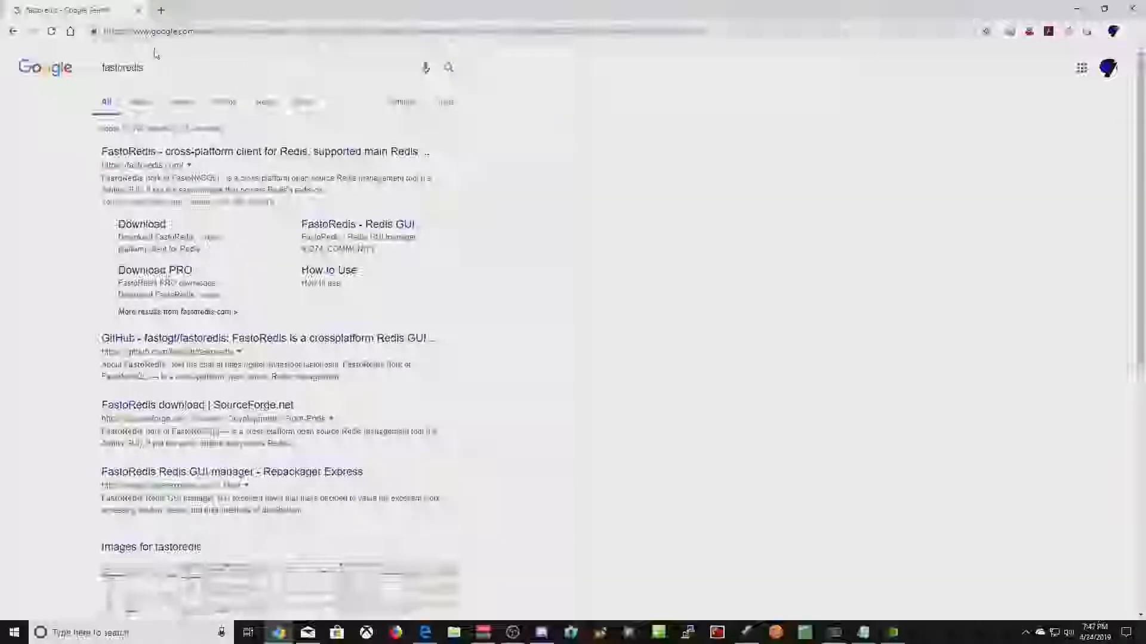
# - Open the official FastoRedis site from the Google results for 'fastoredis'
pyautogui.click(181, 68)
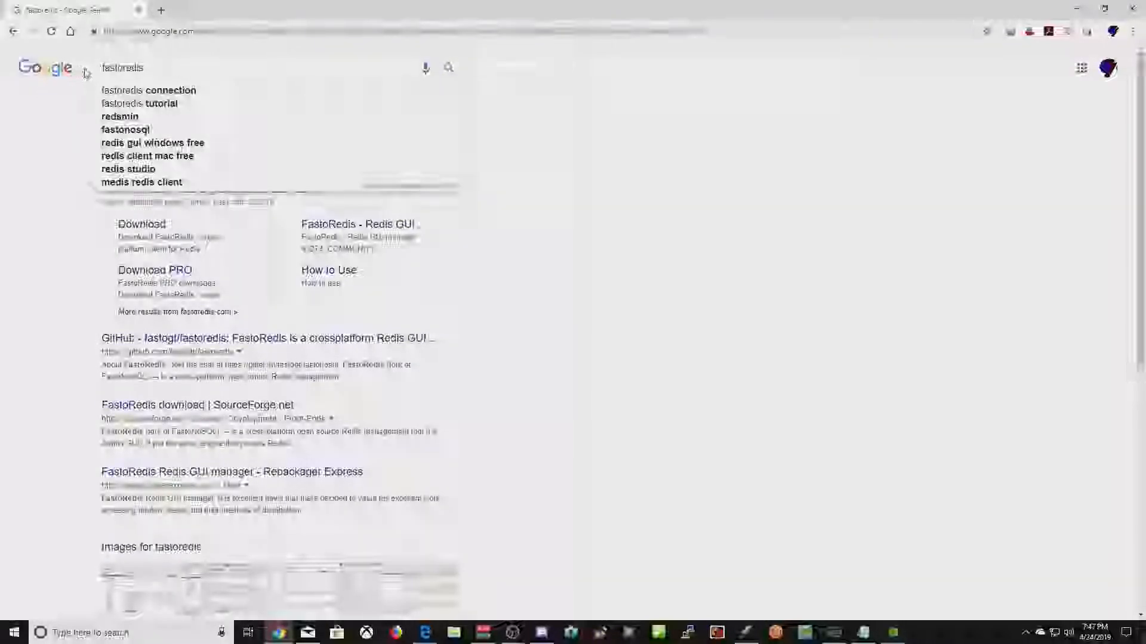
pyautogui.click(59, 103)
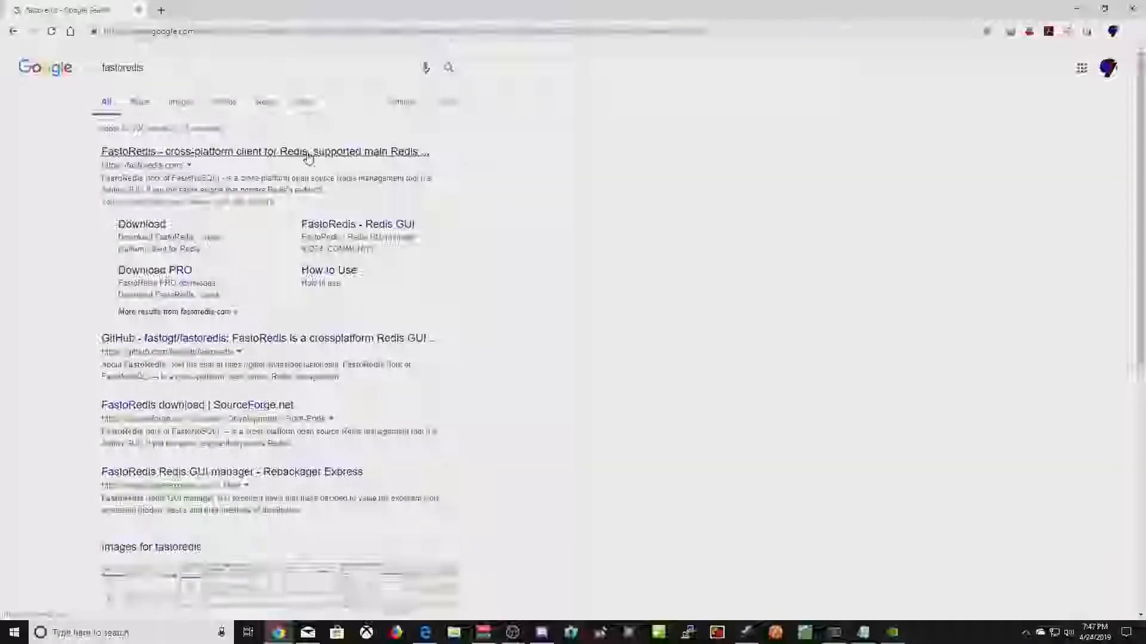
pyautogui.click(255, 153)
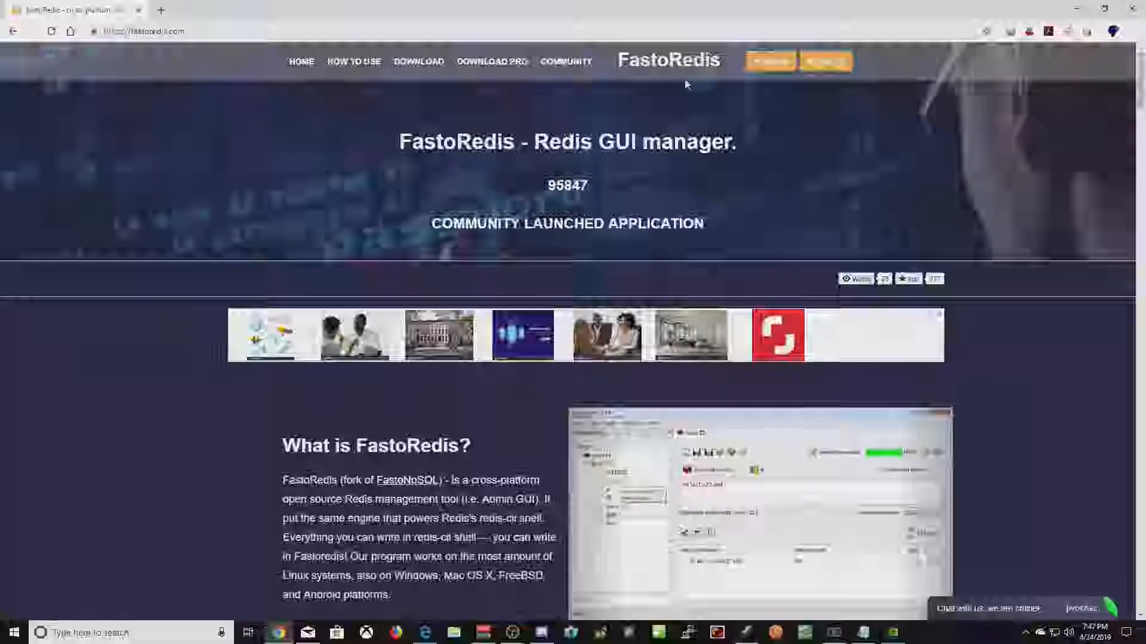
# - Go to the FREE plan's download page and download the 64 bit Windows installer
pyautogui.click(771, 63)
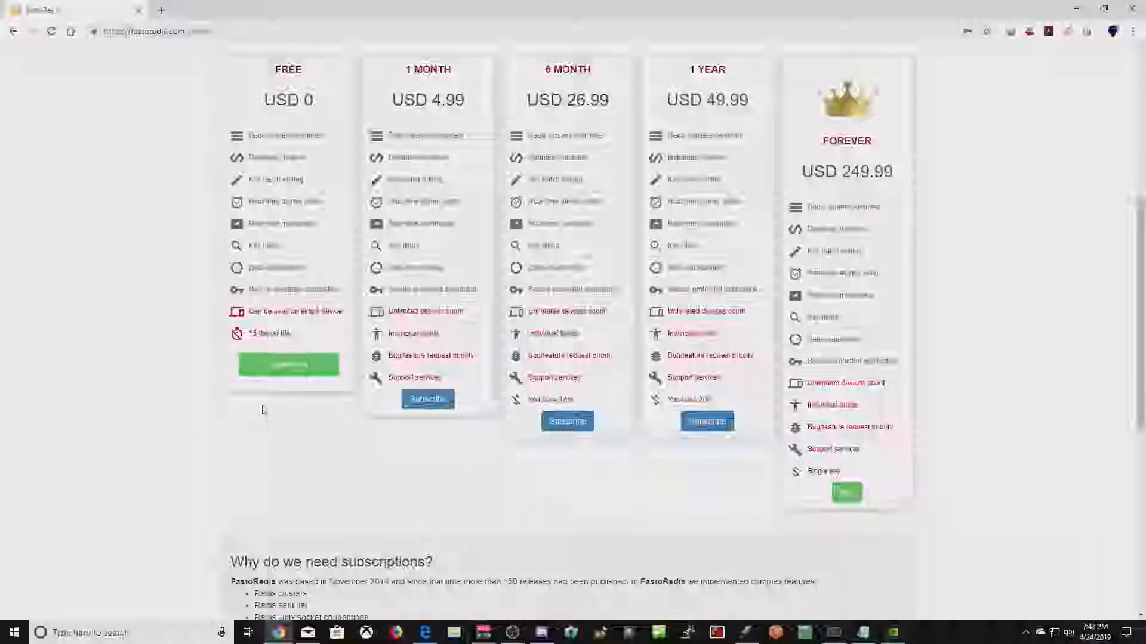
pyautogui.click(284, 365)
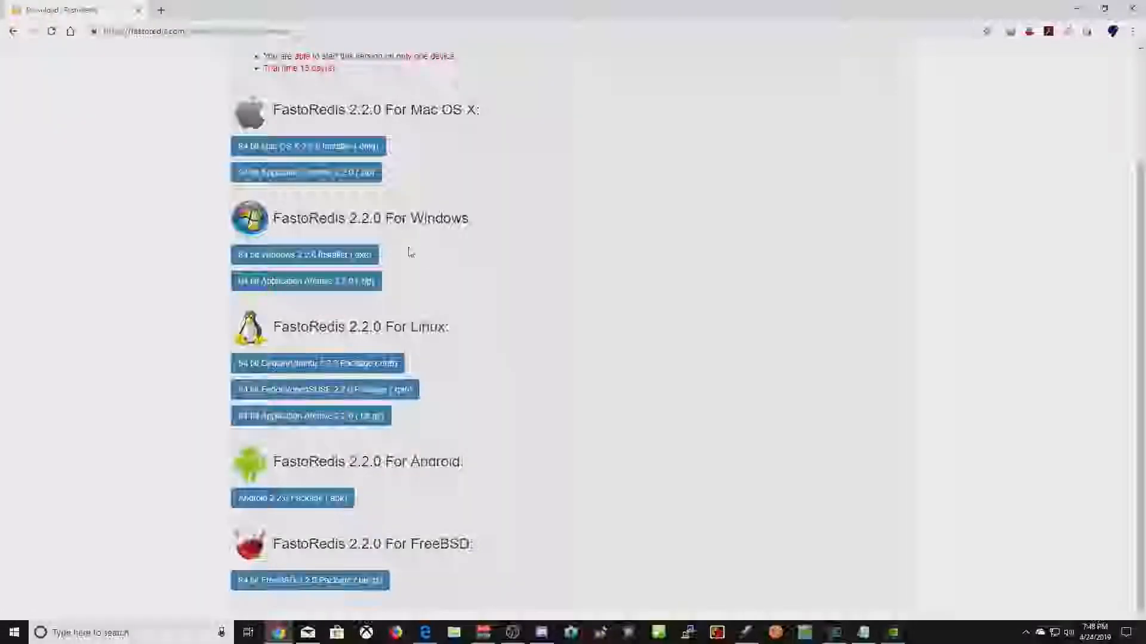
pyautogui.click(307, 256)
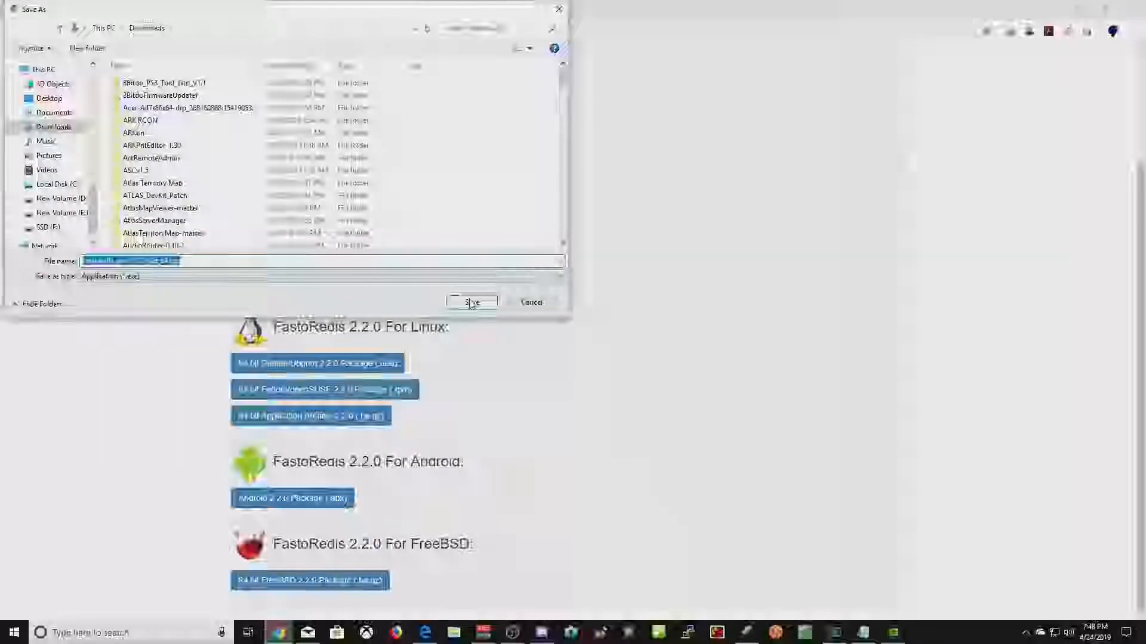
# - Save the 2.2.0 installer to Downloads, run it despite SmartScreen, and accept the license
pyautogui.click(470, 302)
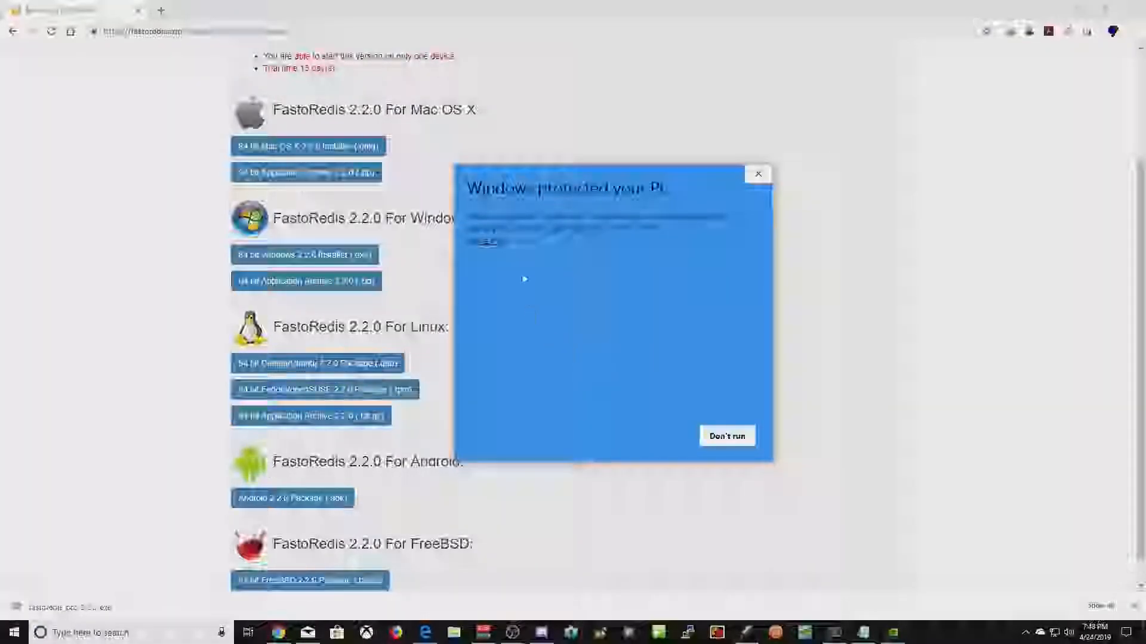
pyautogui.click(486, 242)
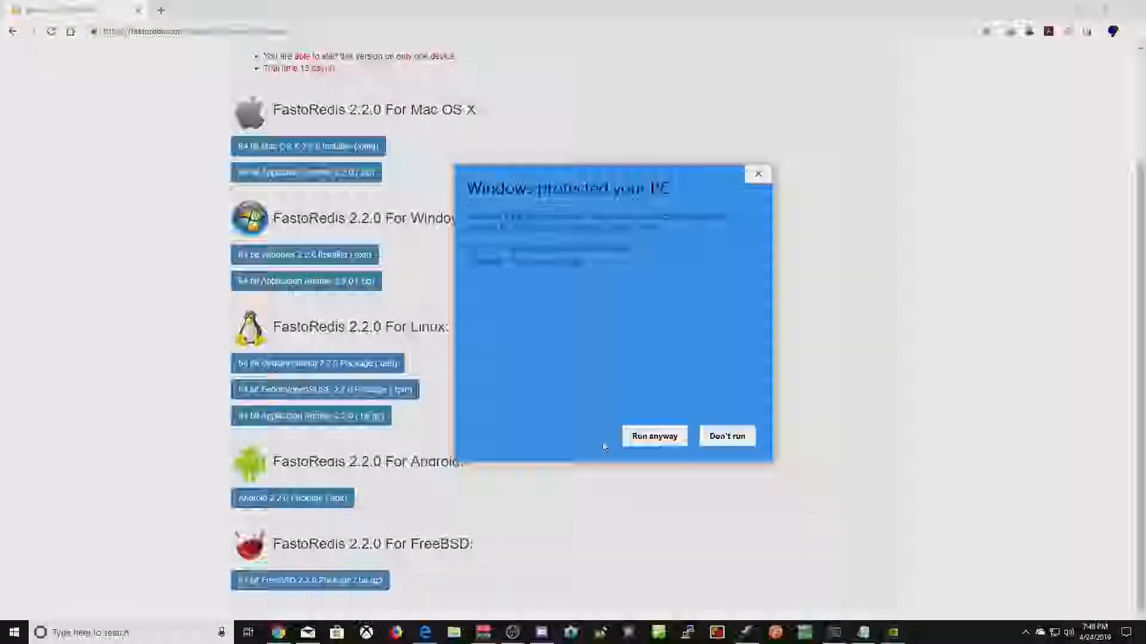
pyautogui.click(651, 439)
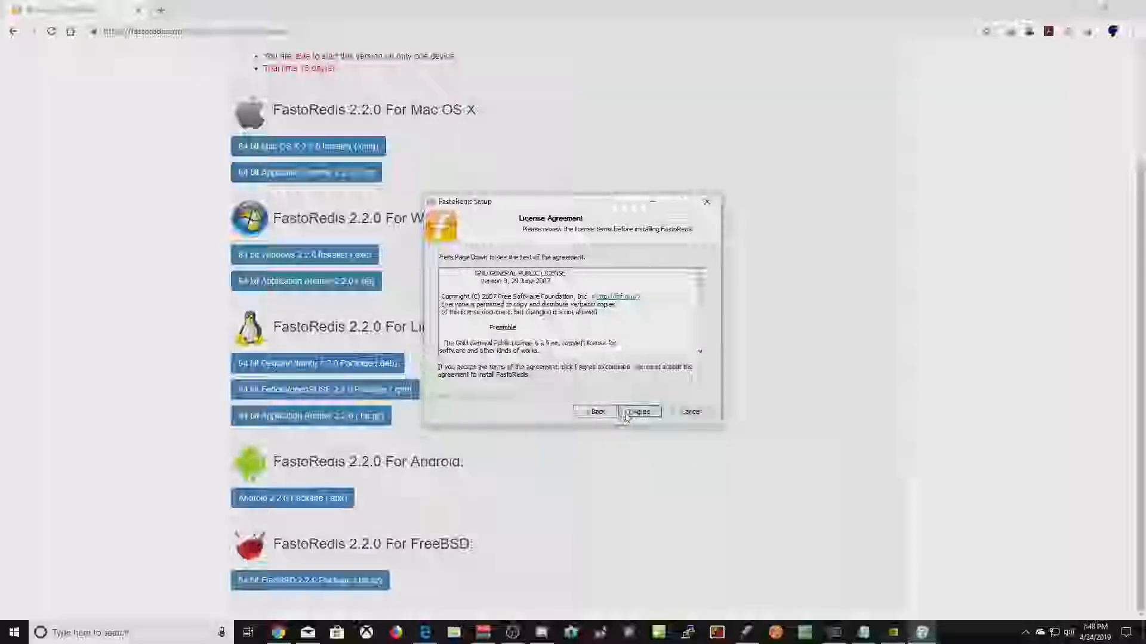
pyautogui.click(636, 411)
# - Install FastoRedis to D:\Program Files\FastoRedis instead of the C drive
pyautogui.press('Home')
pyautogui.press('Delete')
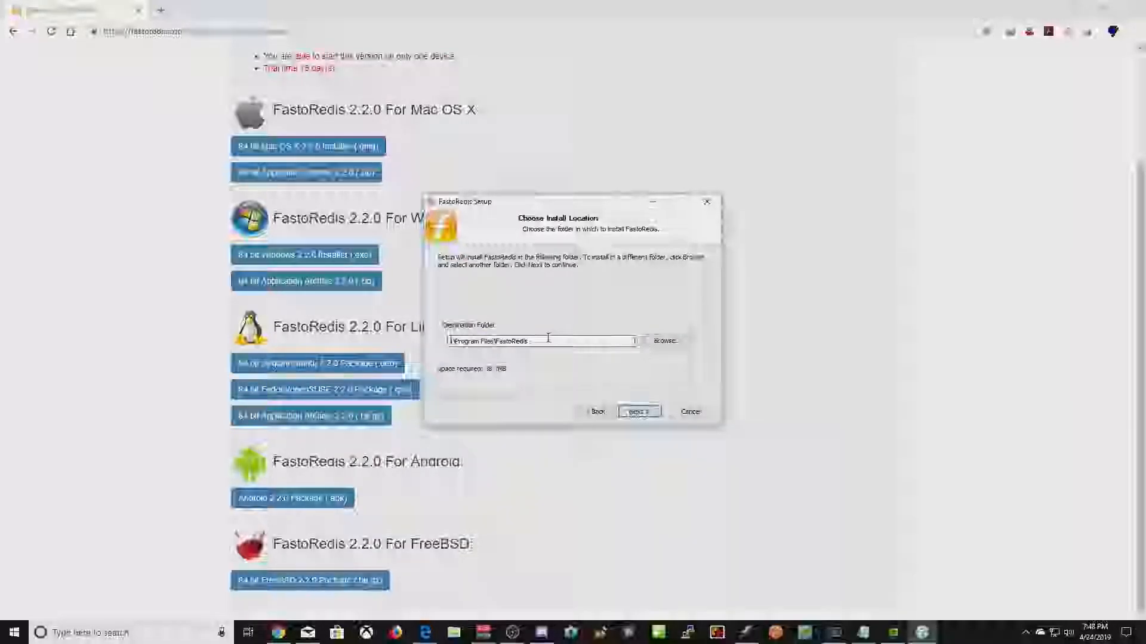
pyautogui.write('e')
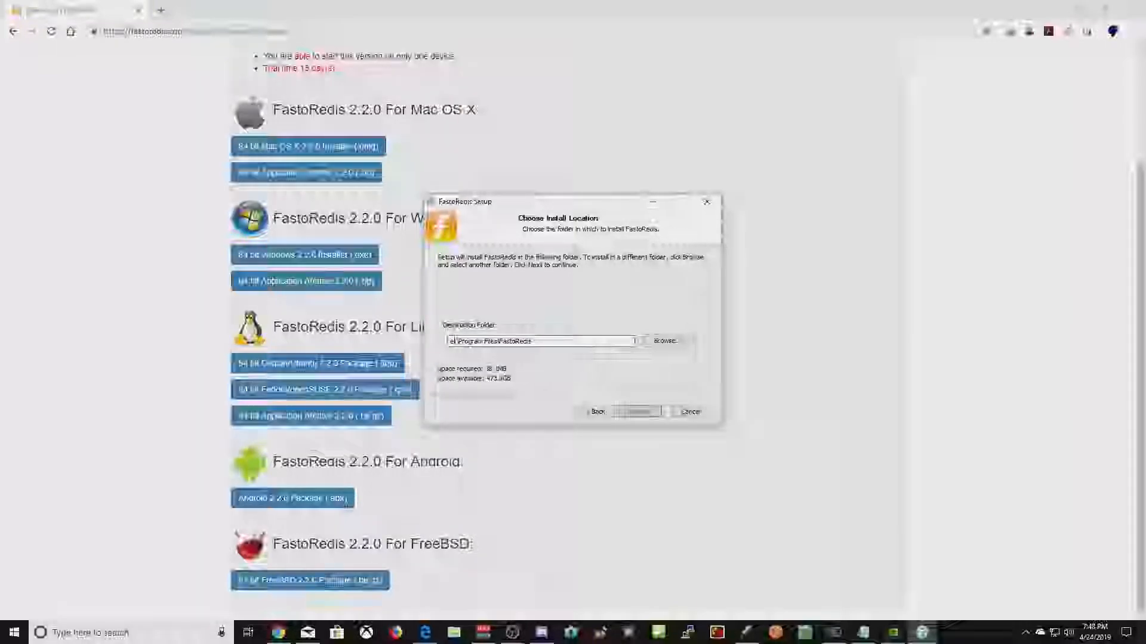
pyautogui.press('BackSpace')
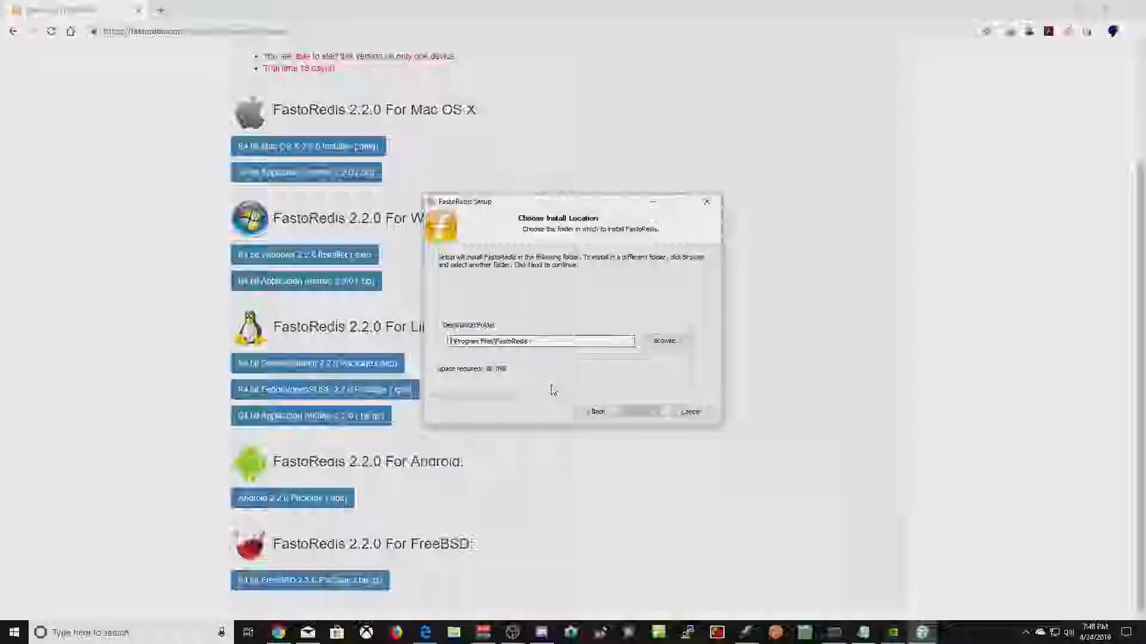
pyautogui.write('d')
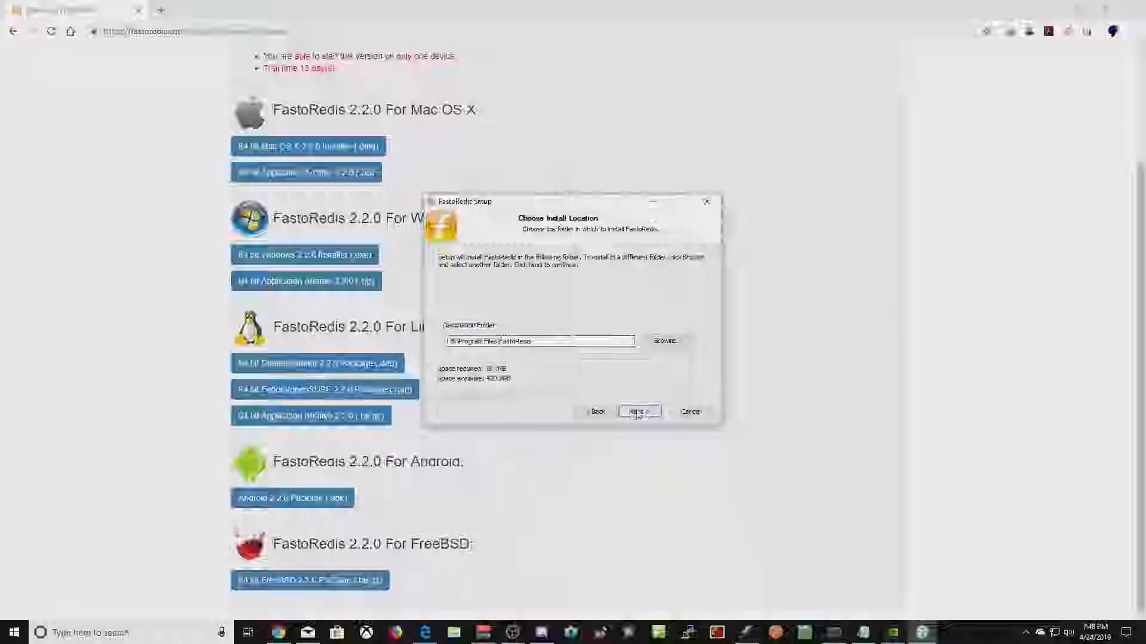
pyautogui.click(639, 412)
pyautogui.click(639, 411)
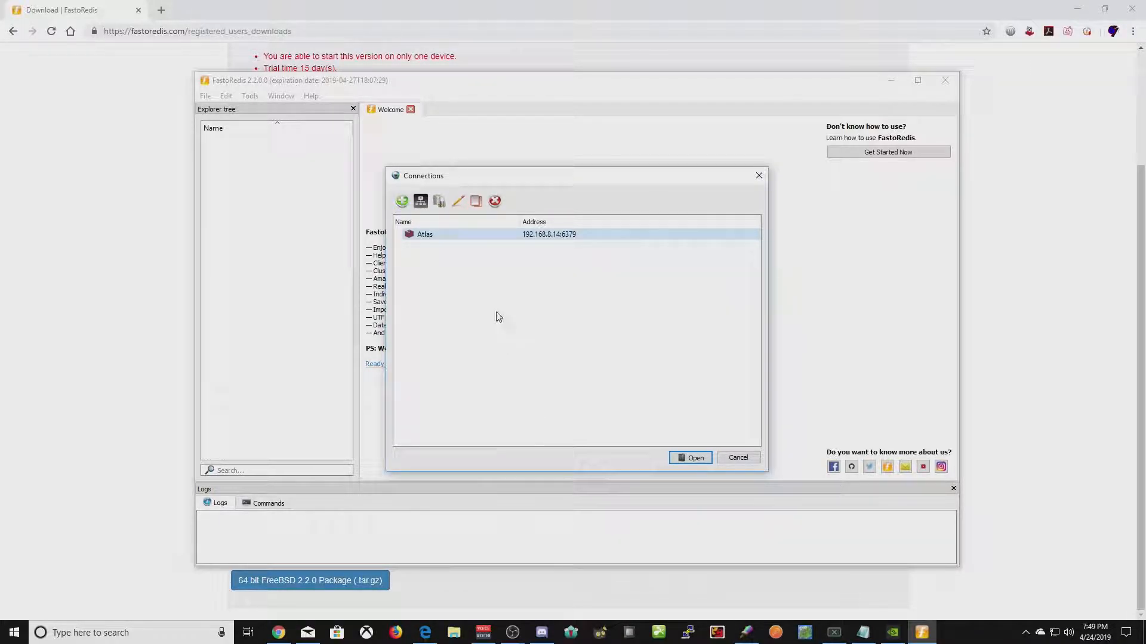
# - Dismiss the startup Connections list, close the Welcome tab, and begin adding a connection via File > Connect
pyautogui.click(739, 458)
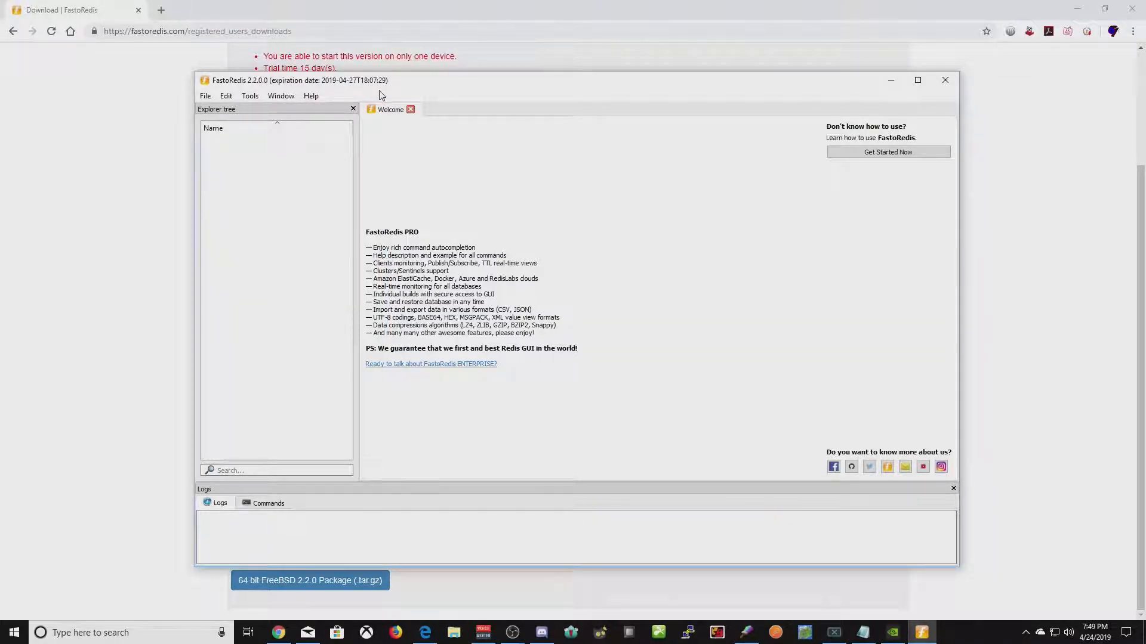
pyautogui.click(411, 111)
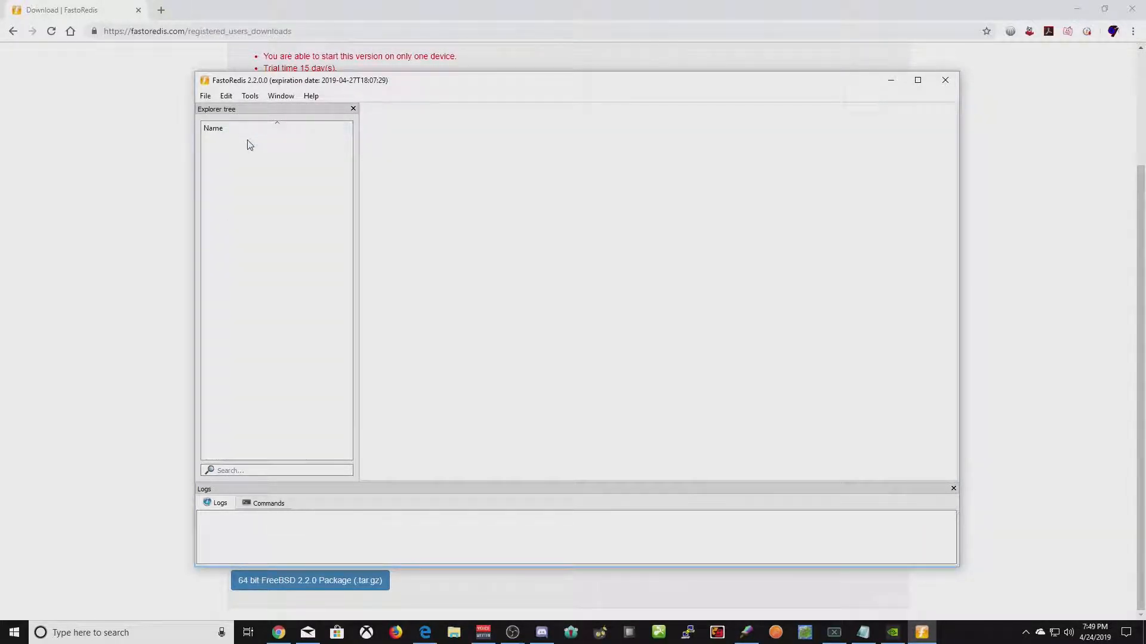
pyautogui.click(205, 96)
pyautogui.click(230, 113)
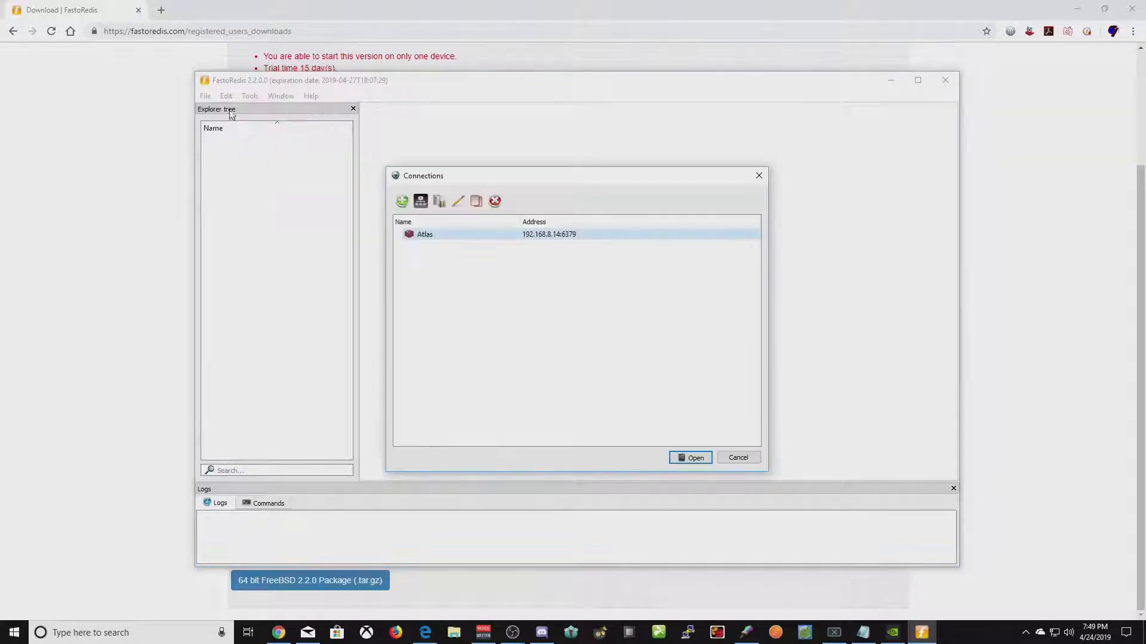
pyautogui.click(401, 202)
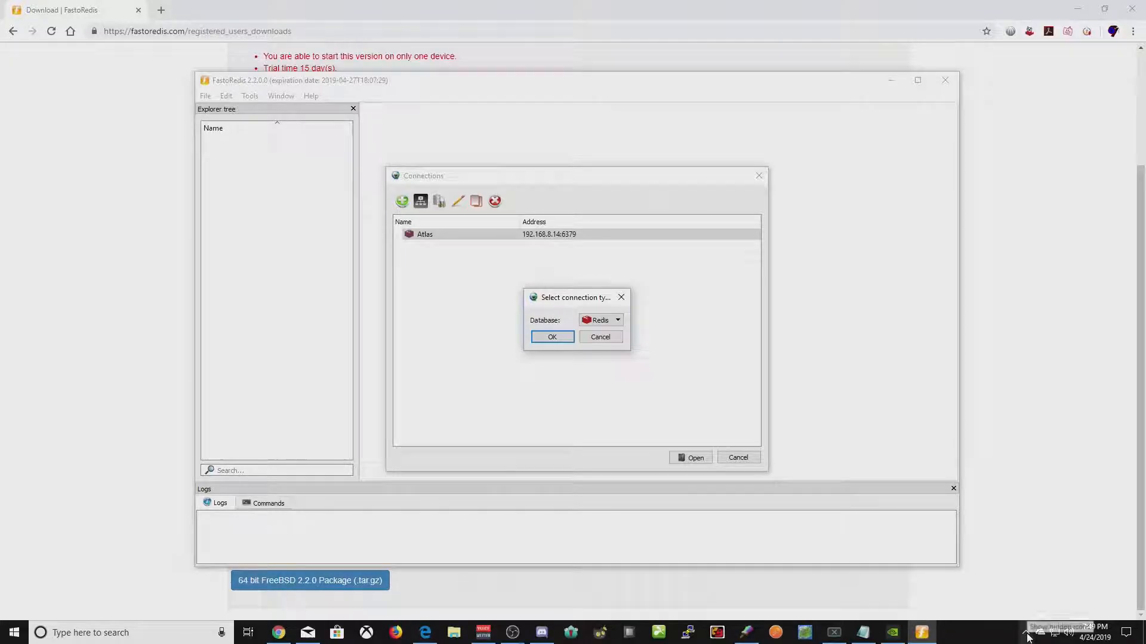
# - Browse in File Explorer to D:\atlasserver\AtlasTools\RedisDatabase
pyautogui.click(454, 633)
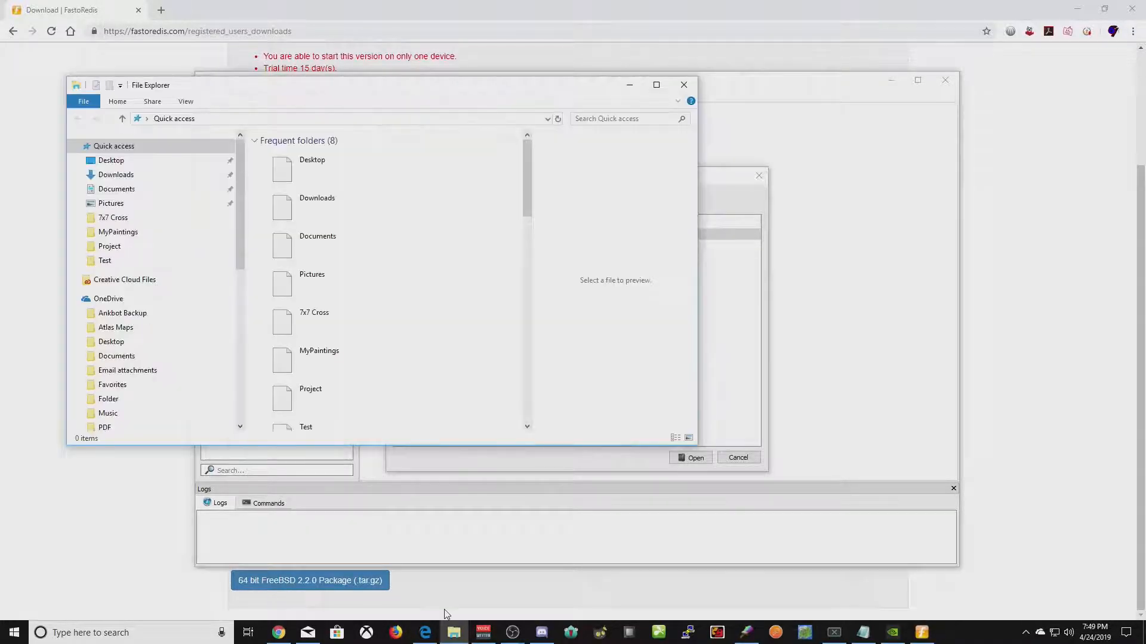
pyautogui.moveTo(245, 256); pyautogui.dragTo(247, 409)
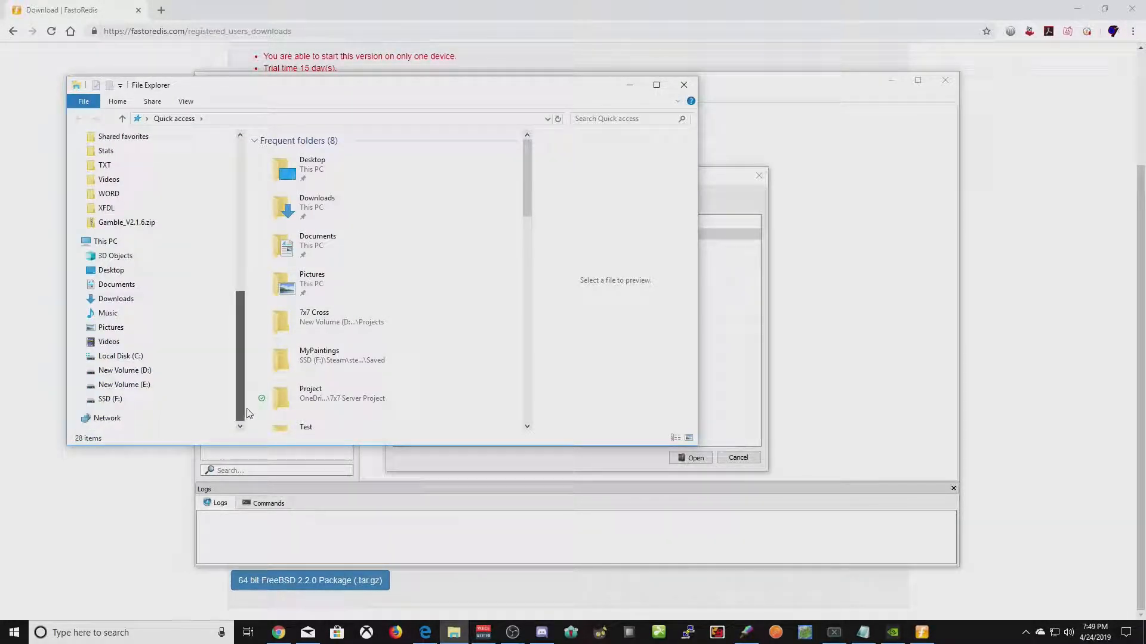
pyautogui.click(128, 371)
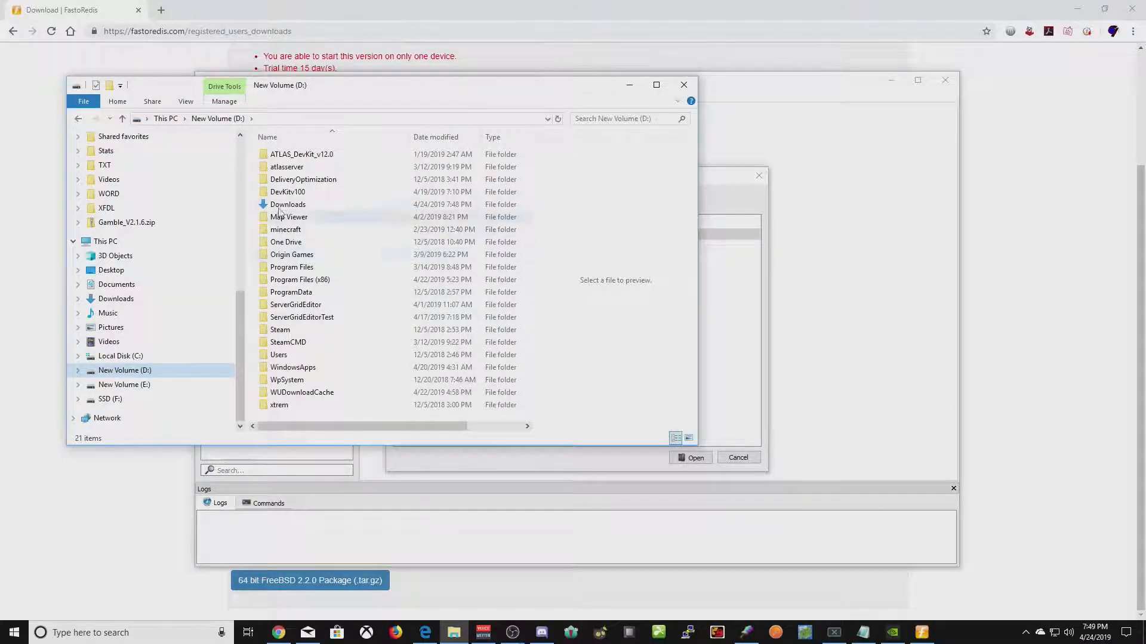
pyautogui.doubleClick(287, 167)
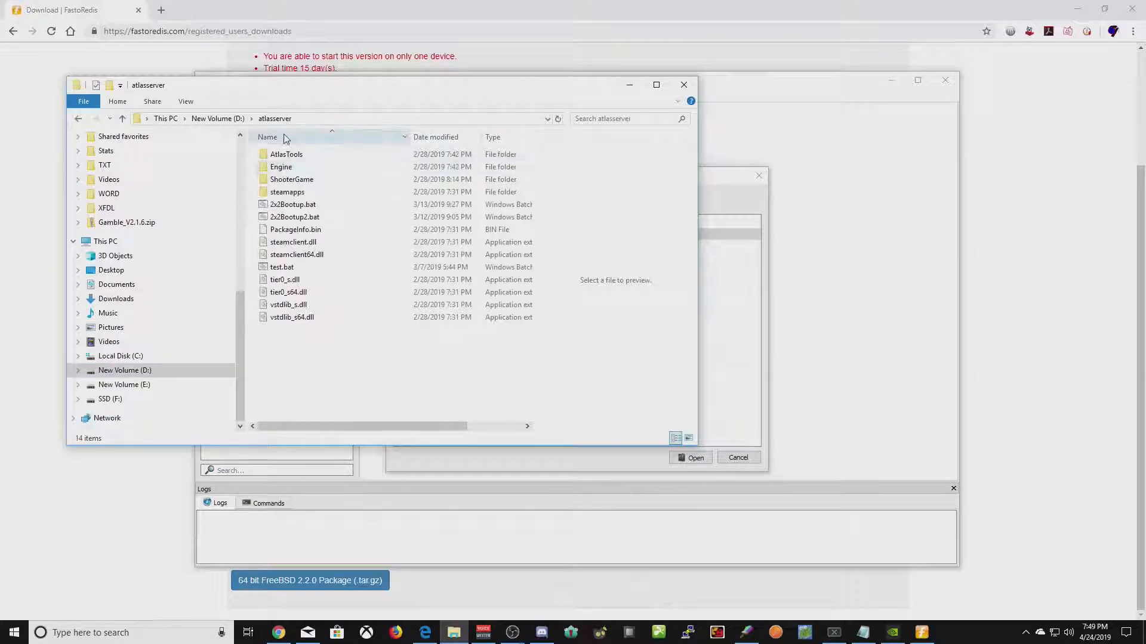
pyautogui.doubleClick(286, 155)
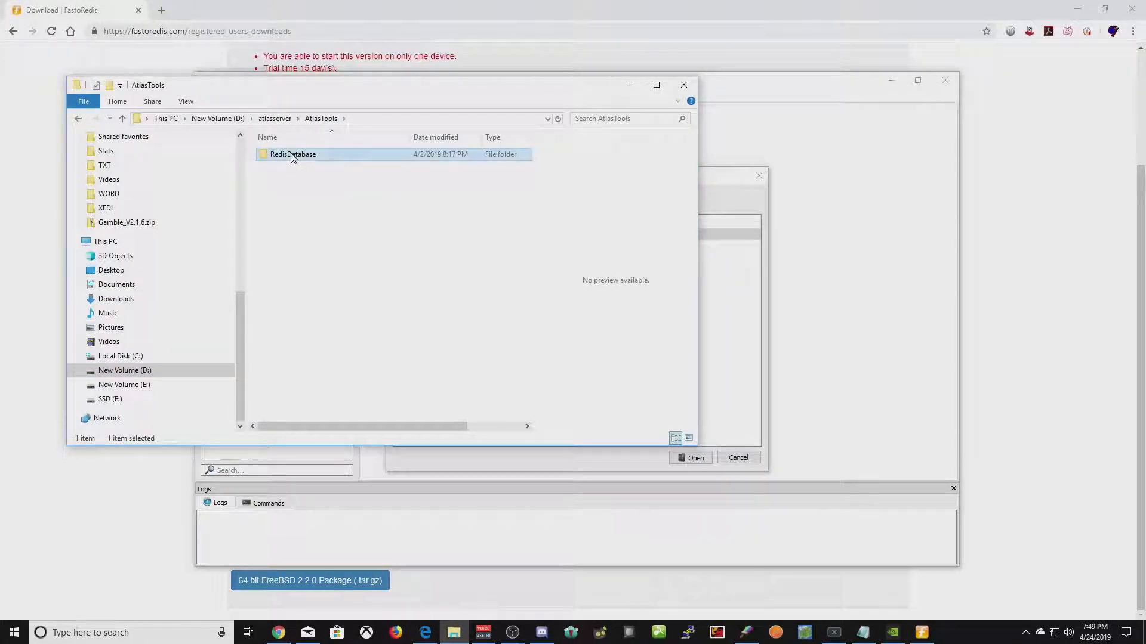
pyautogui.doubleClick(290, 155)
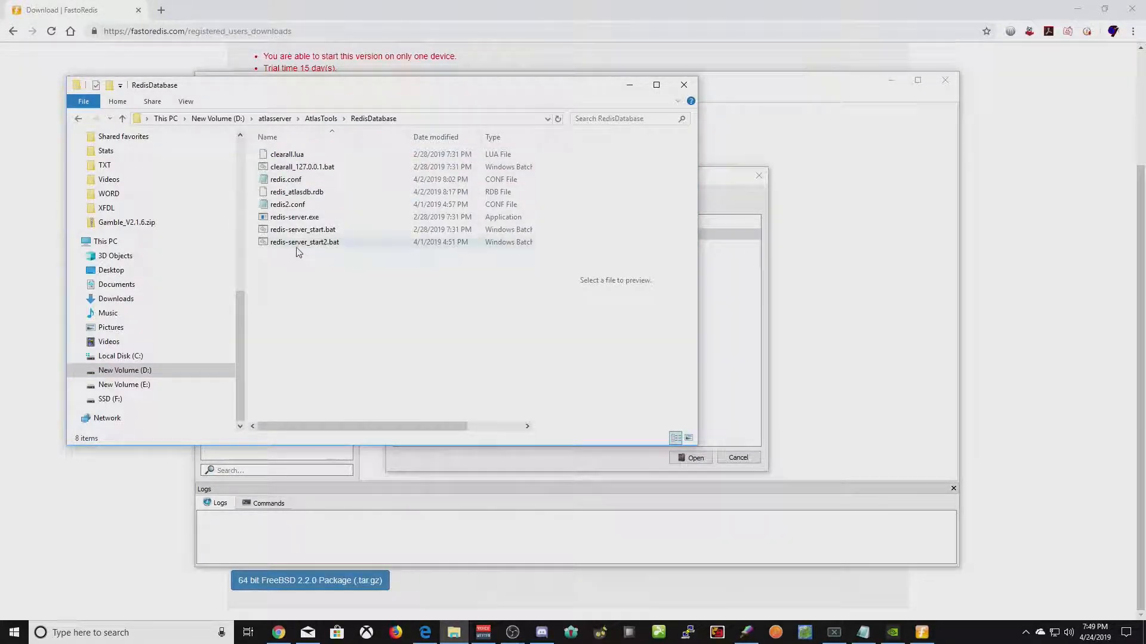
# - Run redis-server_start.bat to start the local Redis 3.2.100 server on port 6379
pyautogui.click(320, 231)
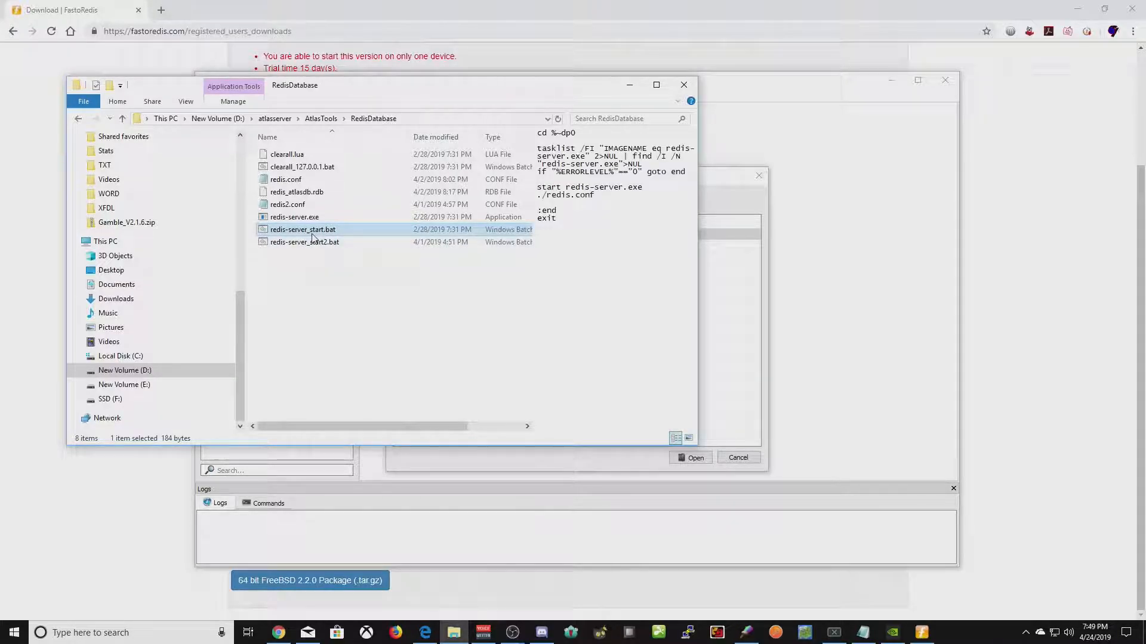
pyautogui.click(321, 255)
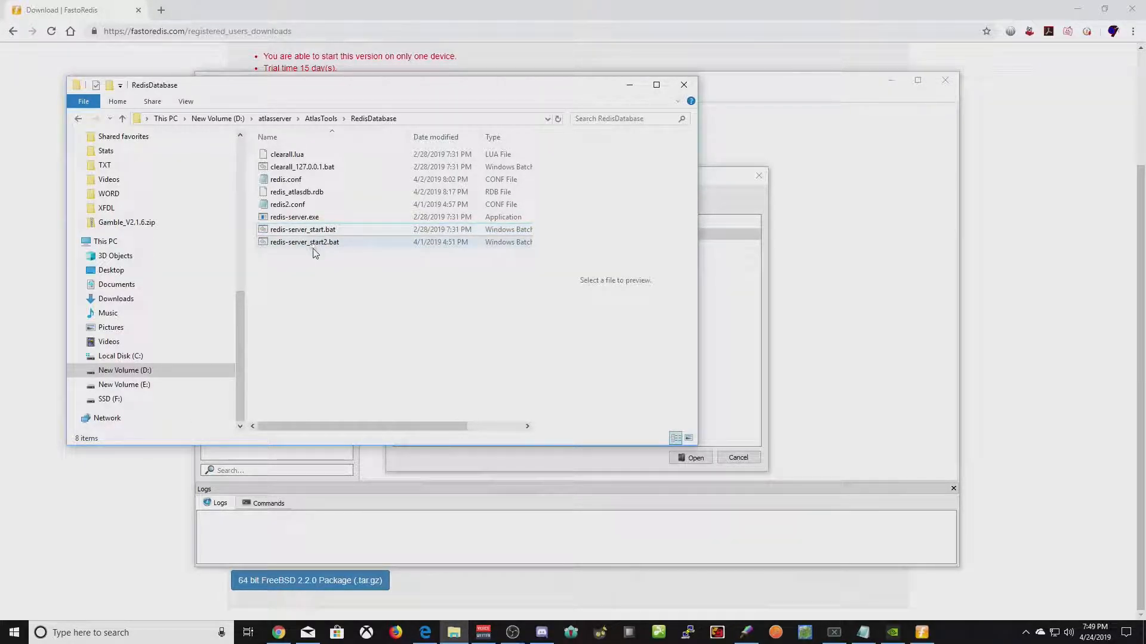
pyautogui.click(314, 244)
pyautogui.click(309, 231)
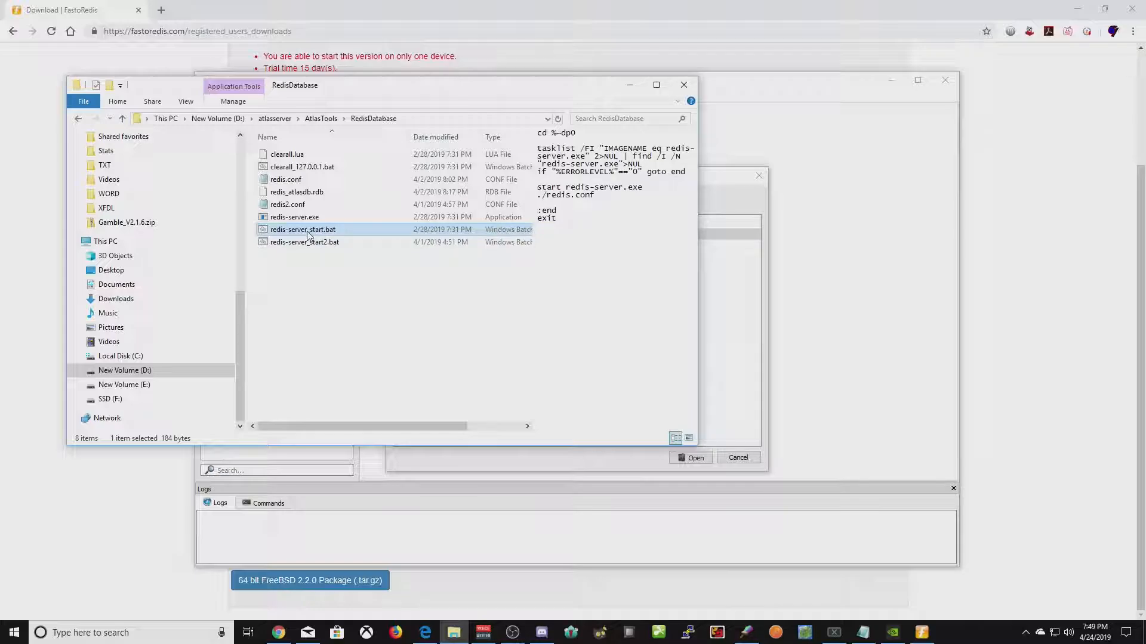
pyautogui.doubleClick(307, 233)
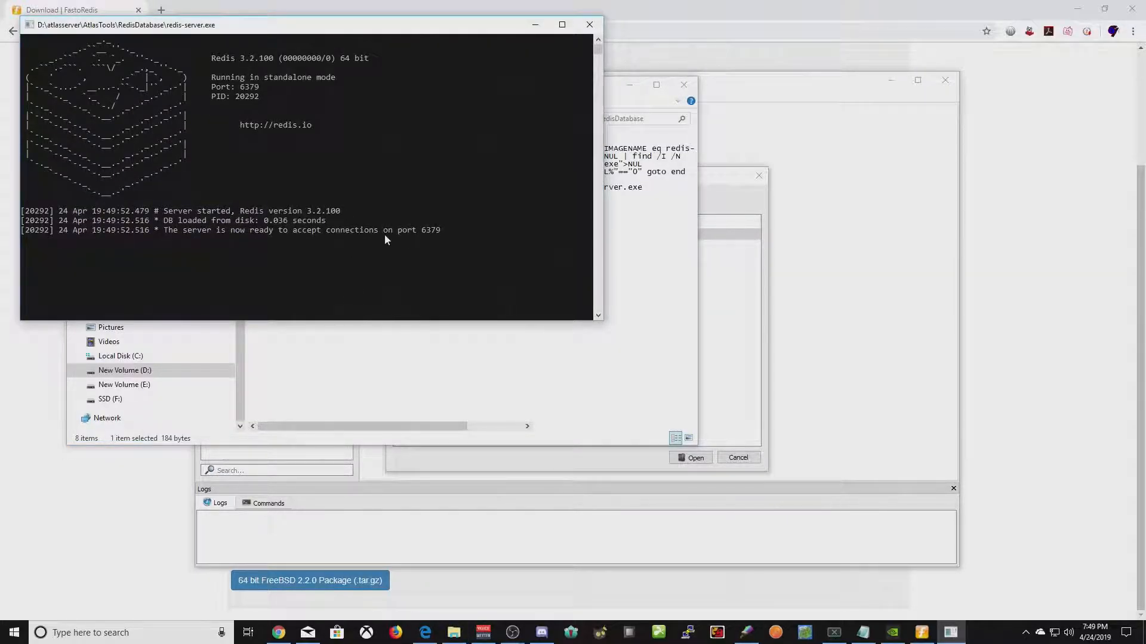
pyautogui.click(548, 401)
# - Return to FastoRedis and confirm Redis as the new connection's type
pyautogui.click(628, 85)
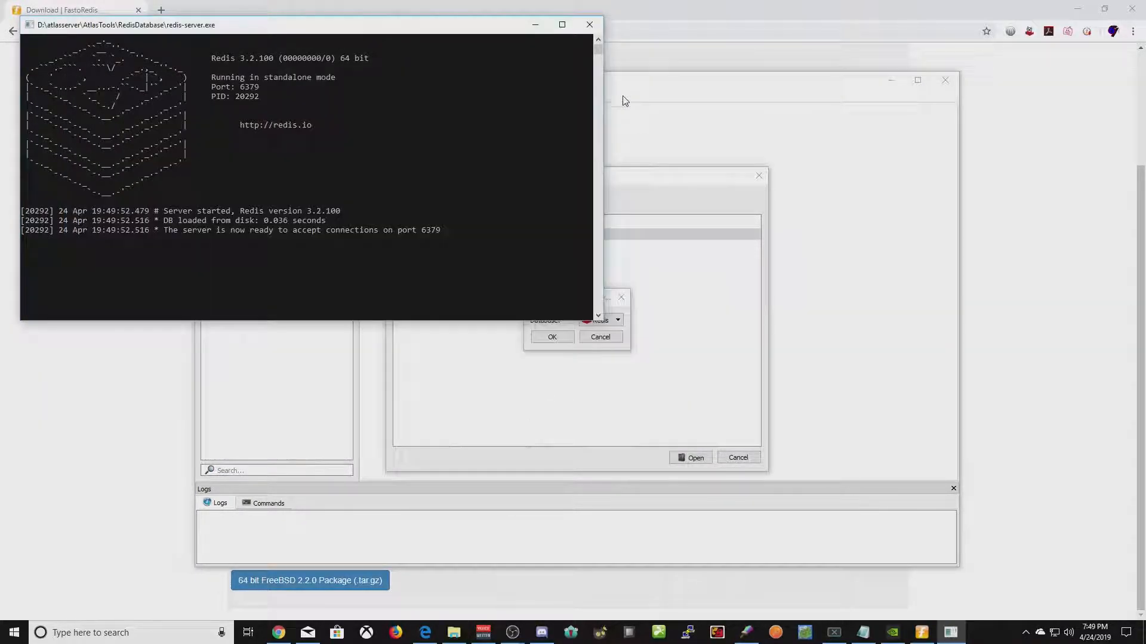
pyautogui.click(582, 436)
pyautogui.click(591, 317)
pyautogui.click(597, 329)
pyautogui.click(549, 336)
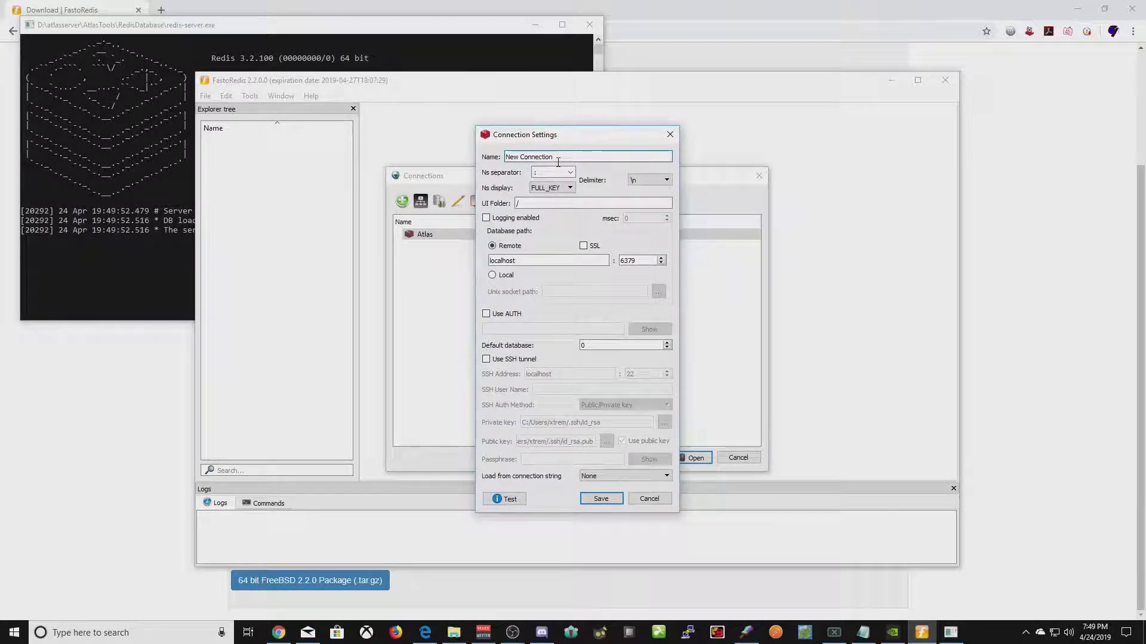
# - Name the connection 'Whateveryouwant' on localhost:6379, enable AUTH with the password, and save it
pyautogui.moveTo(558, 160); pyautogui.dragTo(504, 157)
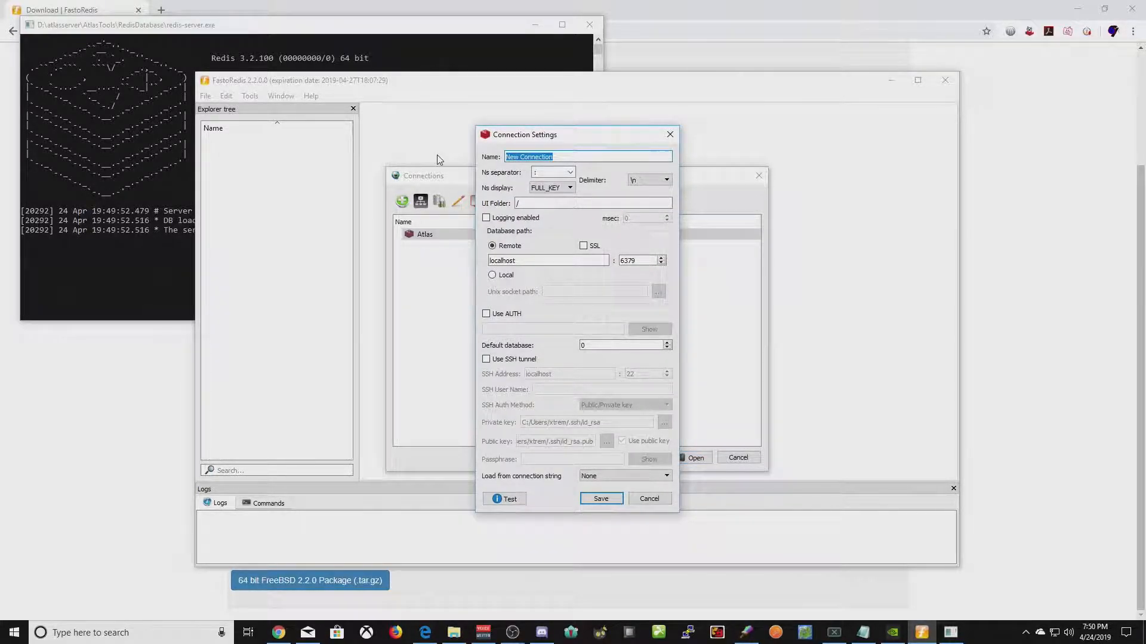
pyautogui.write('Whateveryouwant')
pyautogui.click(533, 263)
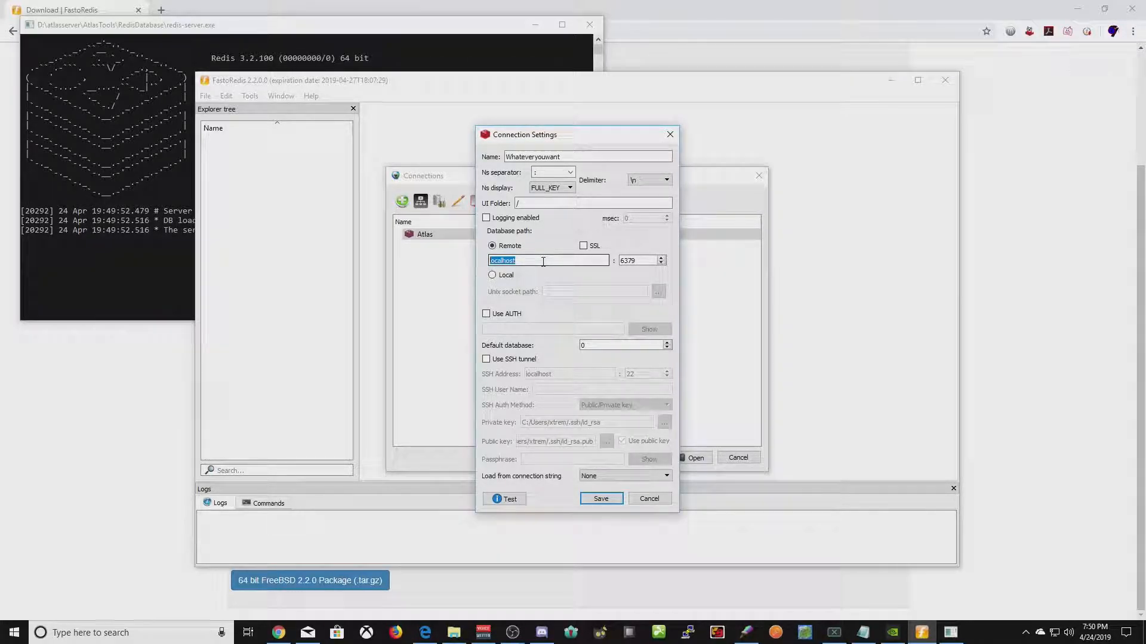
pyautogui.click(622, 261)
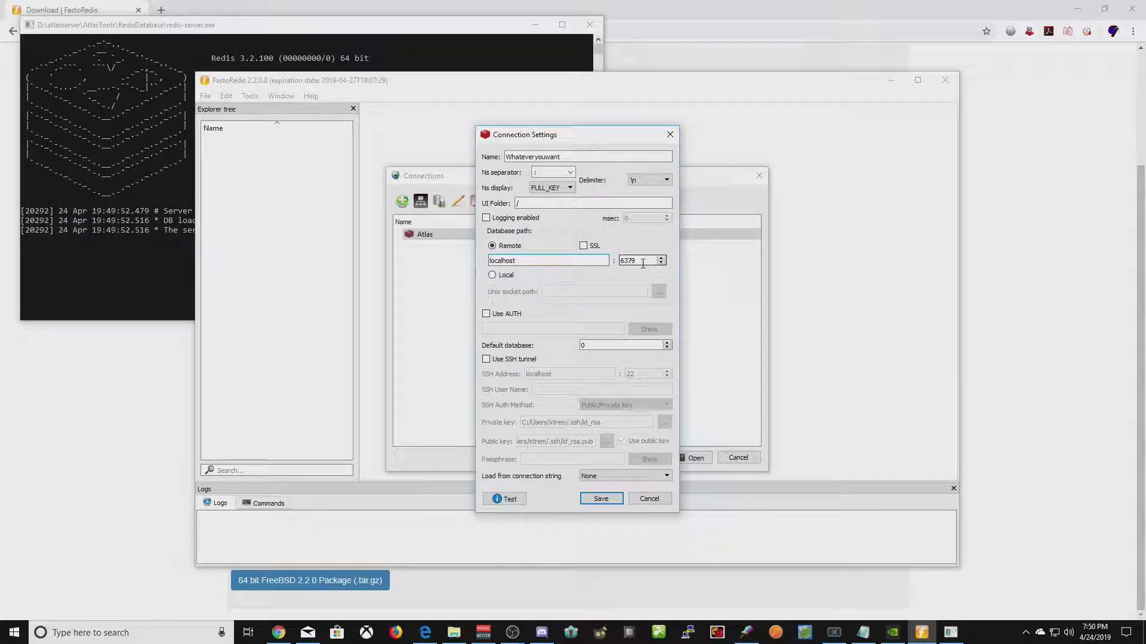
pyautogui.click(509, 314)
pyautogui.click(540, 329)
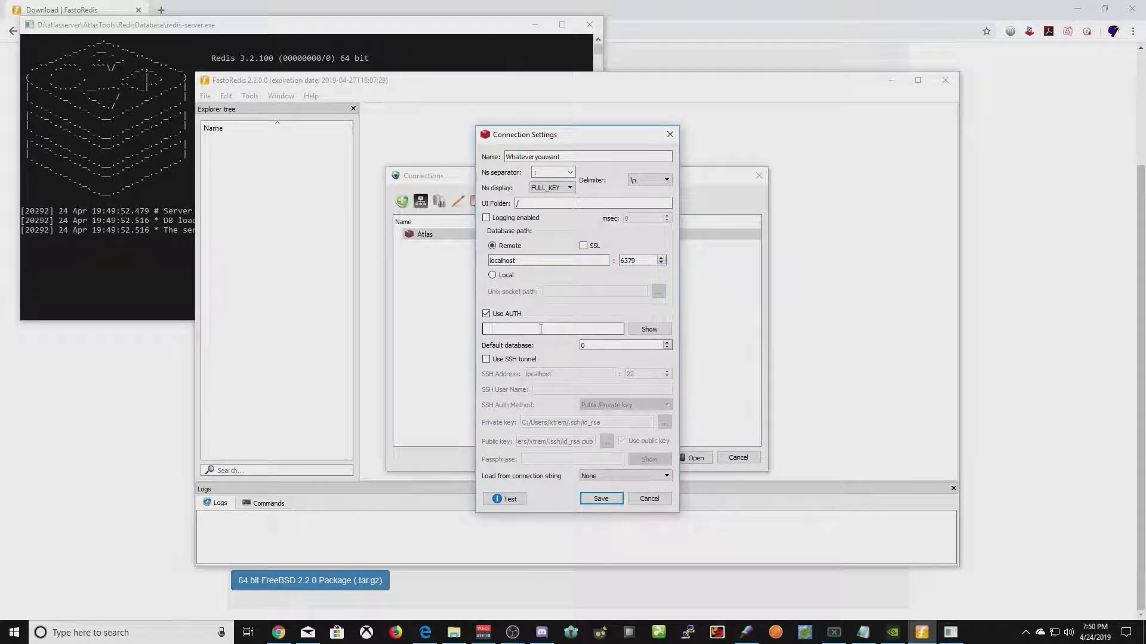
pyautogui.write('pa')
pyautogui.click(601, 499)
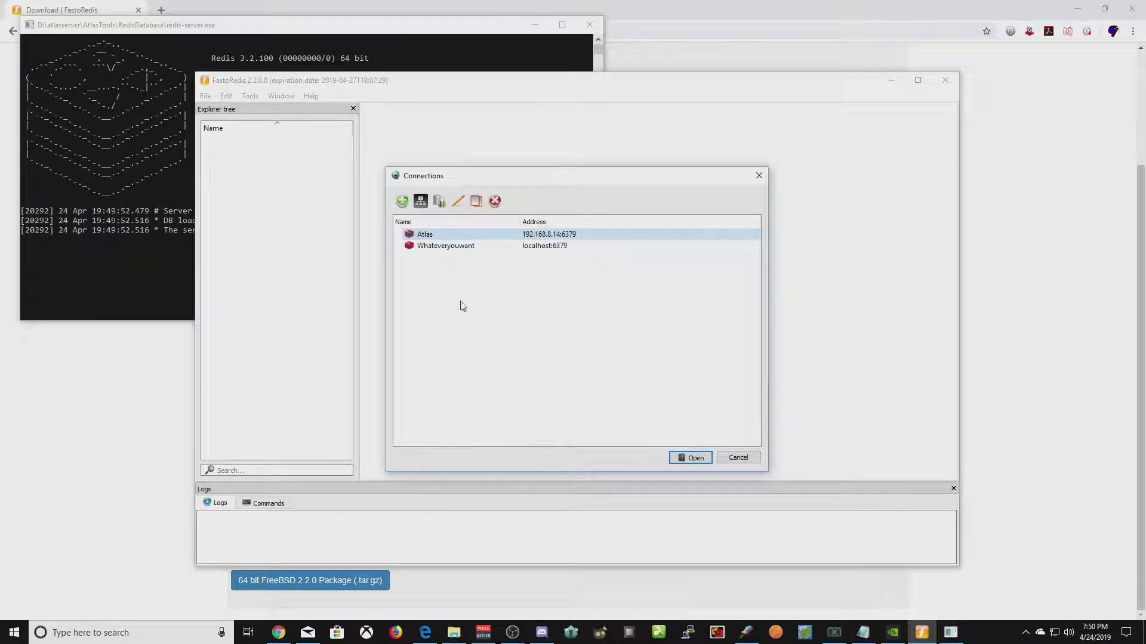
# - Connect to Whateveryouwant and load all 11 keys of database 0 with the default pattern
pyautogui.click(445, 247)
pyautogui.doubleClick(435, 246)
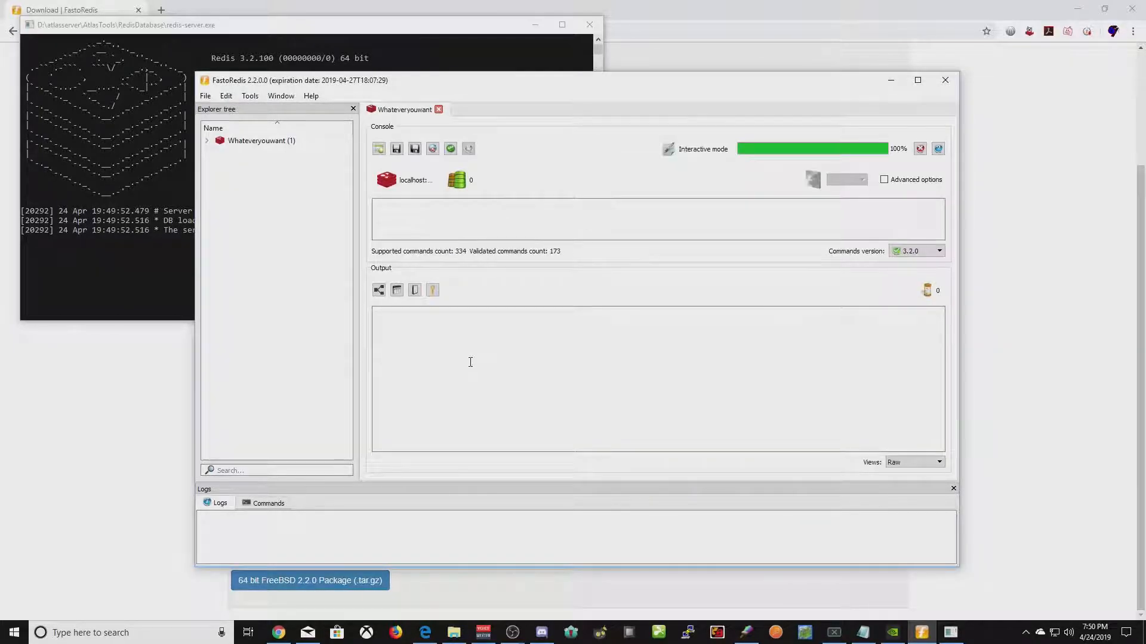
pyautogui.click(206, 141)
pyautogui.click(242, 155)
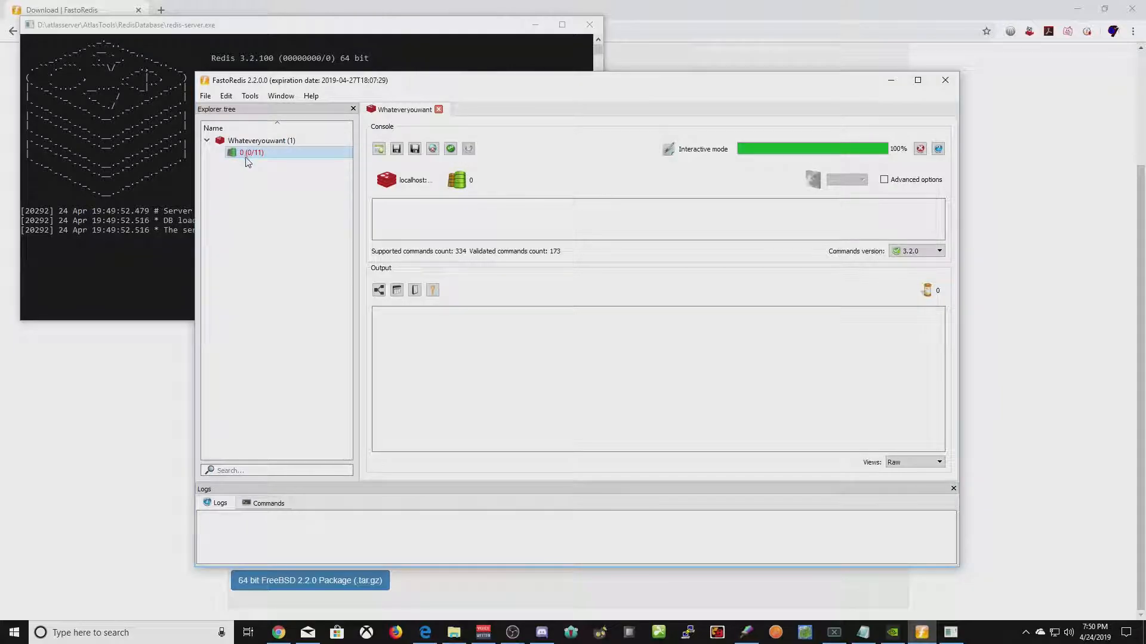
pyautogui.rightClick(245, 156)
pyautogui.click(305, 165)
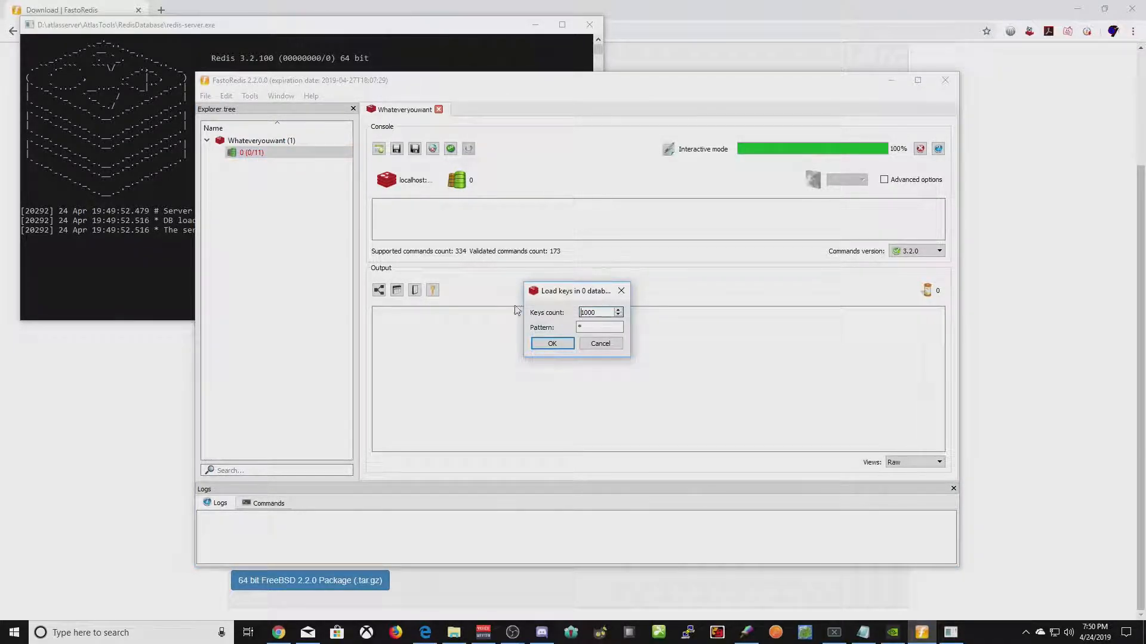
pyautogui.click(552, 345)
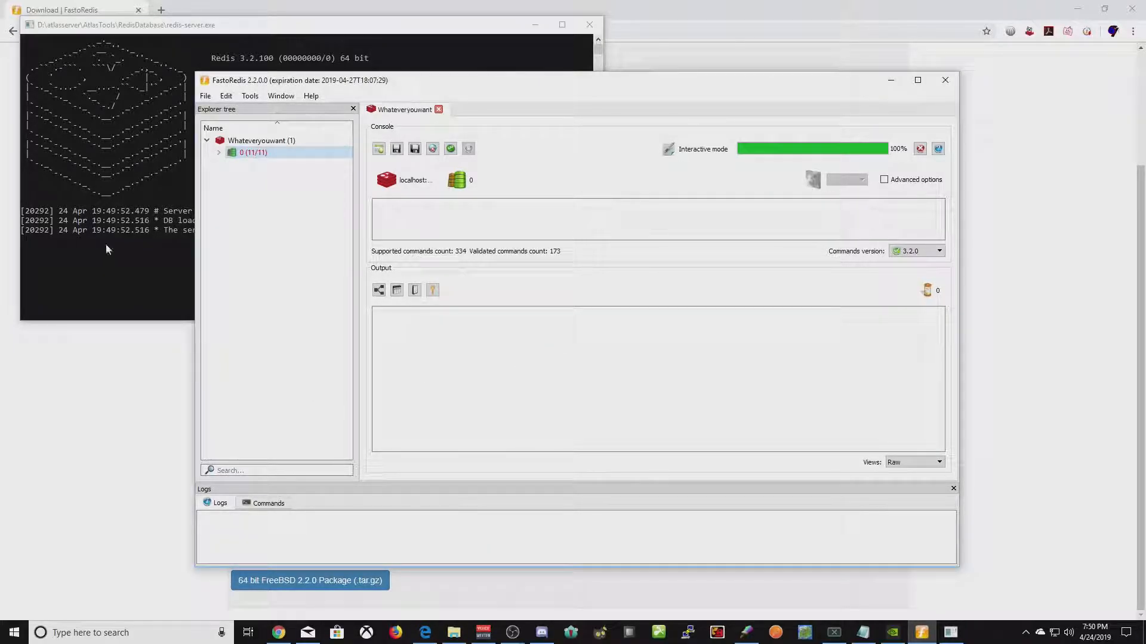
# - Expand the cluster, log, playerserverinfo and RawTravelData key groups of database 0
pyautogui.click(219, 153)
pyautogui.click(231, 165)
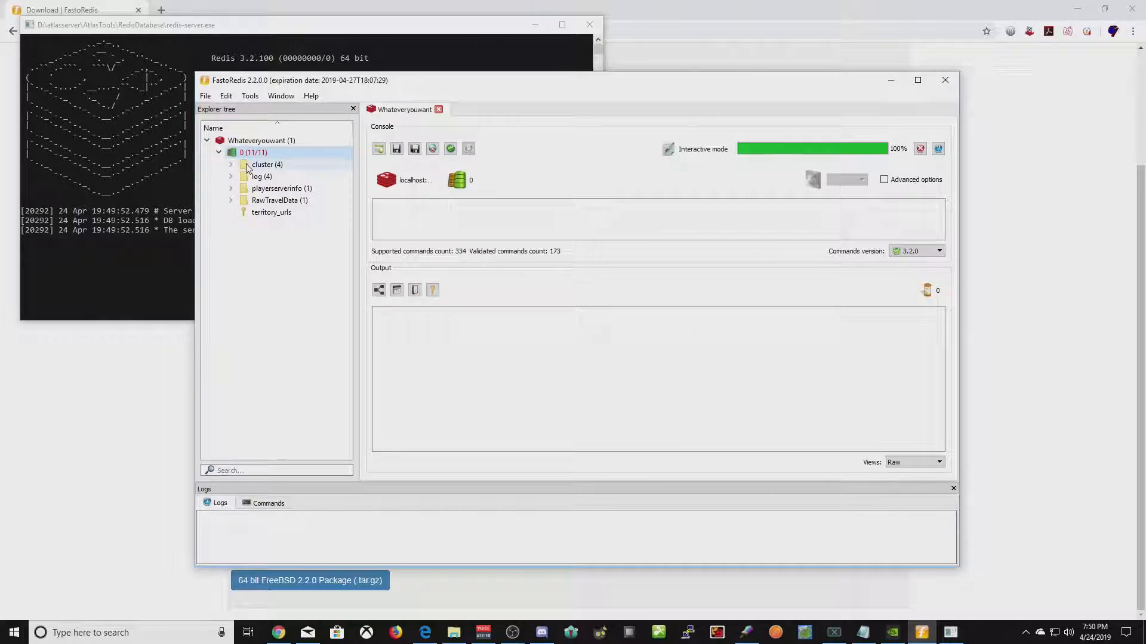
pyautogui.click(231, 164)
pyautogui.click(232, 189)
pyautogui.click(231, 248)
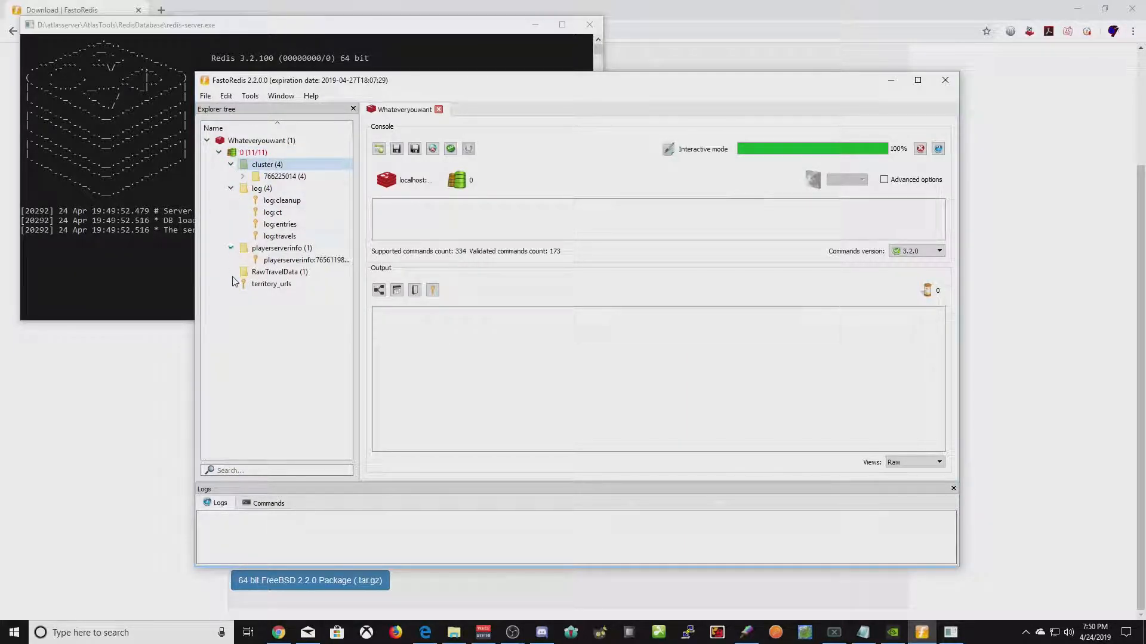
pyautogui.click(228, 272)
pyautogui.doubleClick(305, 272)
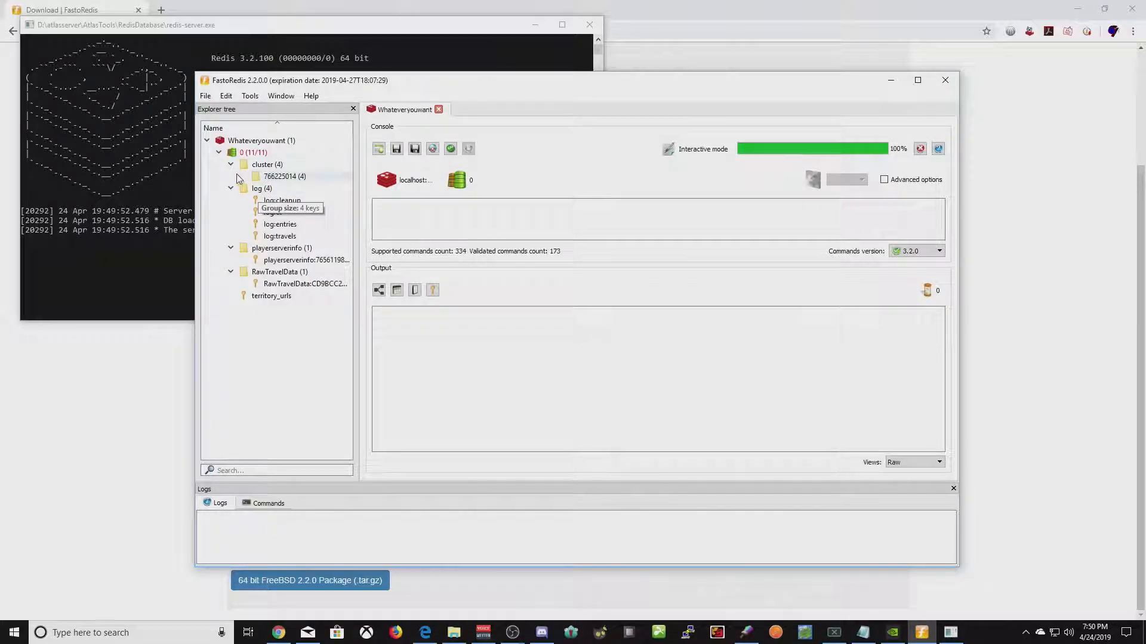
# - View the cluster:766225014:0 hash, noting its GamePort, then the cluster:766225014:1 hash
pyautogui.doubleClick(289, 182)
pyautogui.click(291, 203)
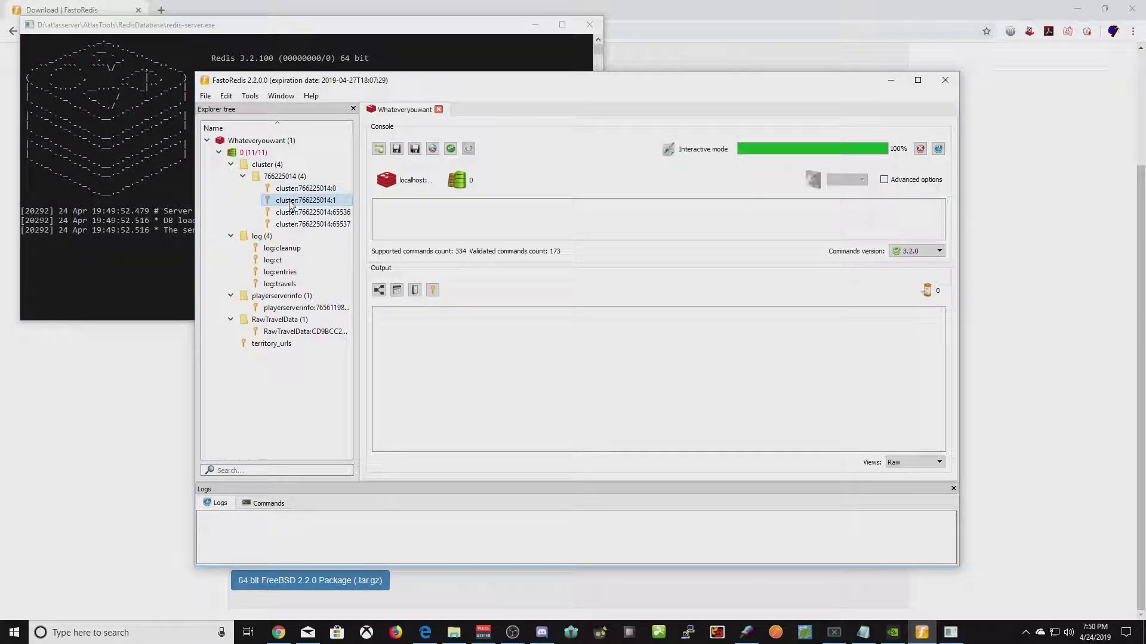
pyautogui.click(293, 225)
pyautogui.click(298, 188)
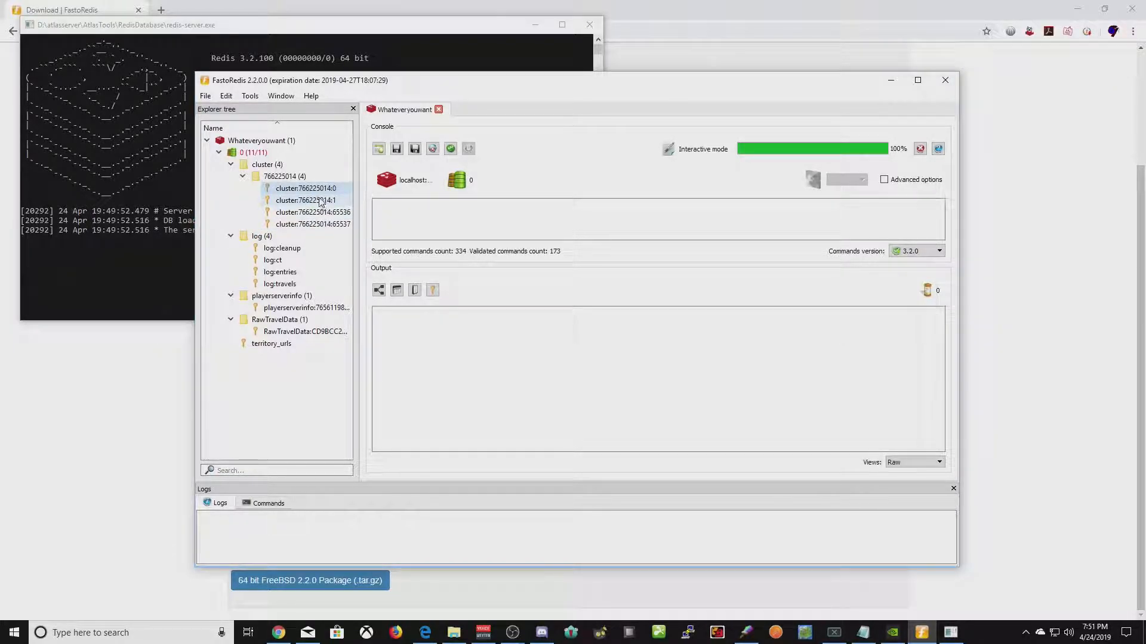
pyautogui.doubleClick(290, 190)
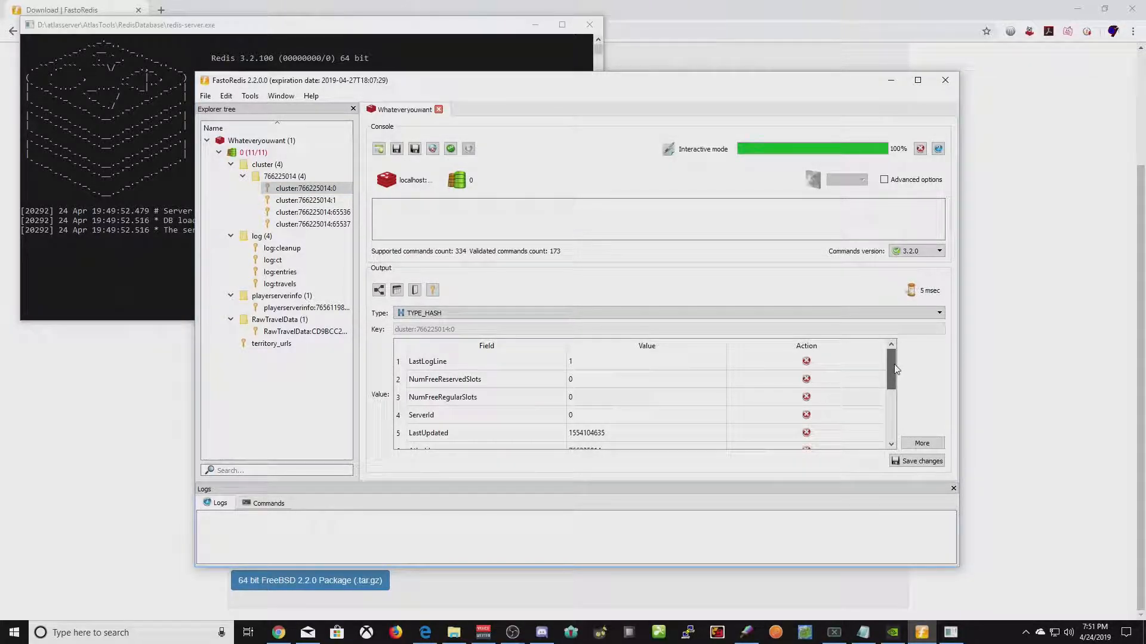
pyautogui.moveTo(895, 370); pyautogui.dragTo(893, 418)
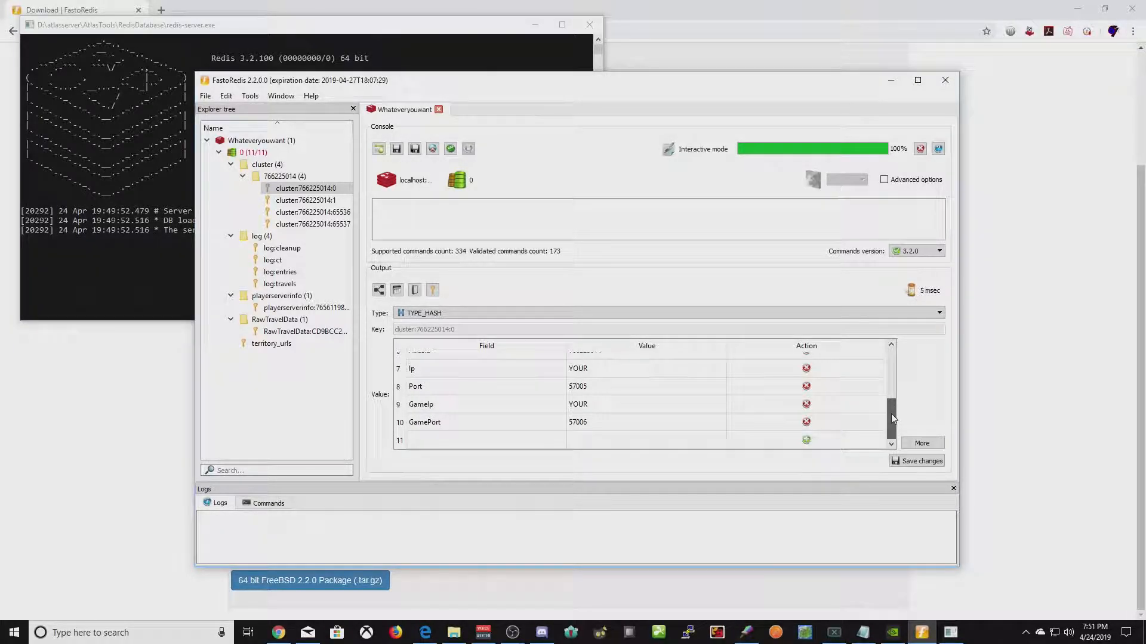
pyautogui.click(611, 425)
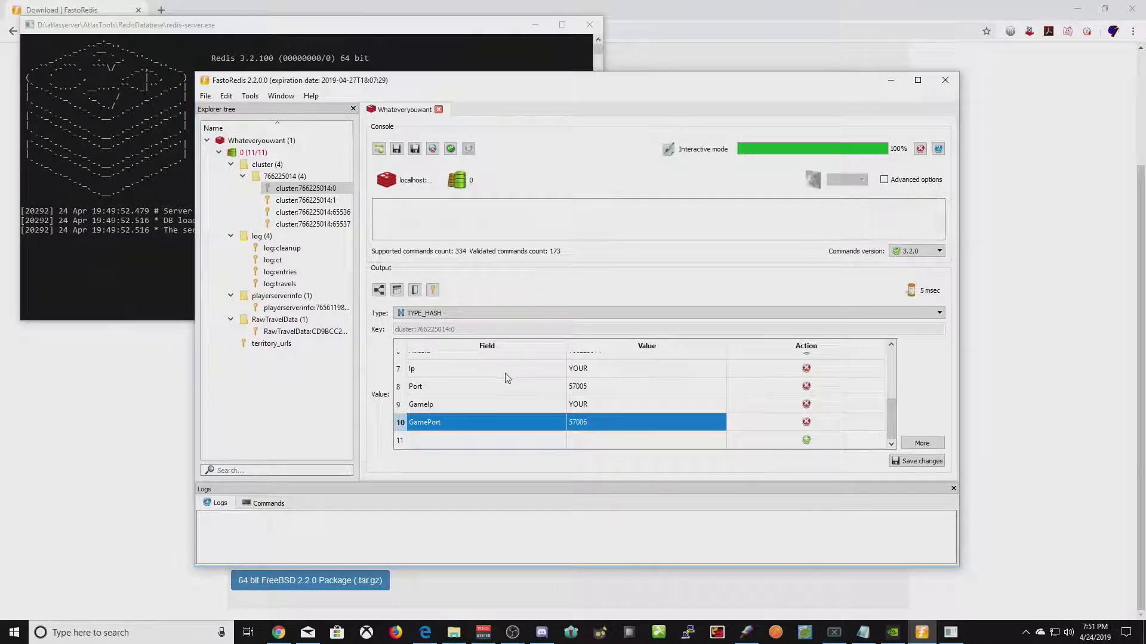
pyautogui.click(317, 200)
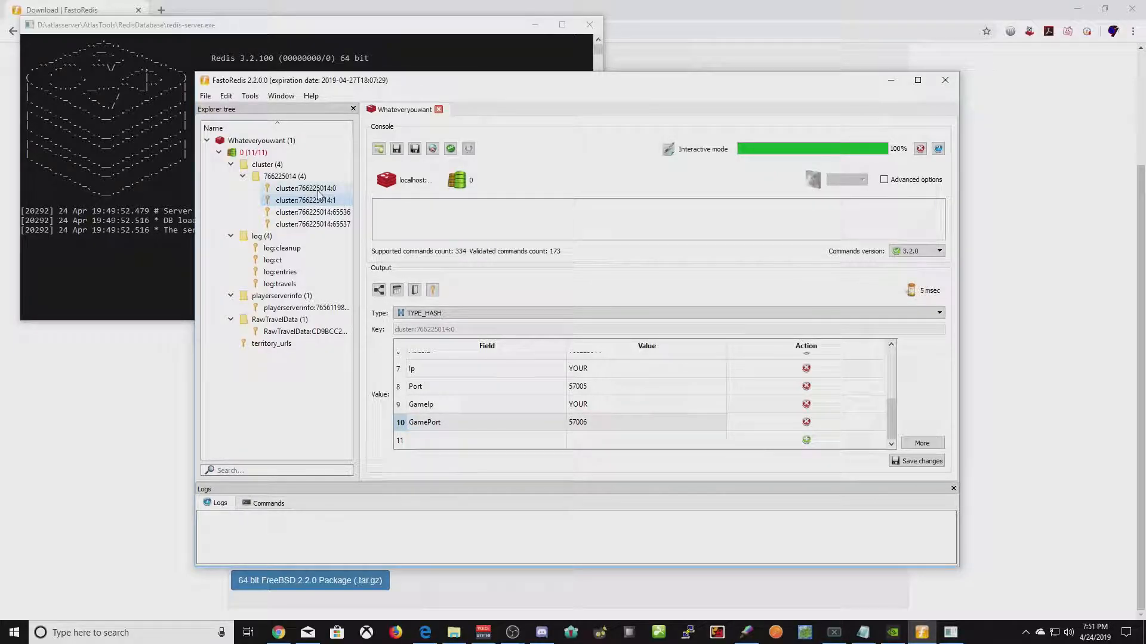
pyautogui.doubleClick(320, 204)
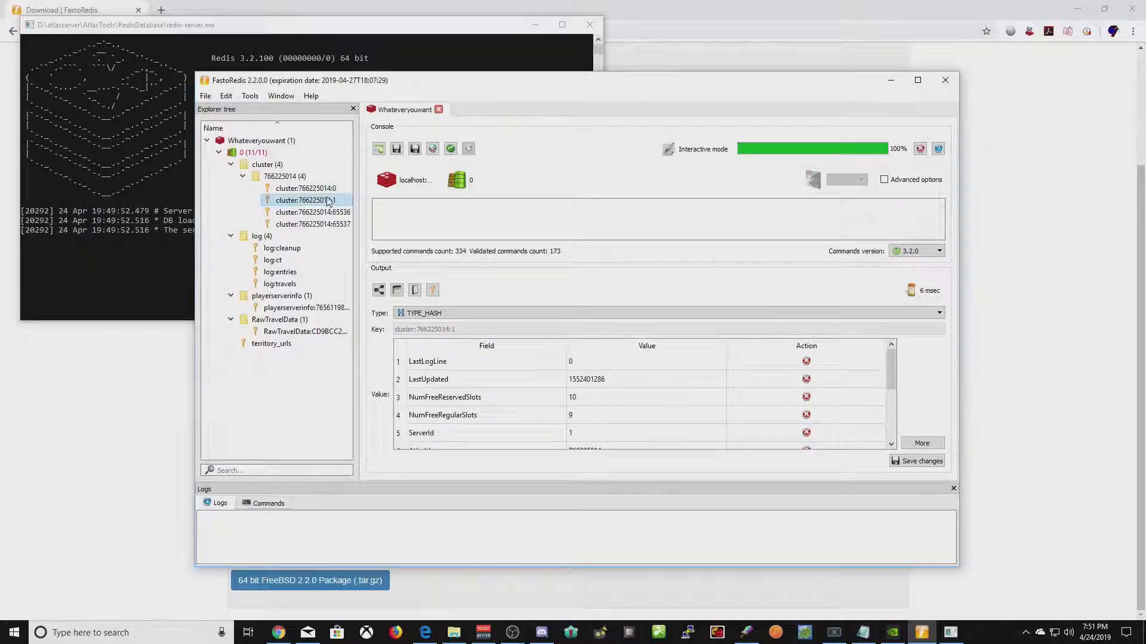
# - View the cluster:766225014:65536 hash, with ServerId 65536 and NumFreeReservedSlots 0
pyautogui.moveTo(892, 362); pyautogui.dragTo(890, 414)
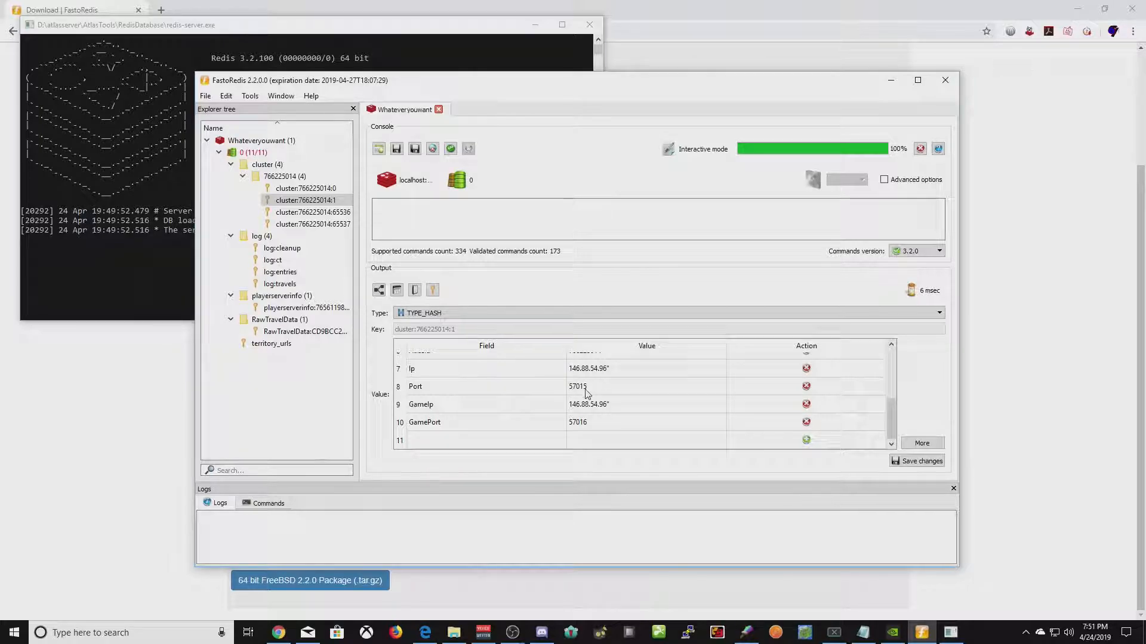
pyautogui.click(310, 189)
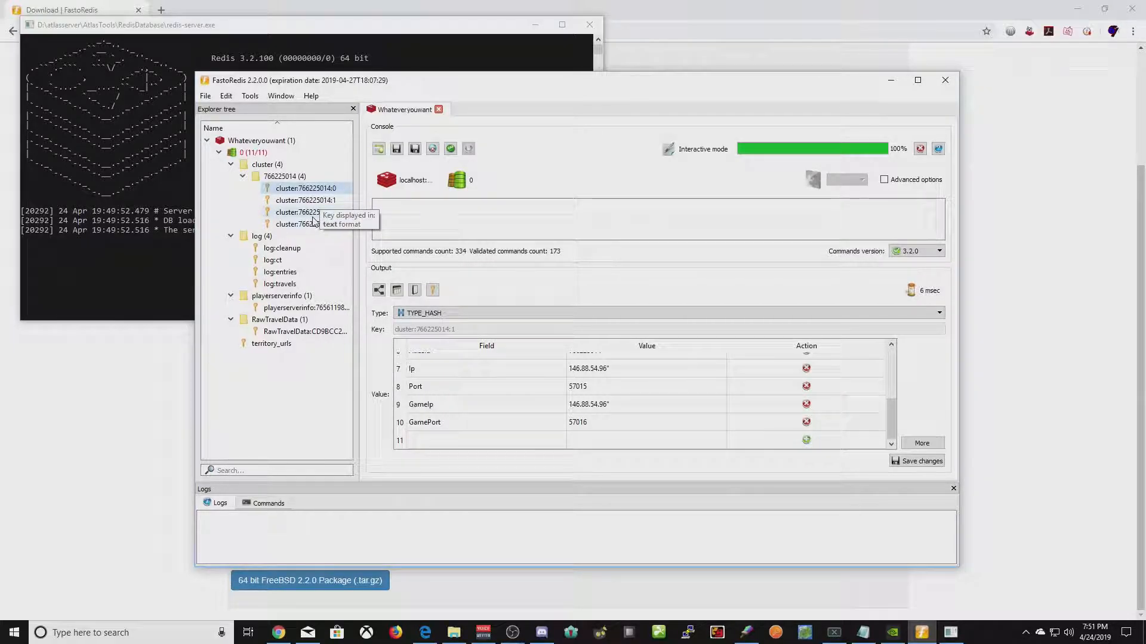
pyautogui.click(312, 213)
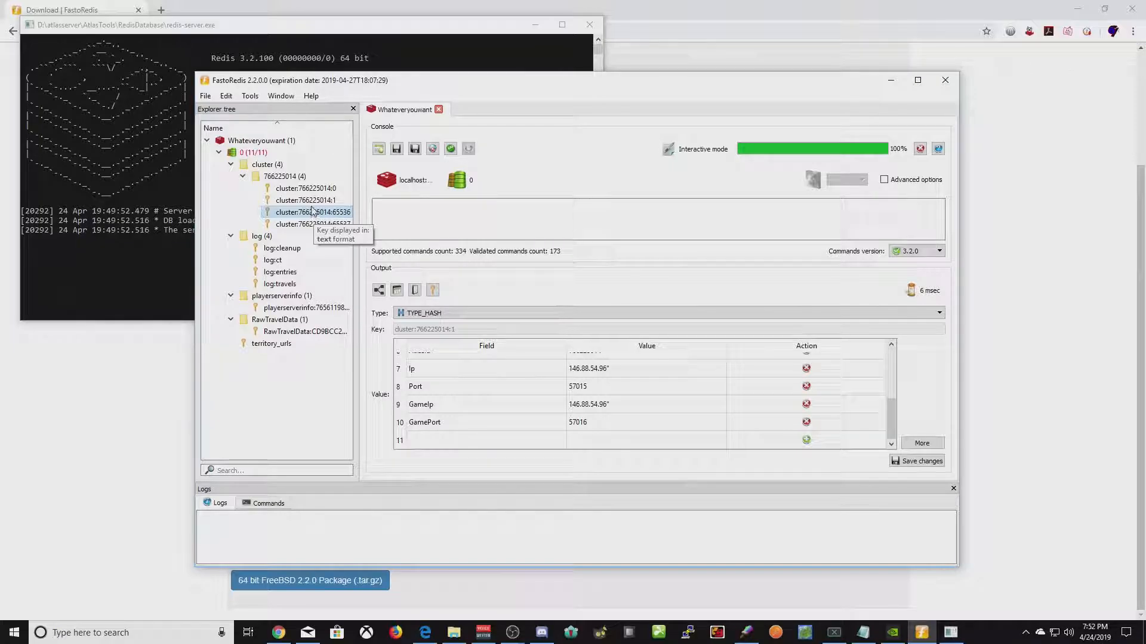
pyautogui.doubleClick(315, 214)
pyautogui.scroll(-2, 684, 428)
pyautogui.scroll(2, 684, 427)
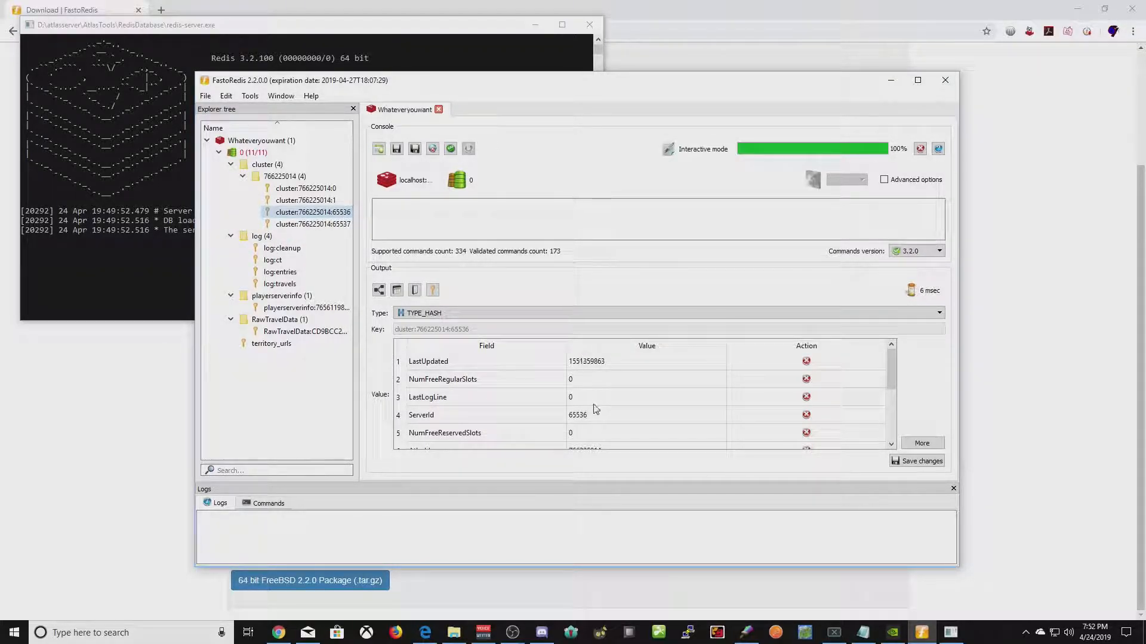
pyautogui.click(318, 202)
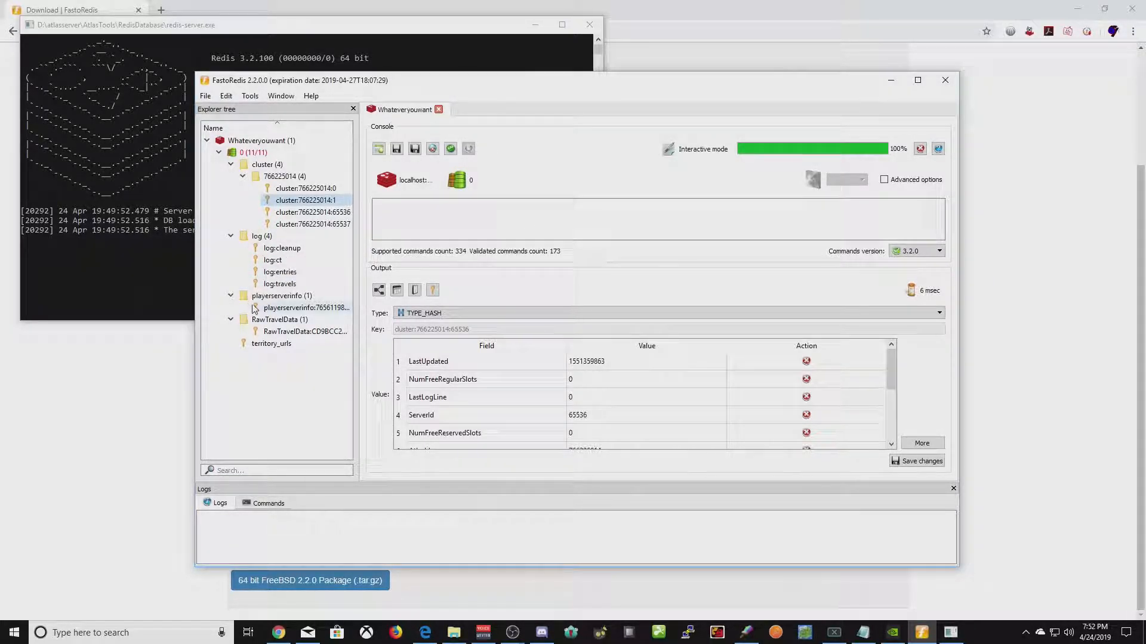
# - Open the player's playerserverinfo hash and point out FirstHomeServerId 0 and CurrentServerId 1
pyautogui.click(286, 298)
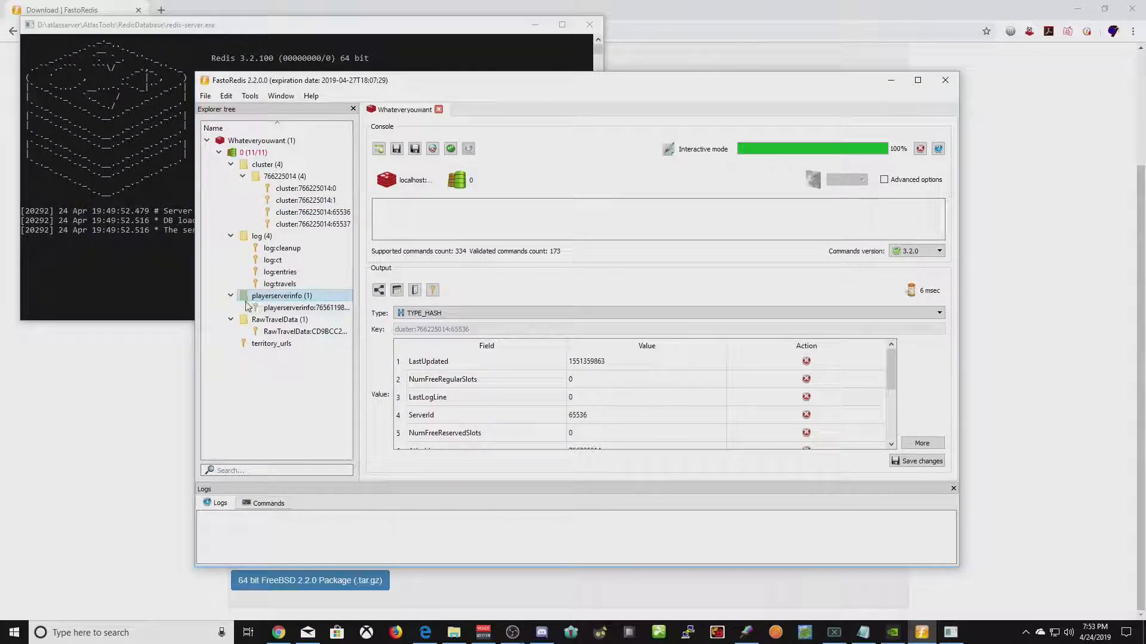
pyautogui.click(231, 295)
pyautogui.click(231, 296)
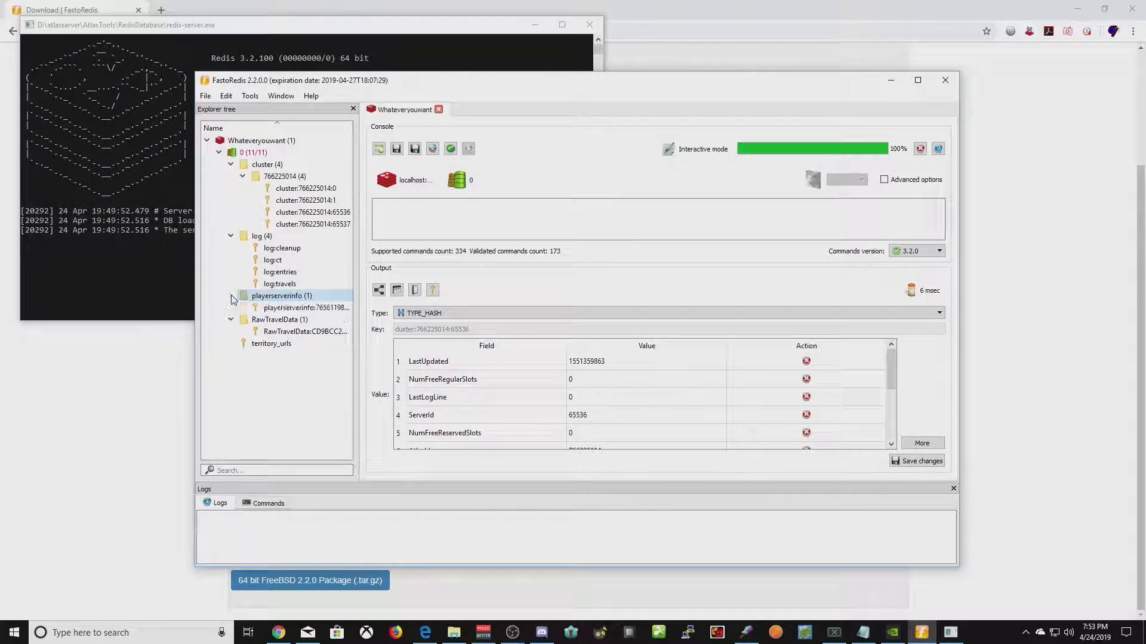
pyautogui.click(278, 311)
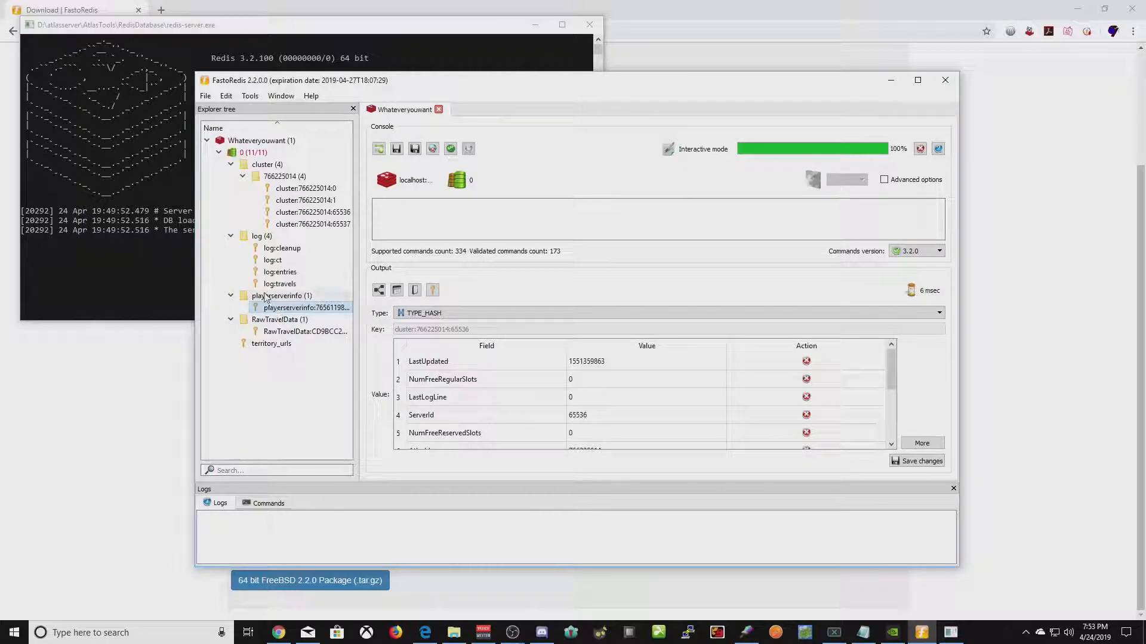
pyautogui.doubleClick(309, 309)
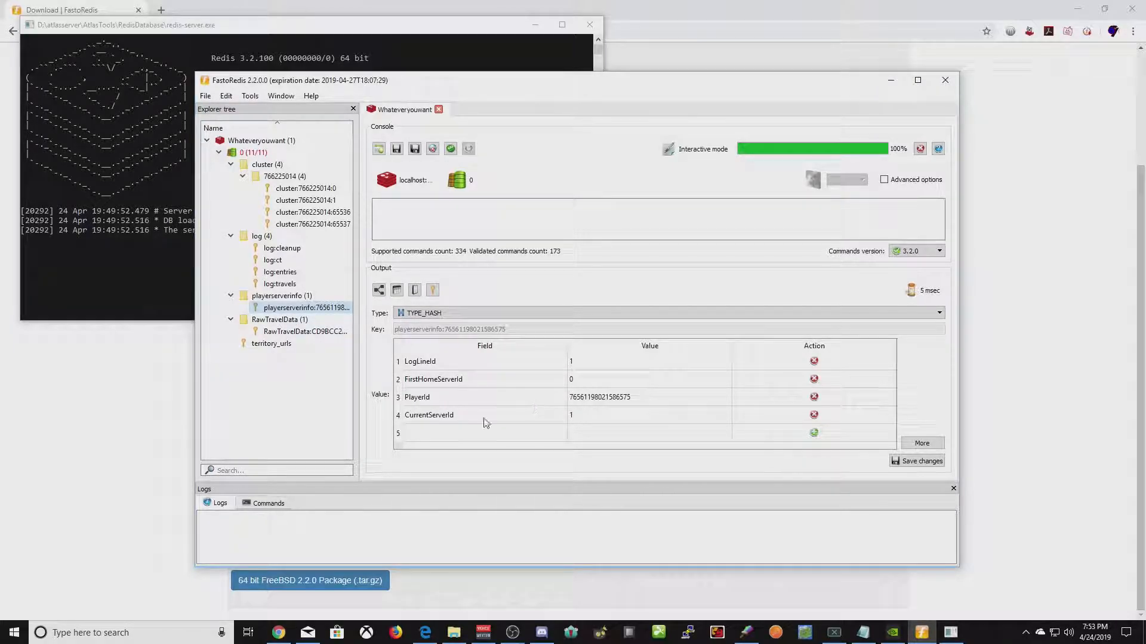
pyautogui.click(594, 418)
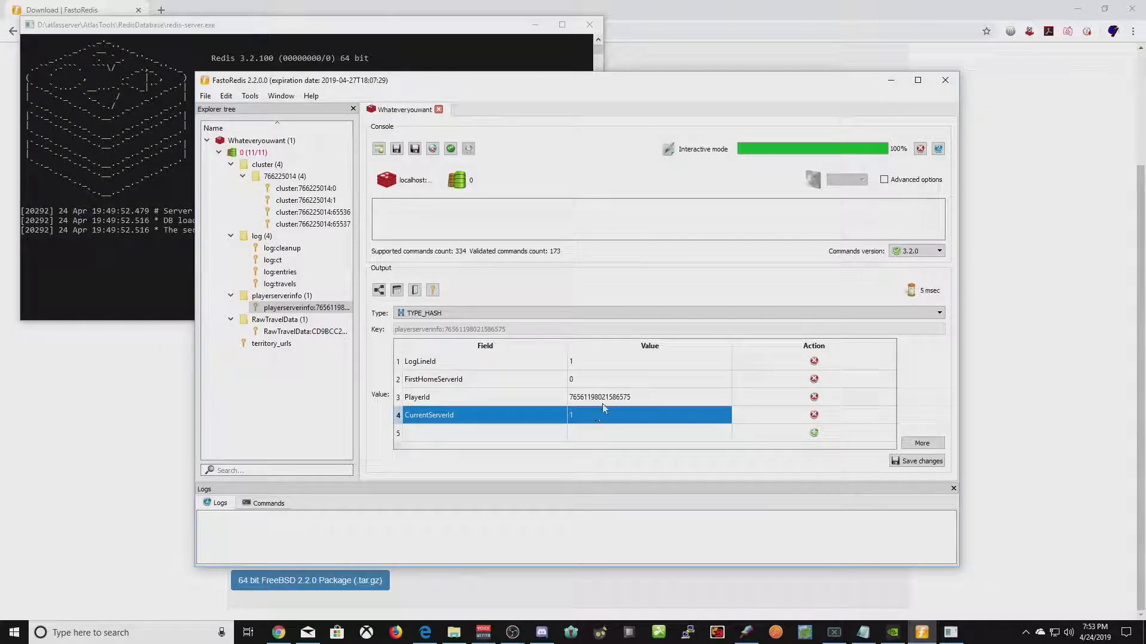
pyautogui.click(603, 380)
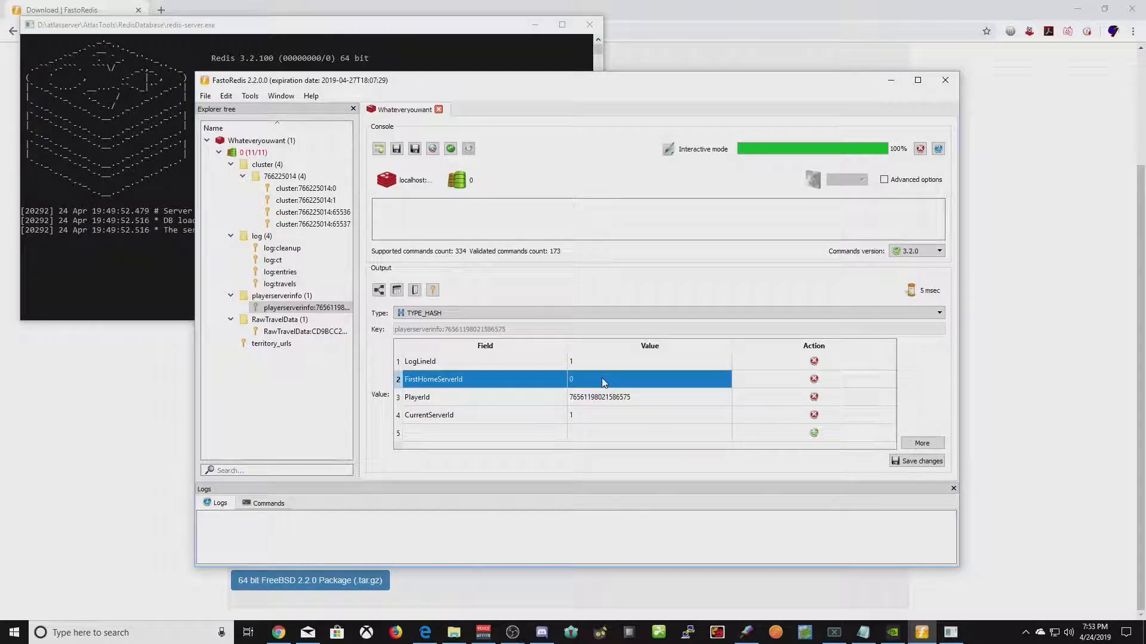
pyautogui.click(614, 412)
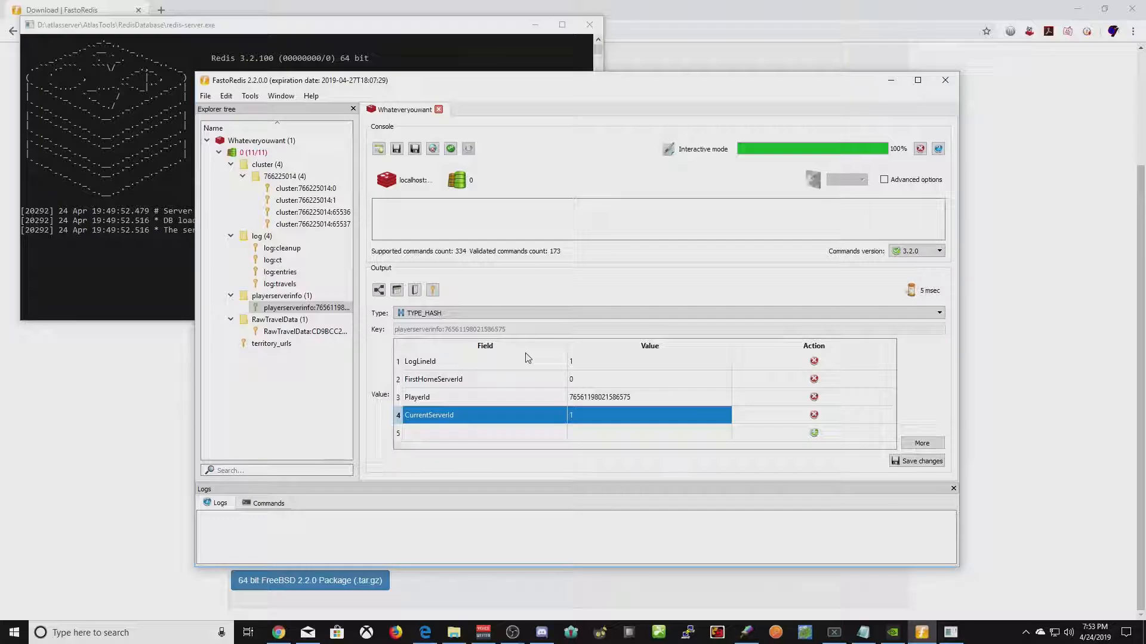
pyautogui.click(305, 213)
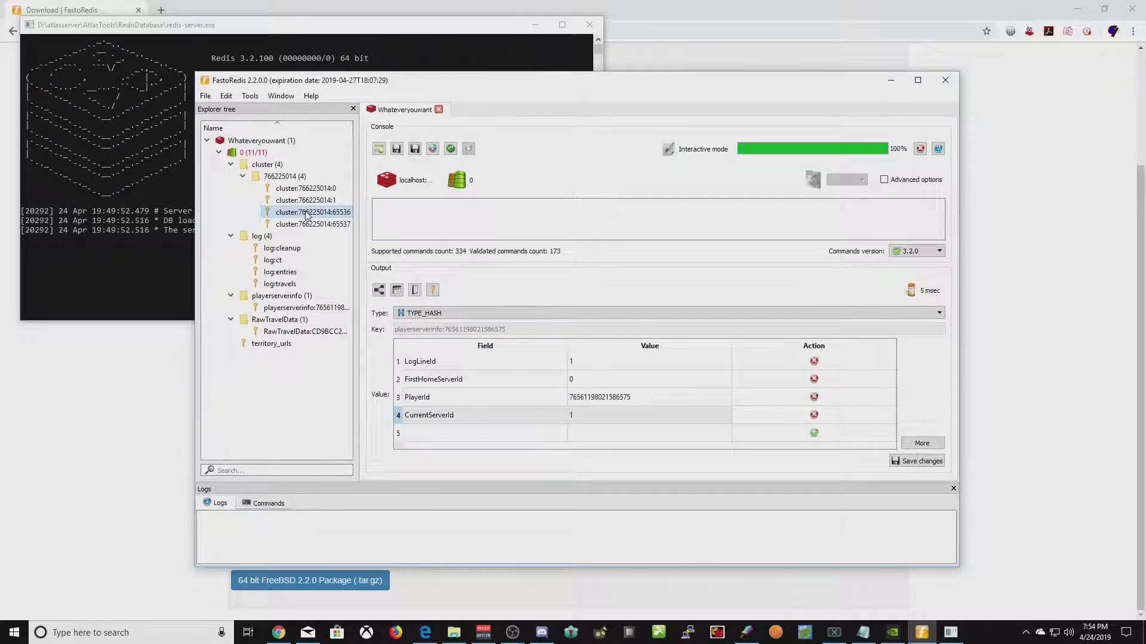
pyautogui.doubleClick(305, 213)
pyautogui.scroll(-3, 583, 398)
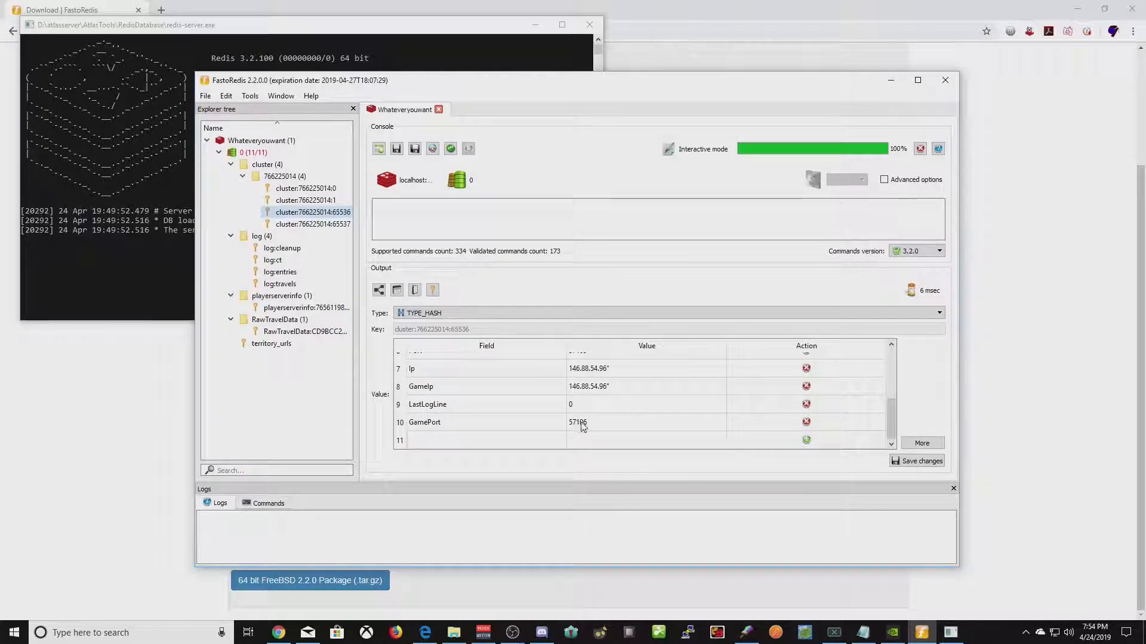
pyautogui.click(605, 426)
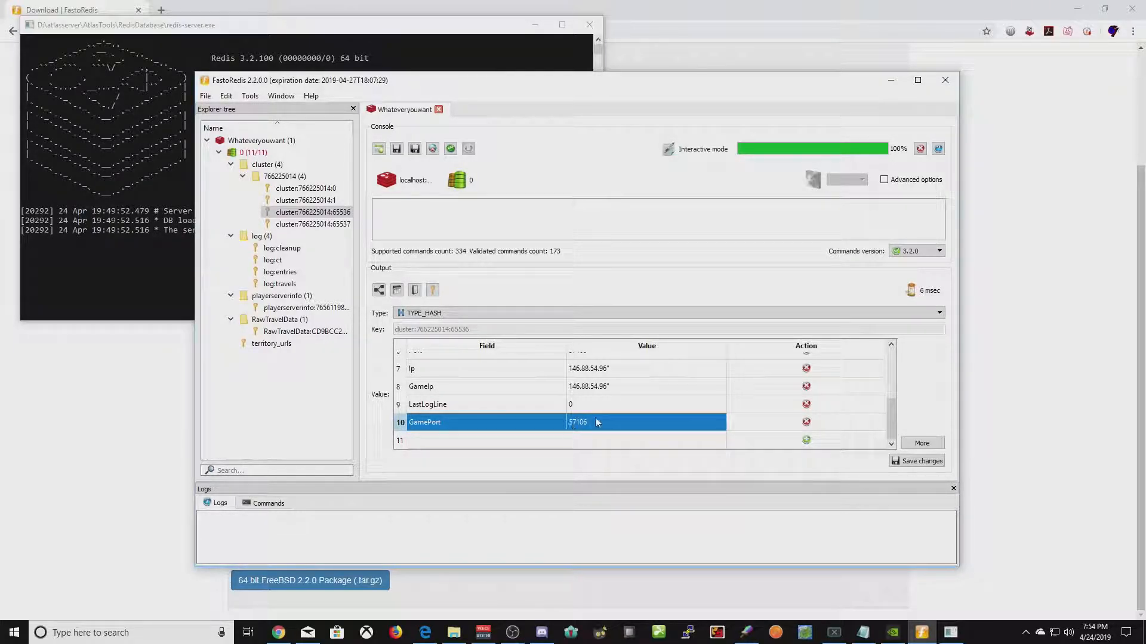
pyautogui.scroll(2, 574, 417)
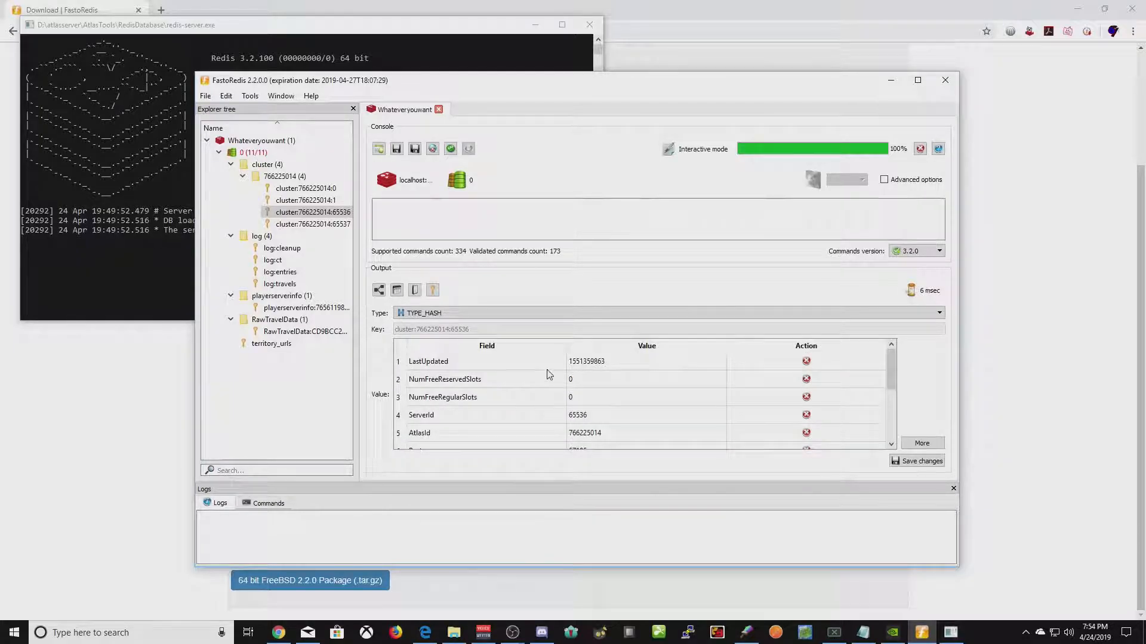
pyautogui.click(589, 415)
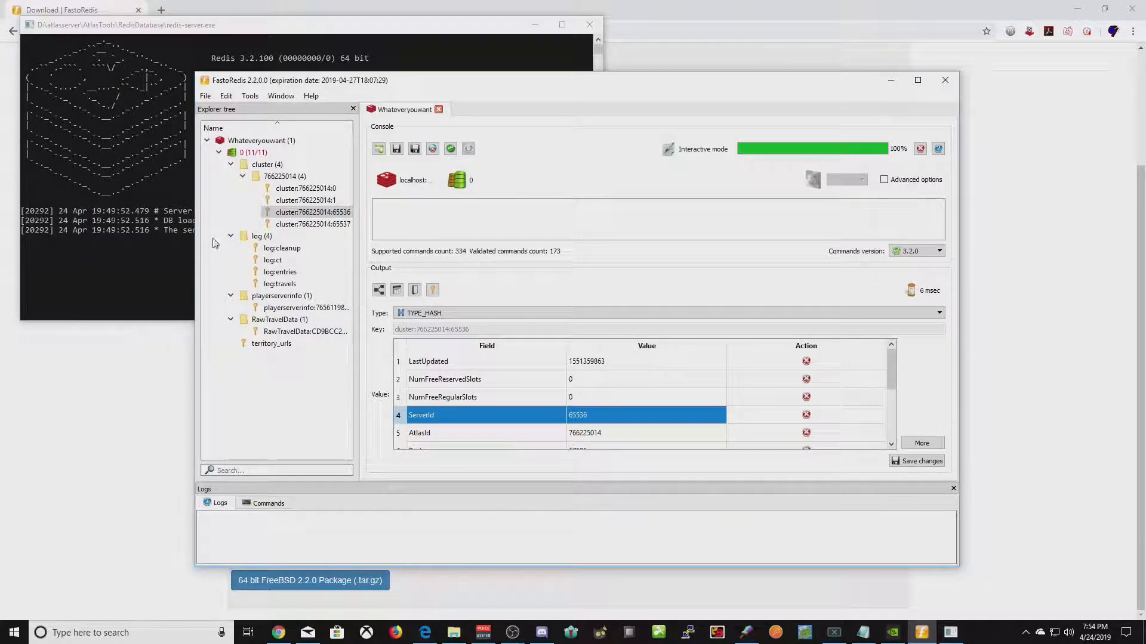
pyautogui.click(293, 309)
pyautogui.doubleClick(296, 309)
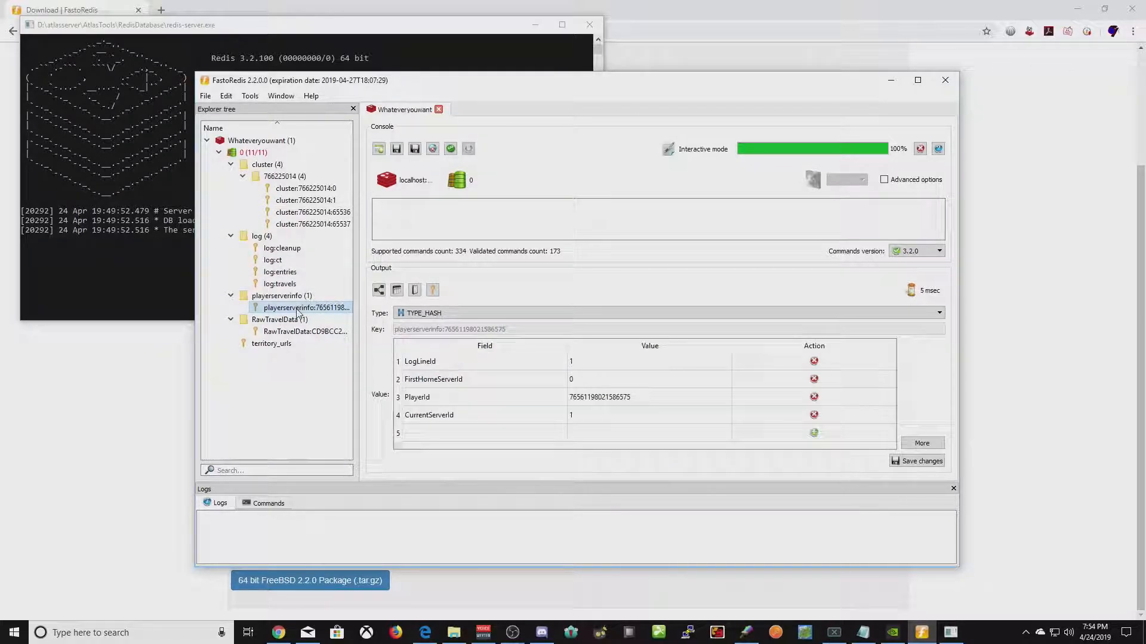
pyautogui.click(597, 420)
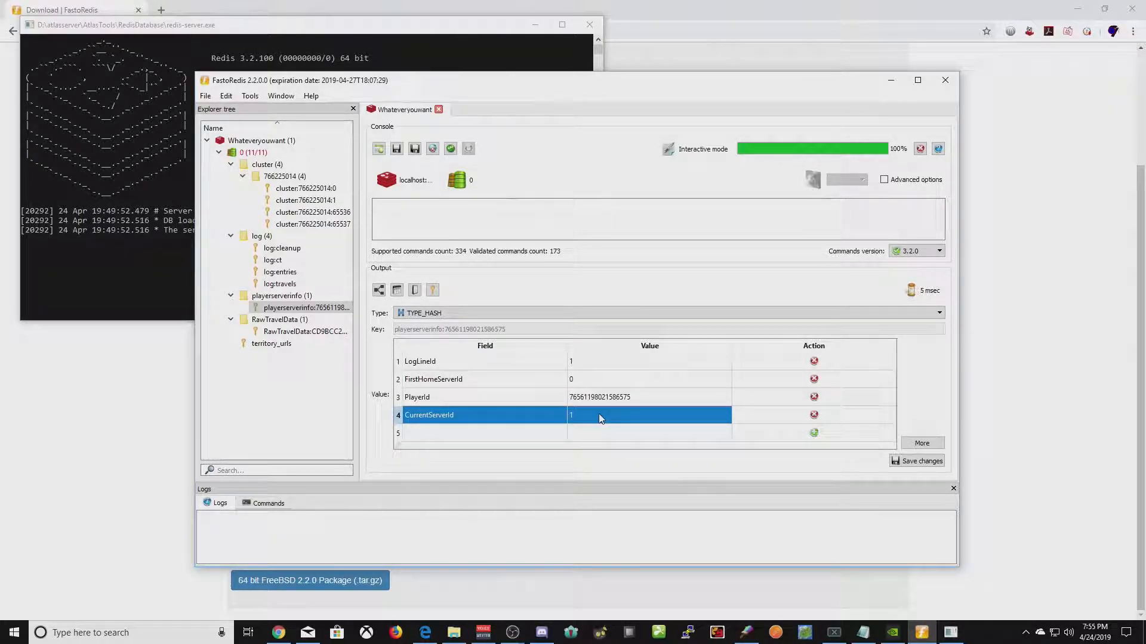
# - Try editing the PlayerId value twice, abandon both edits, and briefly view the log:entries key
pyautogui.click(633, 400)
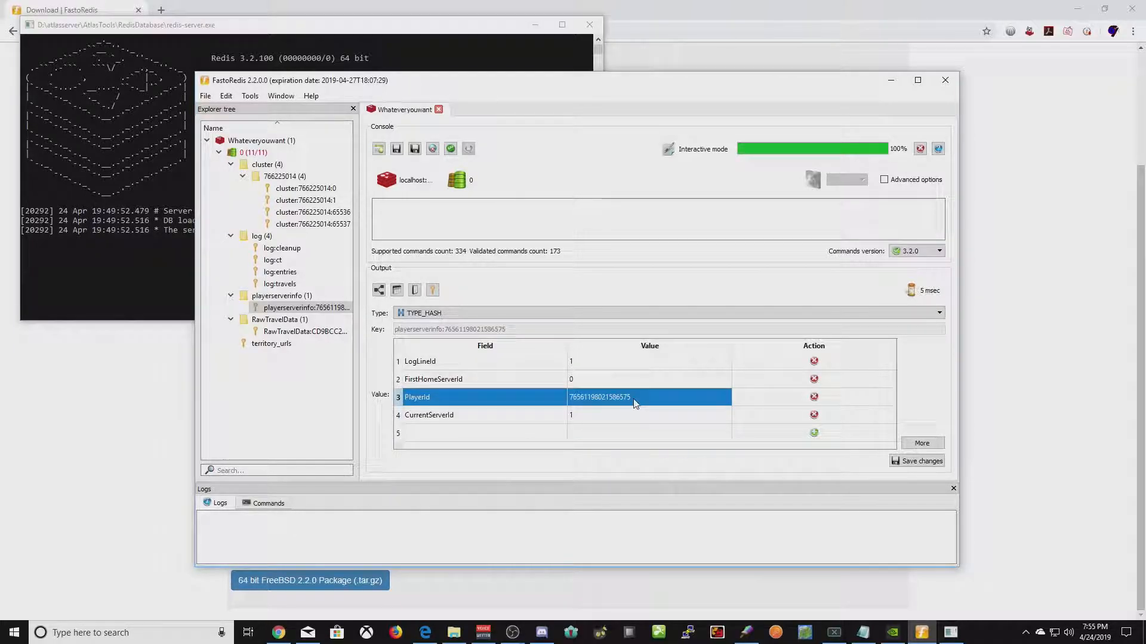
pyautogui.doubleClick(662, 399)
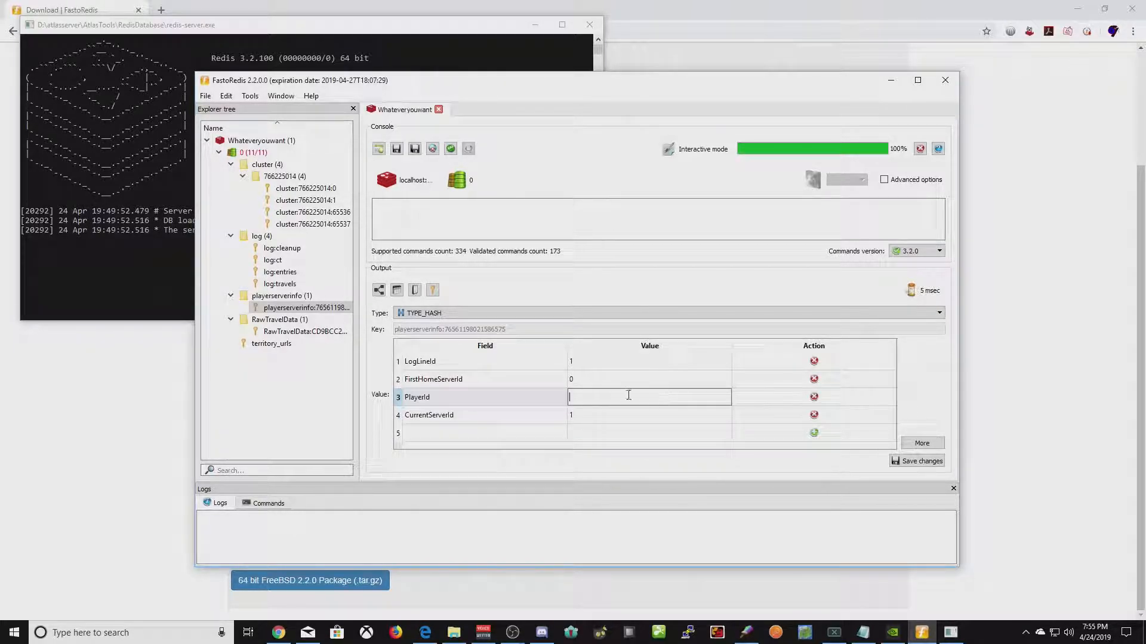
pyautogui.click(511, 404)
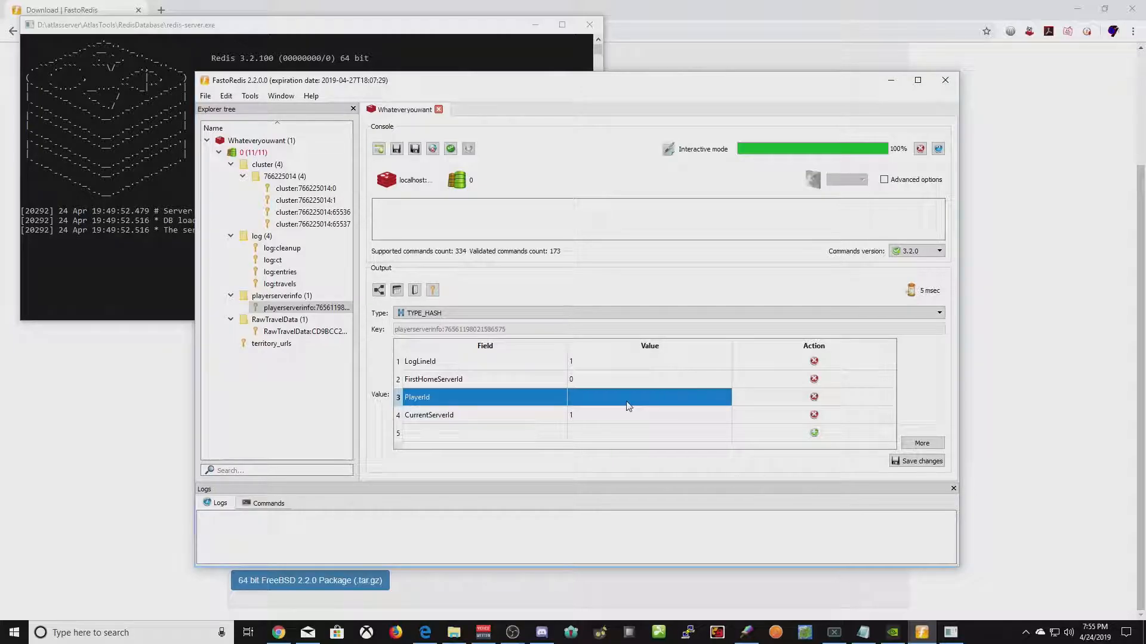
pyautogui.doubleClick(619, 400)
pyautogui.click(503, 396)
pyautogui.click(280, 272)
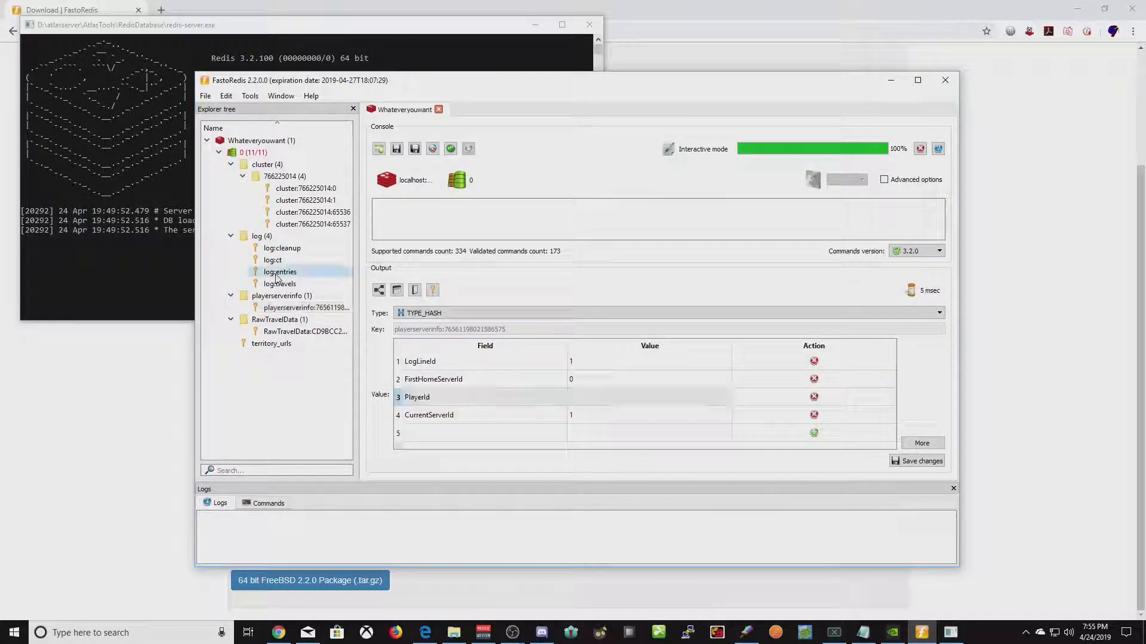
pyautogui.click(293, 308)
# - Reload the playerserverinfo hash, copy the PlayerId value, and launch a blank Notepad via Win+R
pyautogui.click(620, 399)
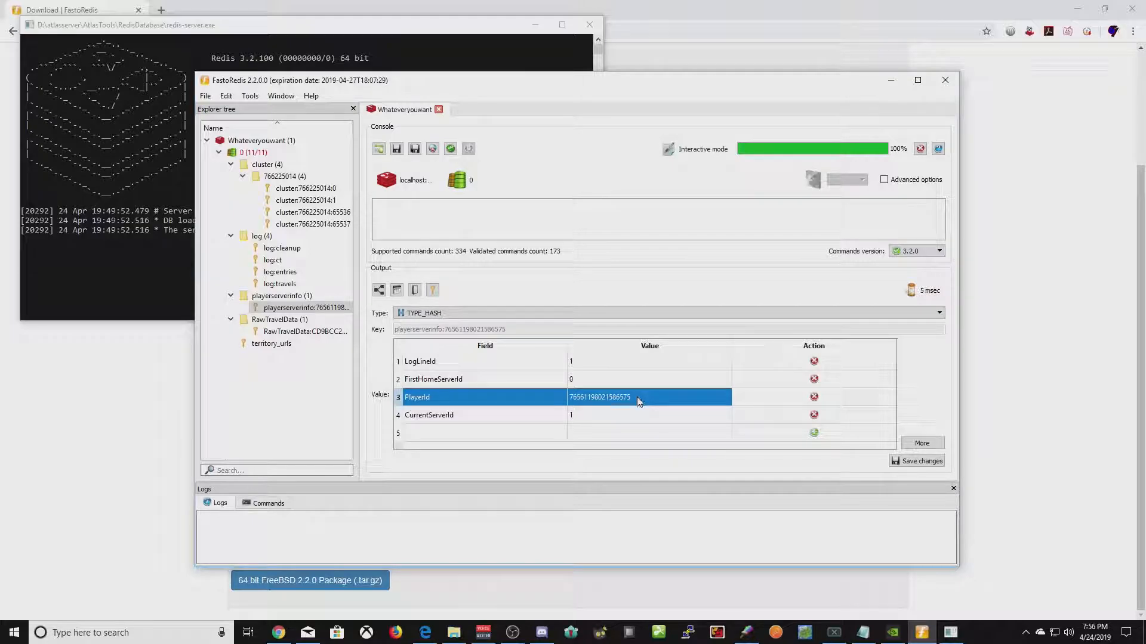
pyautogui.doubleClick(632, 397)
pyautogui.press('Up')
pyautogui.press('Down')
pyautogui.press('Down')
pyautogui.press('Down')
pyautogui.press('Up')
pyautogui.doubleClick(293, 308)
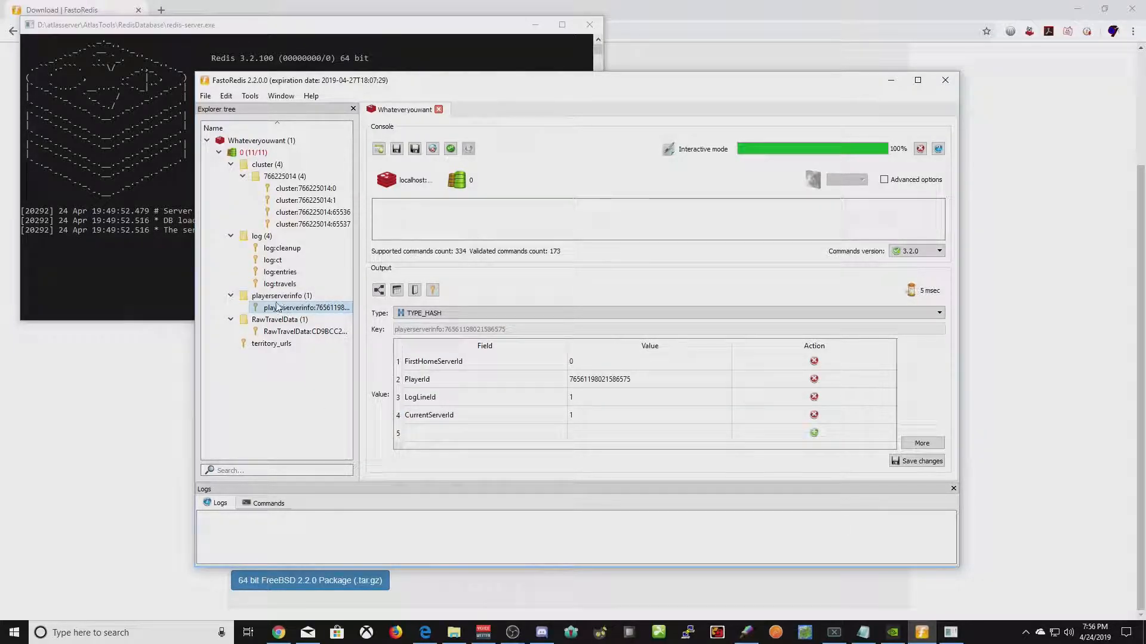
pyautogui.click(622, 378)
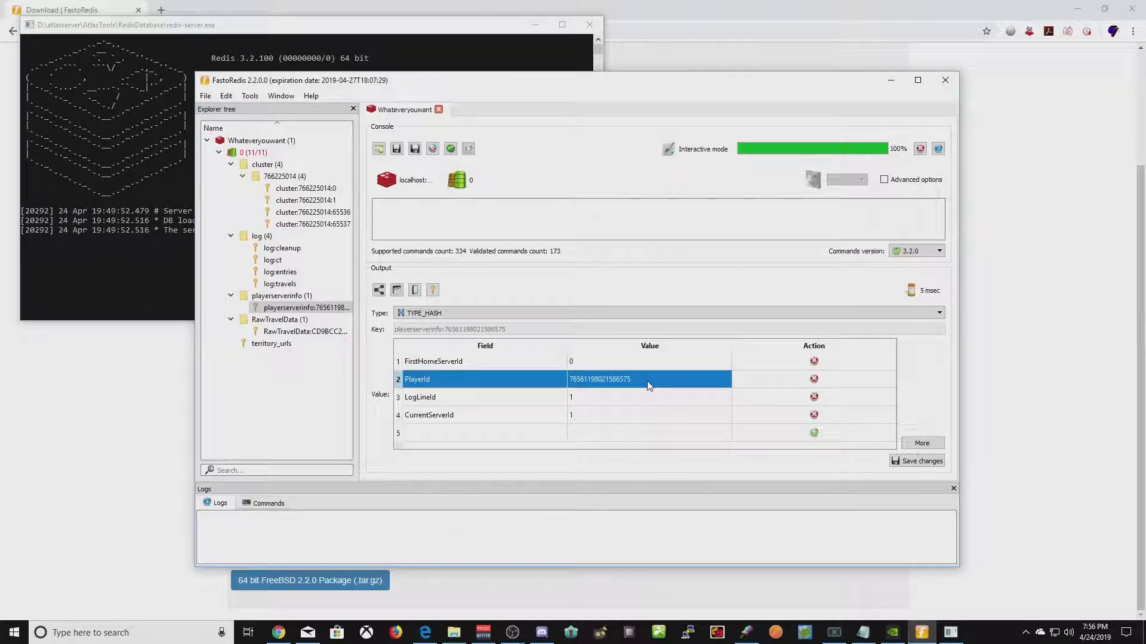
pyautogui.press('super+r')
pyautogui.press('Return')
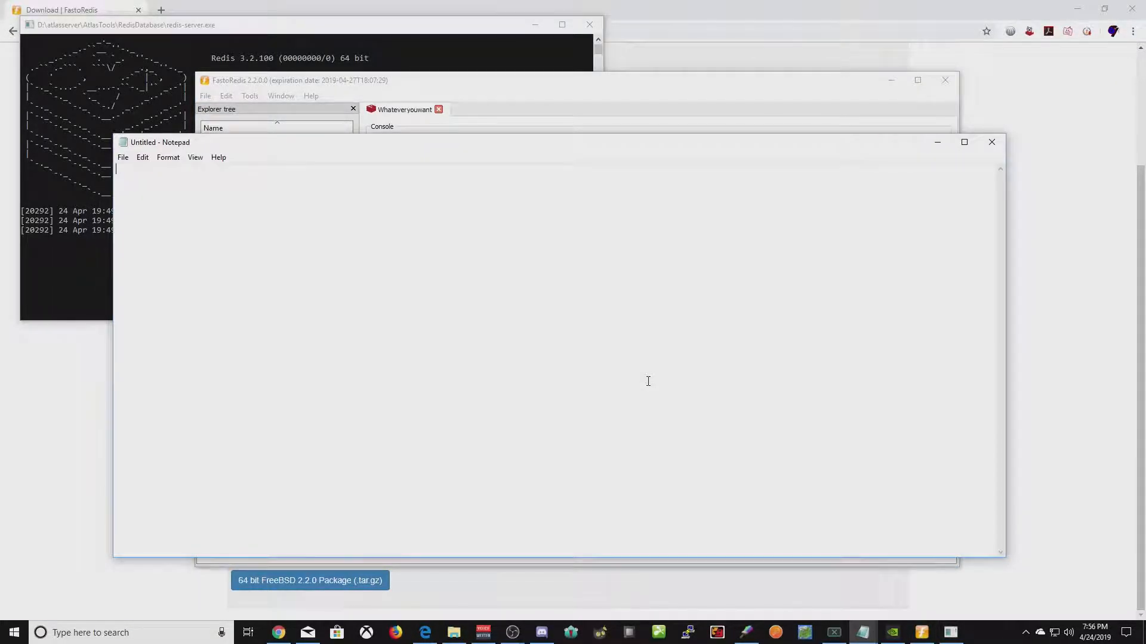
# - Paste the copied PlayerId number into Notepad, then close Notepad choosing Don't Save
pyautogui.hotkey('ctrl', 'v')
pyautogui.click(991, 142)
pyautogui.click(590, 316)
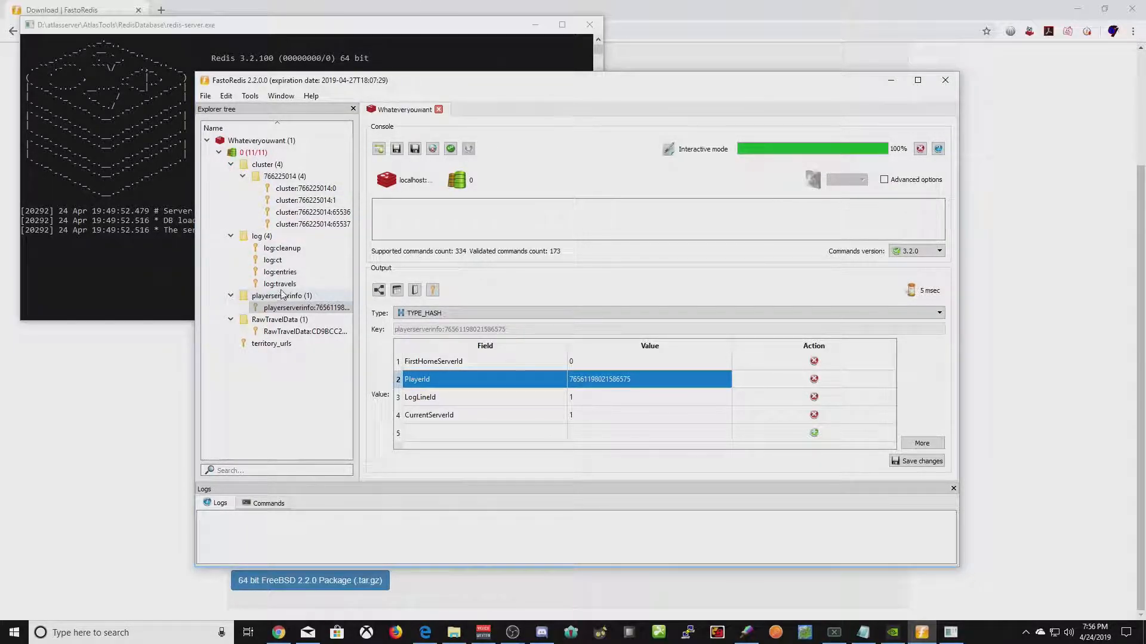
pyautogui.click(305, 188)
pyautogui.click(272, 176)
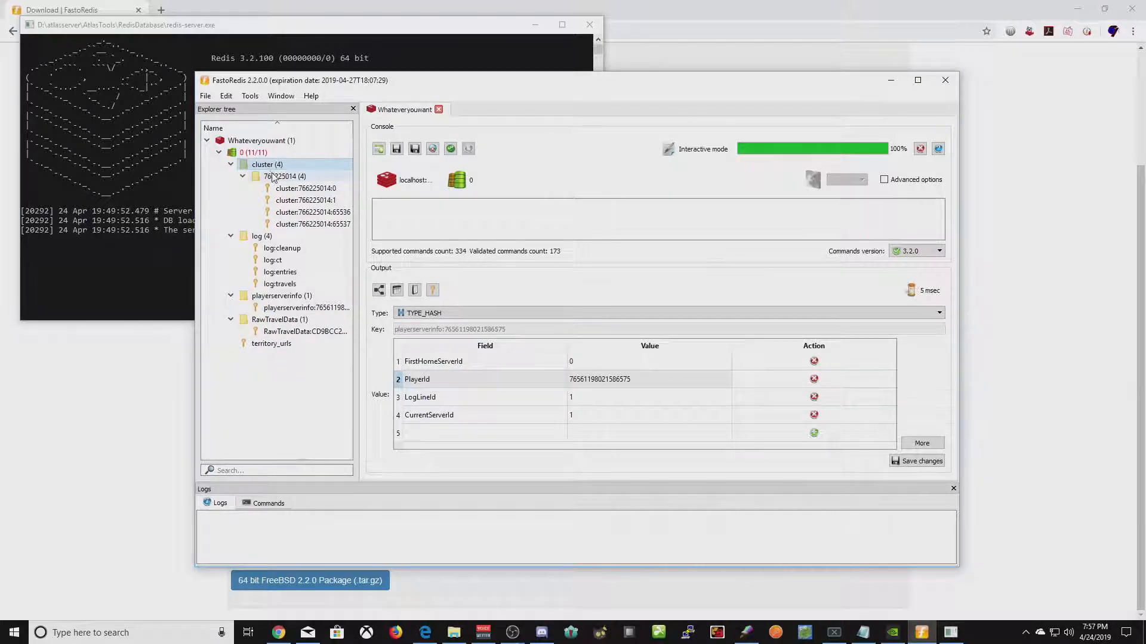
pyautogui.click(271, 307)
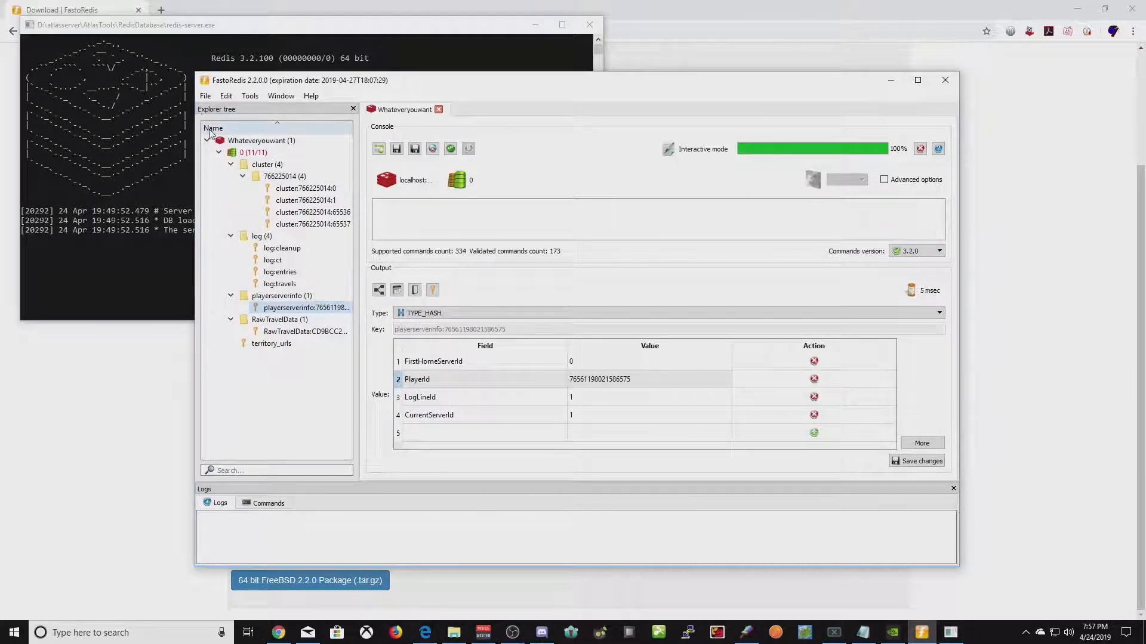
pyautogui.click(206, 98)
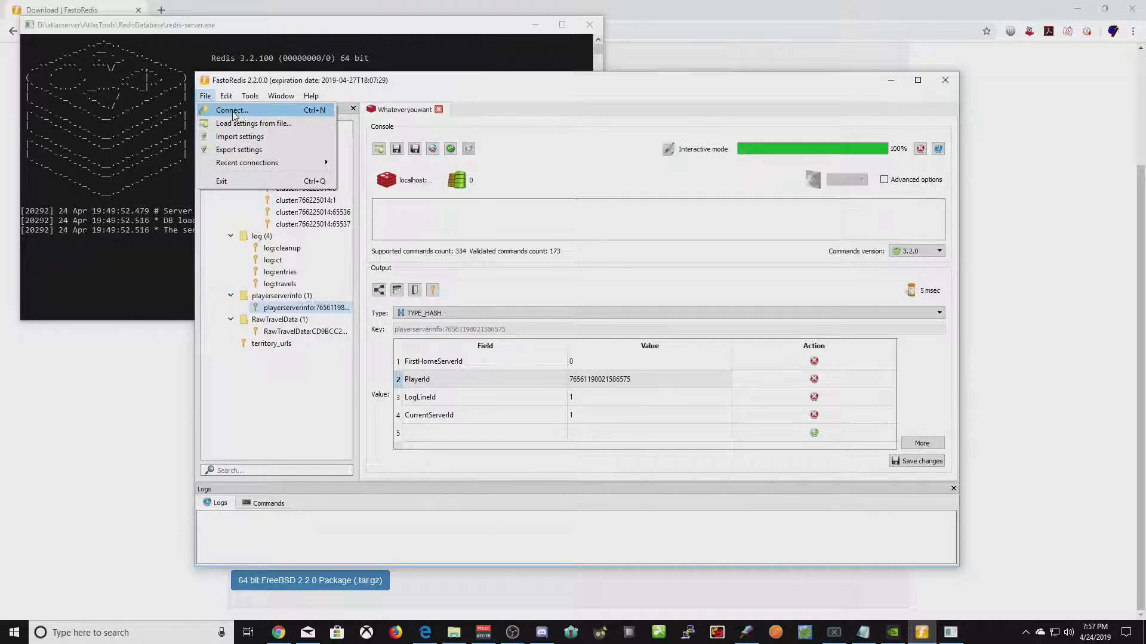
# - Close the Whateveryouwant connection view and connect to the saved Atlas server
pyautogui.click(439, 110)
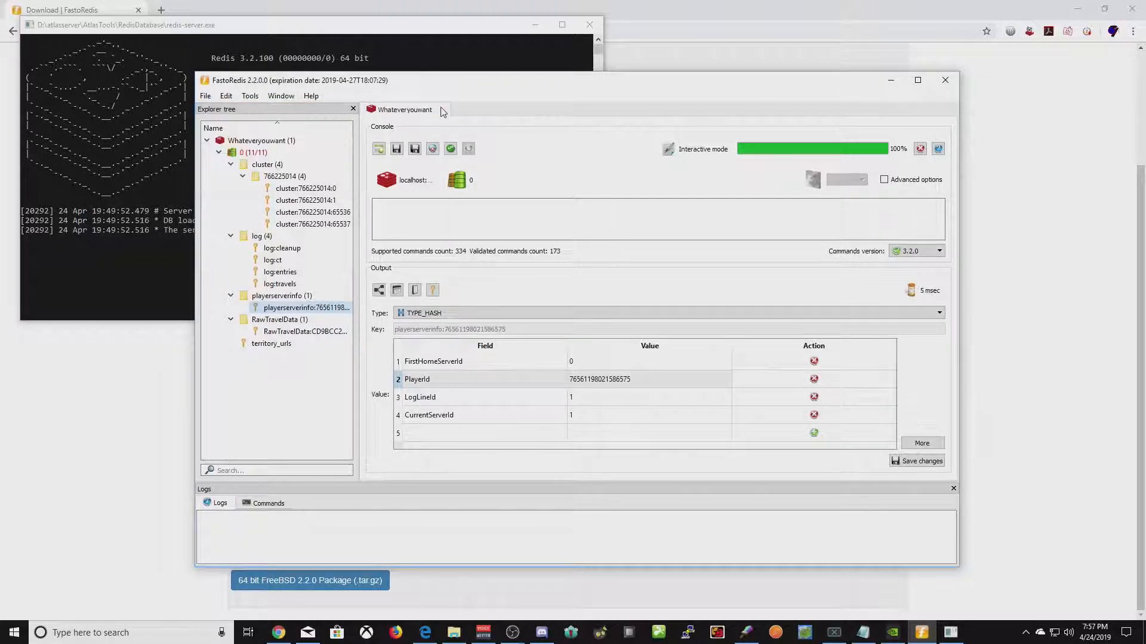
pyautogui.click(207, 98)
pyautogui.click(227, 110)
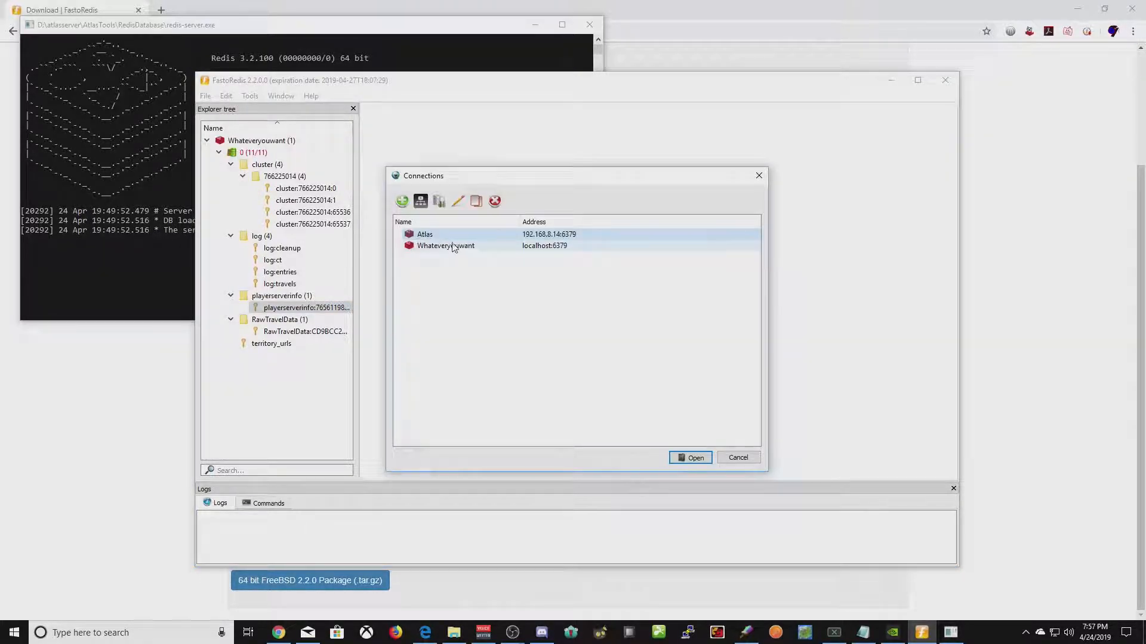
pyautogui.click(681, 456)
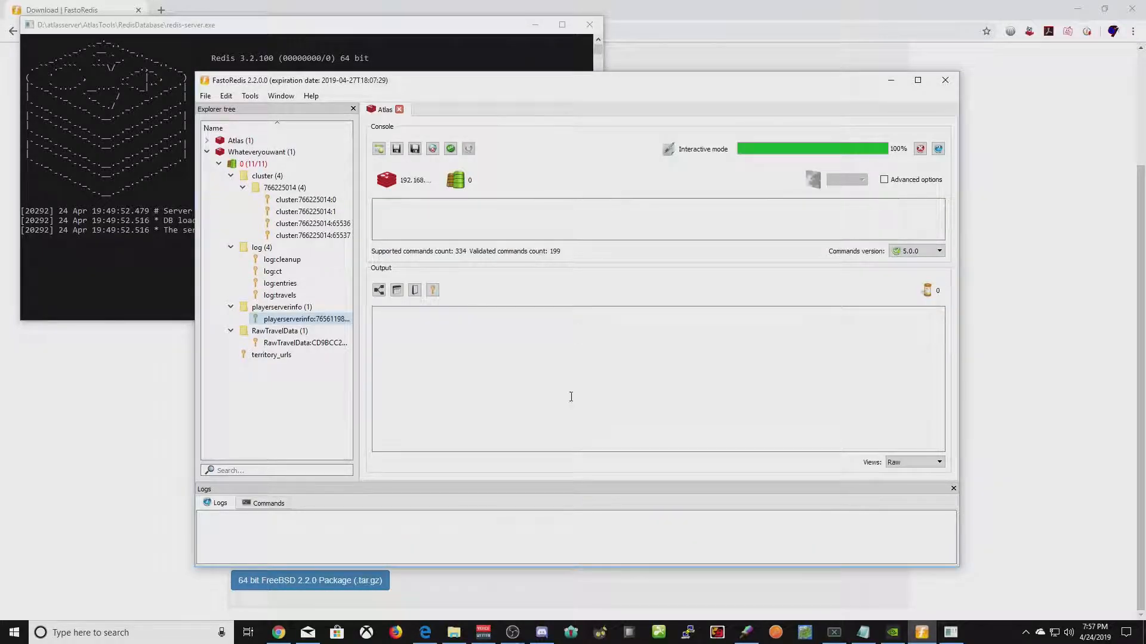
# - Load all 728 keys of Atlas database 0 and expand the playerinfo (42) group
pyautogui.click(207, 152)
pyautogui.click(207, 141)
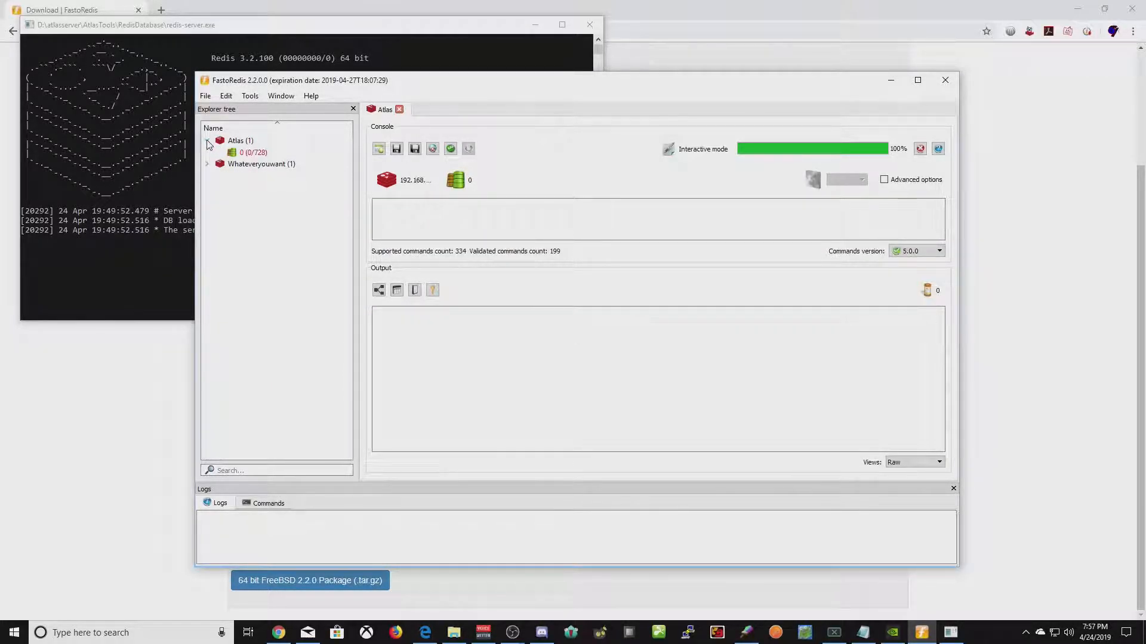
pyautogui.rightClick(238, 154)
pyautogui.click(272, 162)
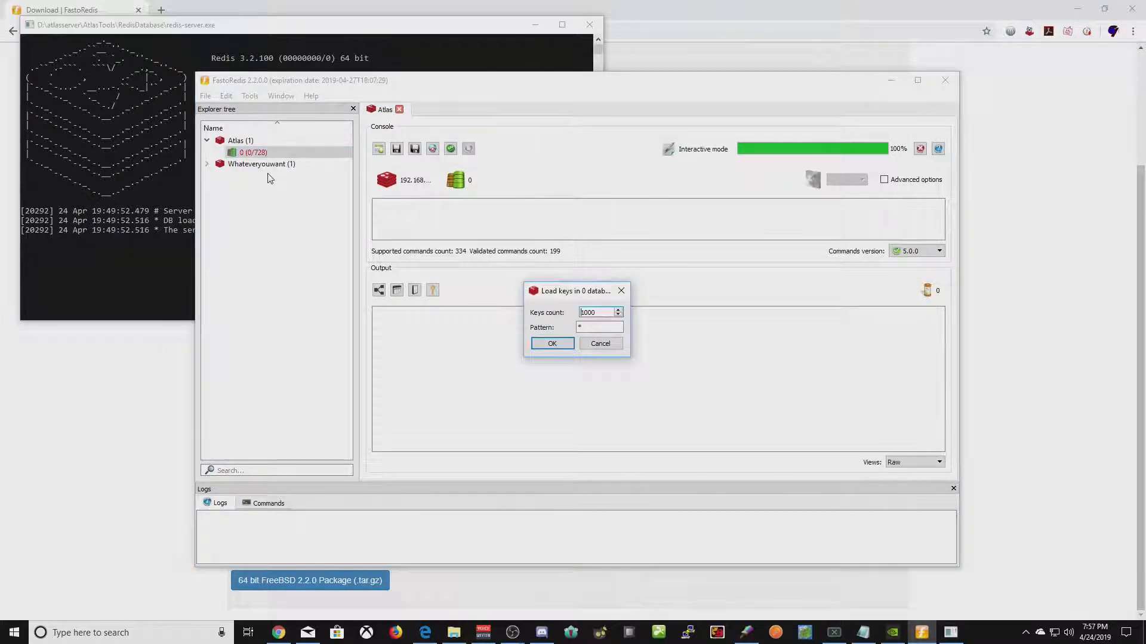
pyautogui.click(549, 345)
pyautogui.click(219, 153)
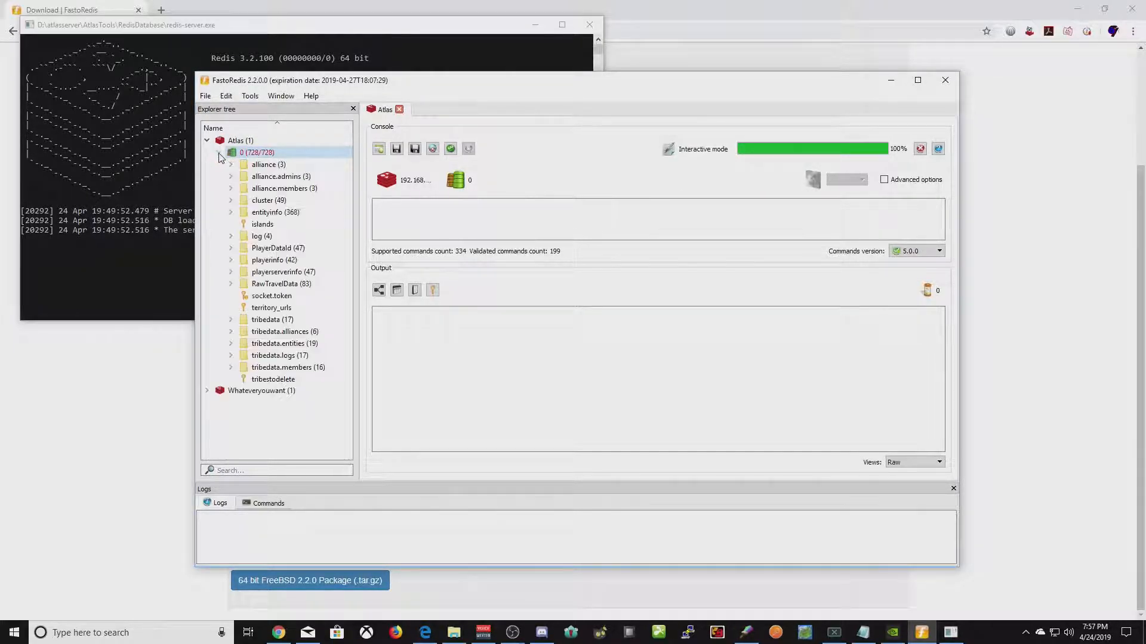
pyautogui.click(230, 260)
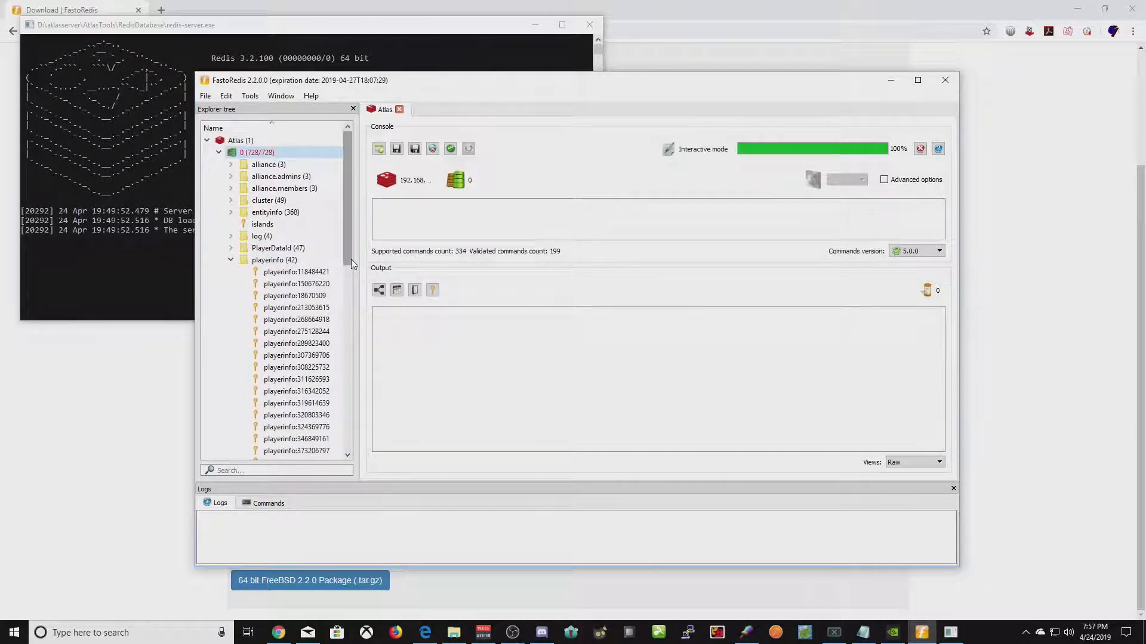
# - Review the first two playerinfo hashes' fields, then expand the PlayerDataId (47) group
pyautogui.doubleClick(287, 272)
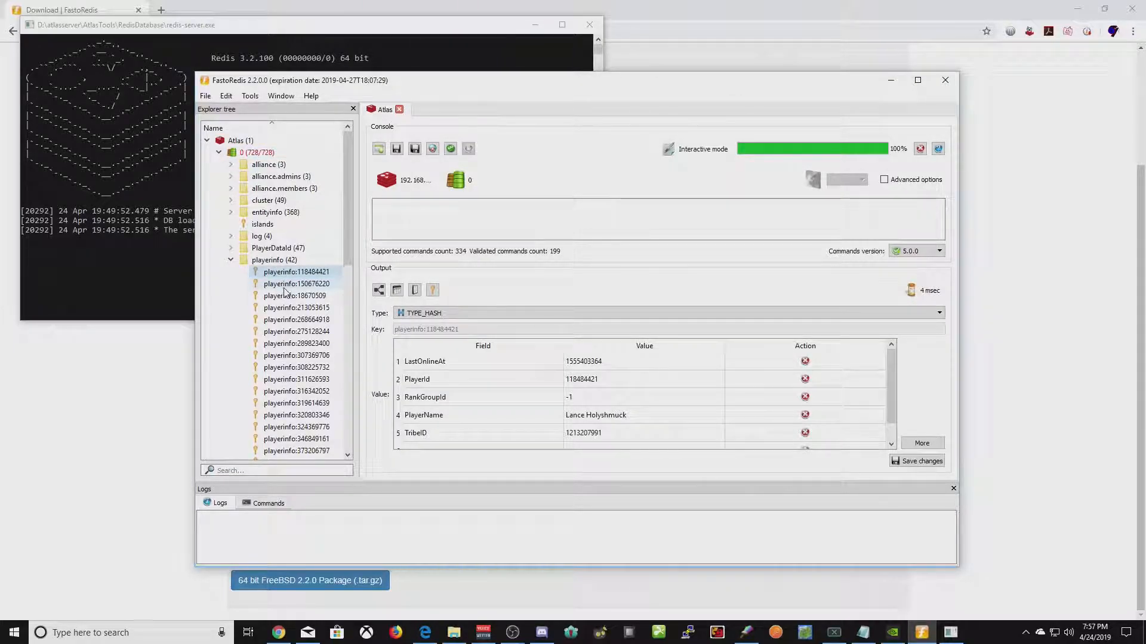
pyautogui.doubleClick(281, 287)
pyautogui.doubleClick(287, 272)
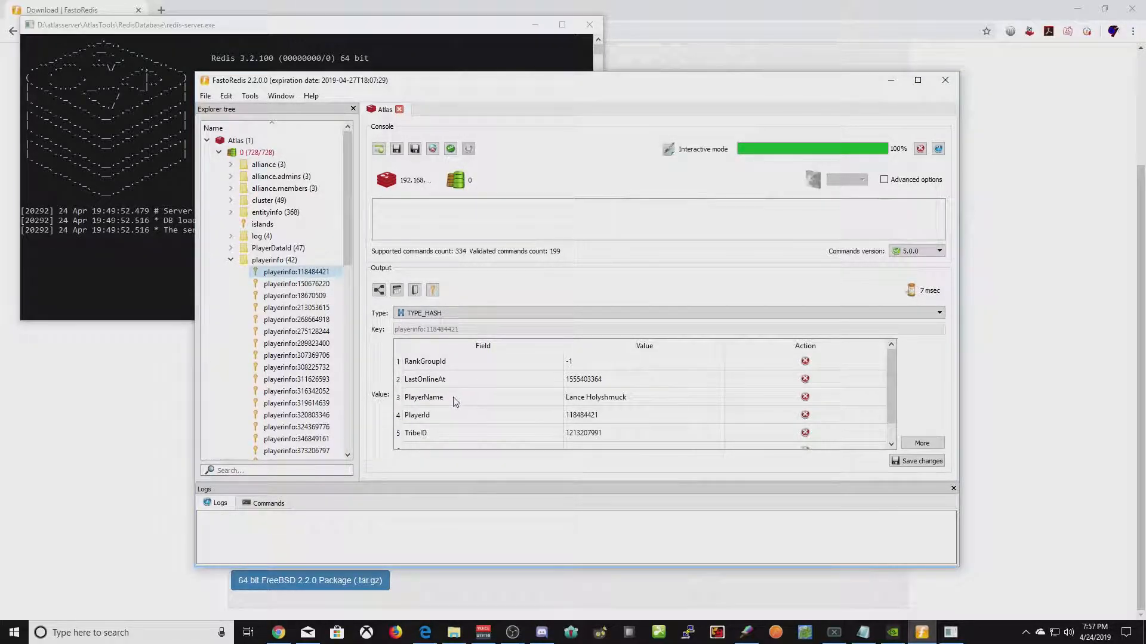
pyautogui.click(289, 286)
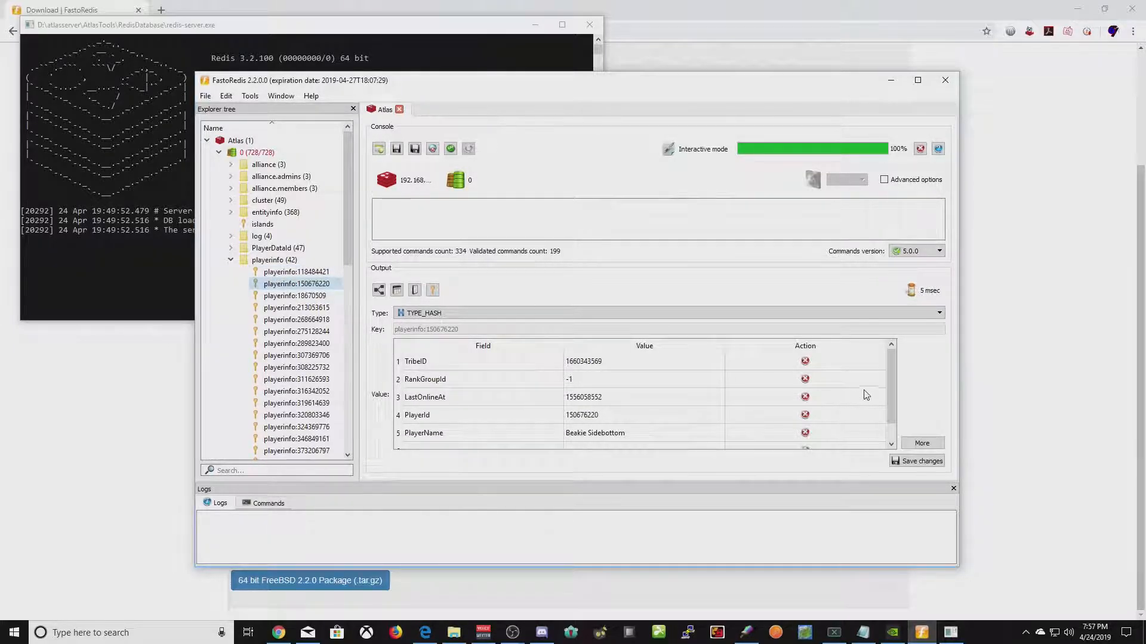
pyautogui.scroll(-1, 890, 378)
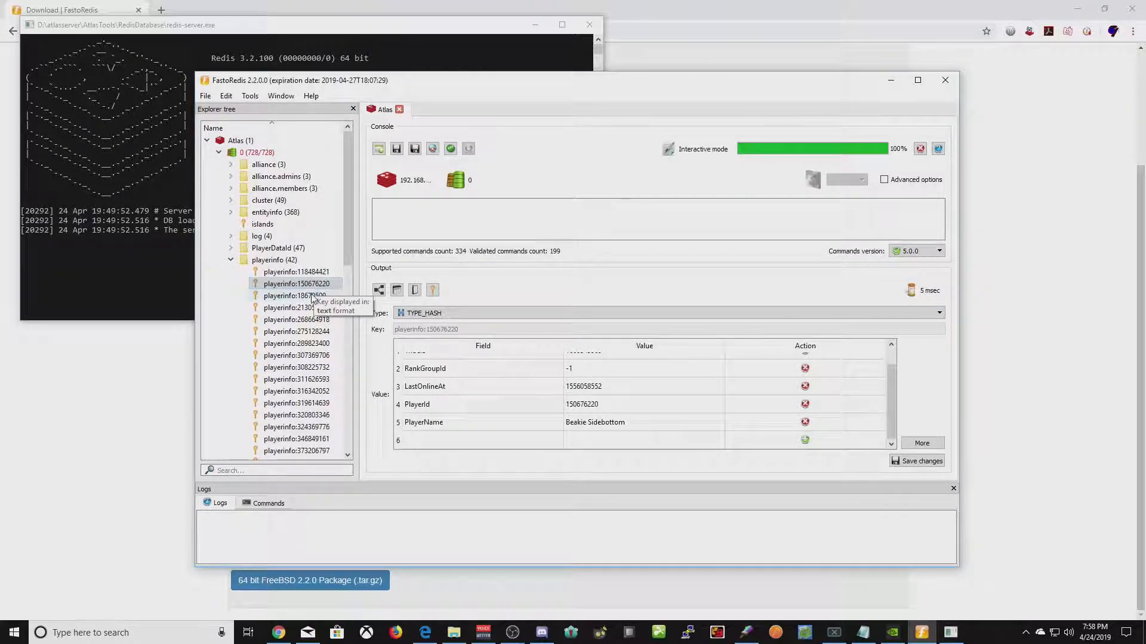
pyautogui.scroll(1, 510, 415)
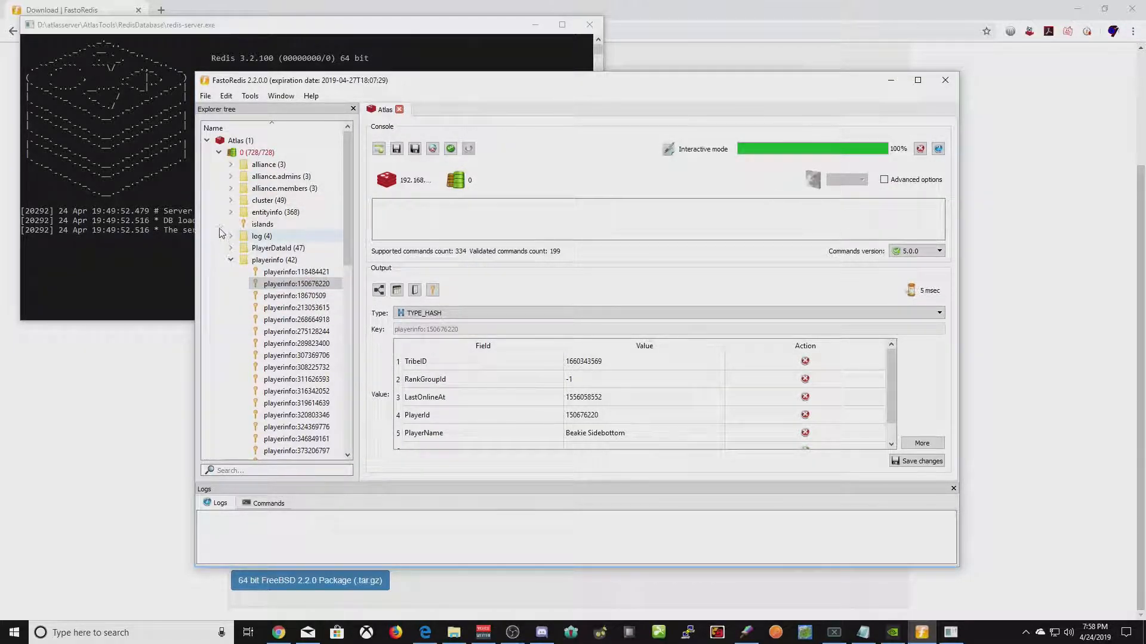
pyautogui.click(230, 248)
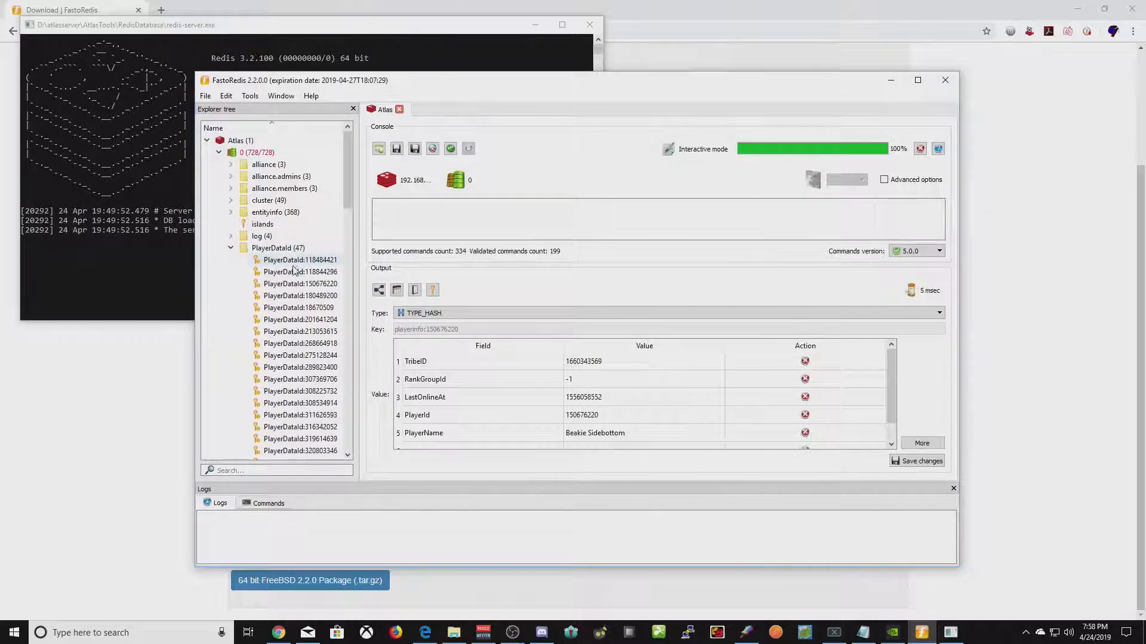
# - Show PlayerDataId:150676220's long numeric string value, then collapse the PlayerDataId and playerinfo groups
pyautogui.scroll(-9, 227, 286)
pyautogui.scroll(9, 227, 287)
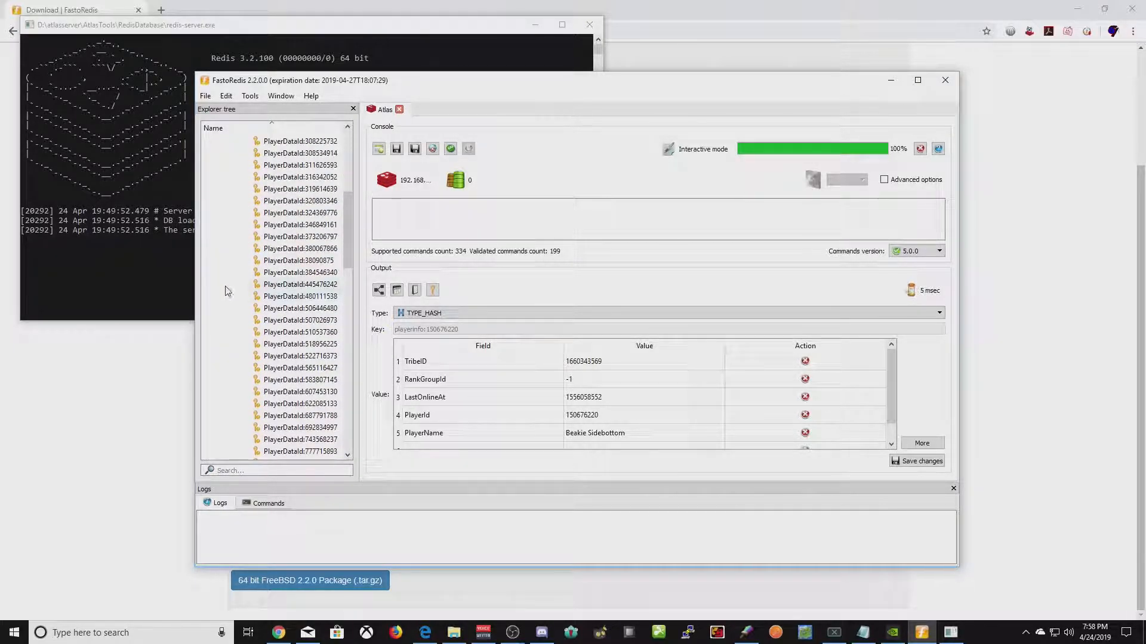
pyautogui.click(231, 249)
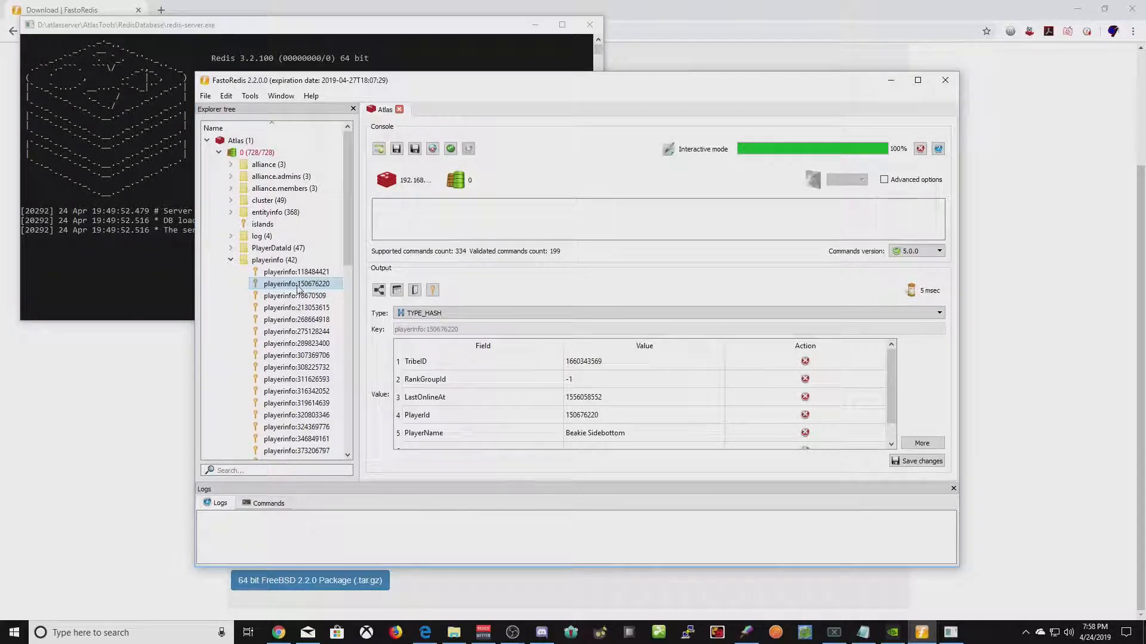
pyautogui.click(231, 248)
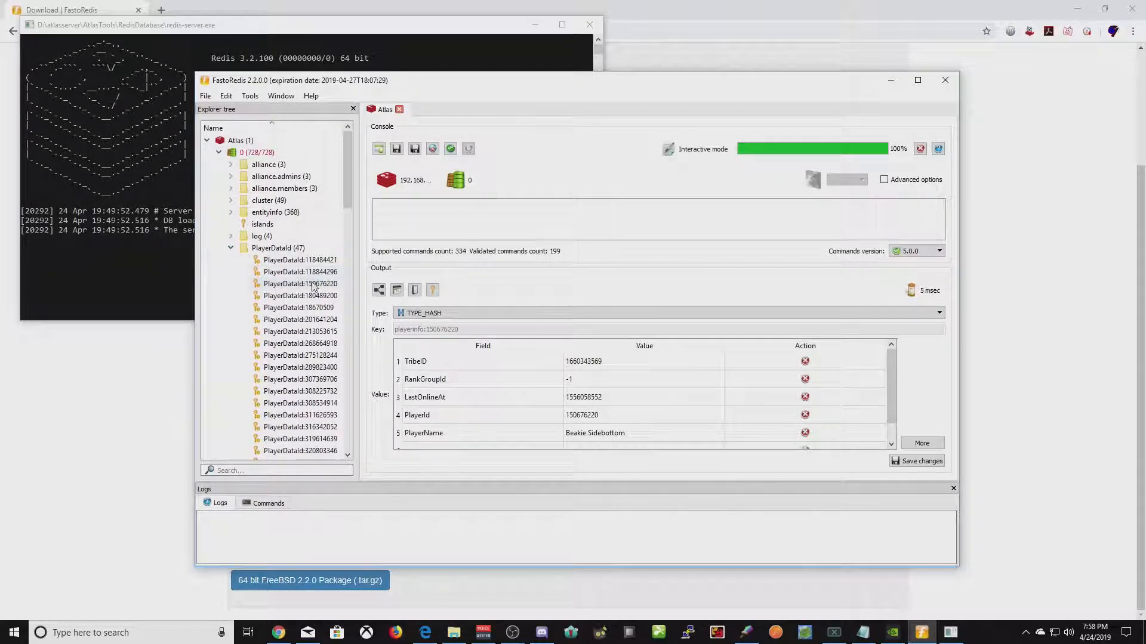
pyautogui.click(293, 285)
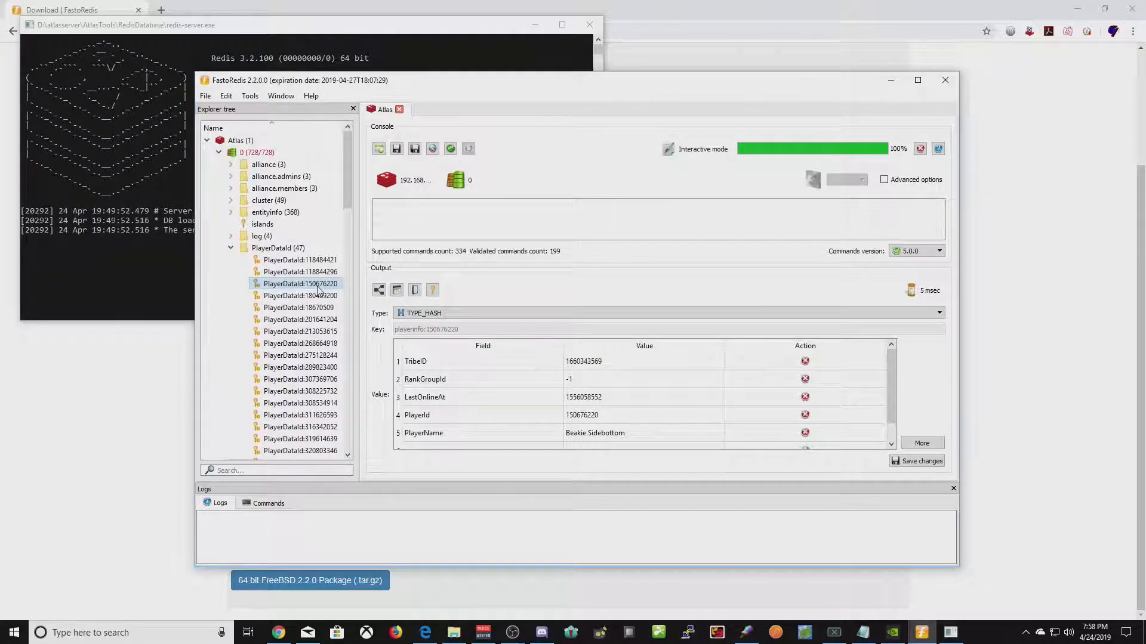
pyautogui.doubleClick(284, 285)
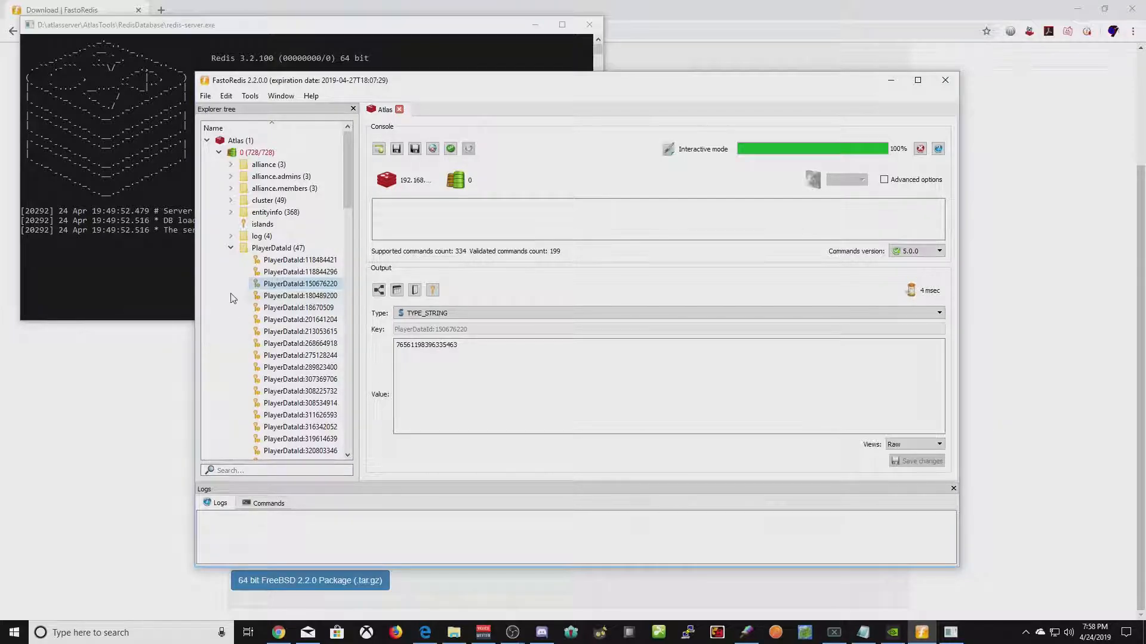
pyautogui.click(230, 247)
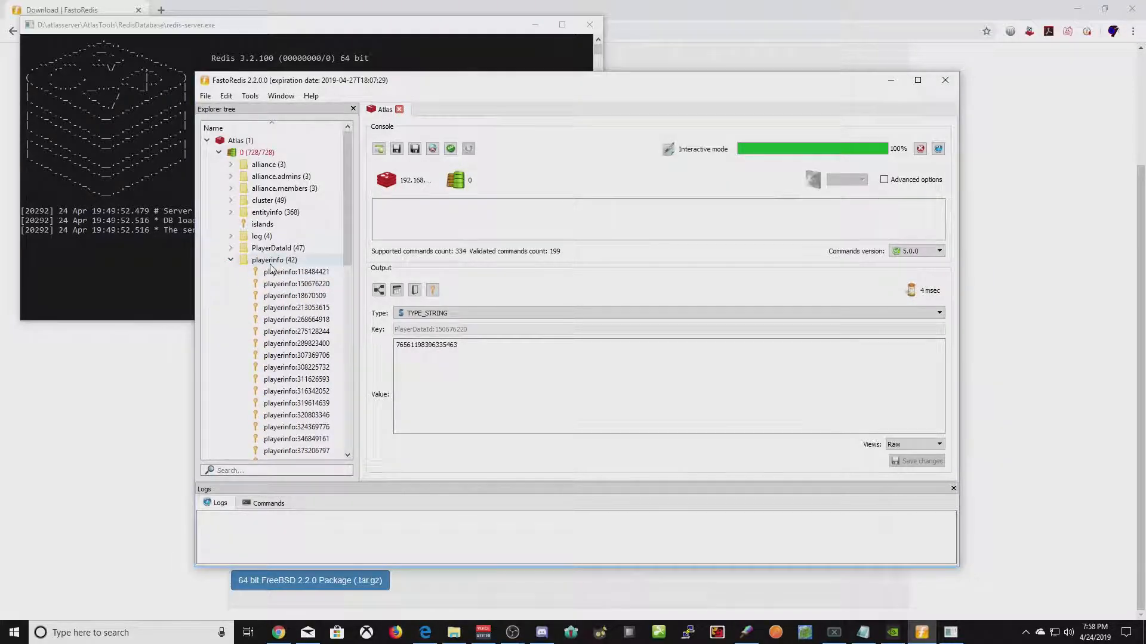
pyautogui.click(230, 259)
# - Expand playerserverinfo, widen the key tree, and open the player's hash (LogLineId 5418, CurrentServerId 262150)
pyautogui.click(230, 272)
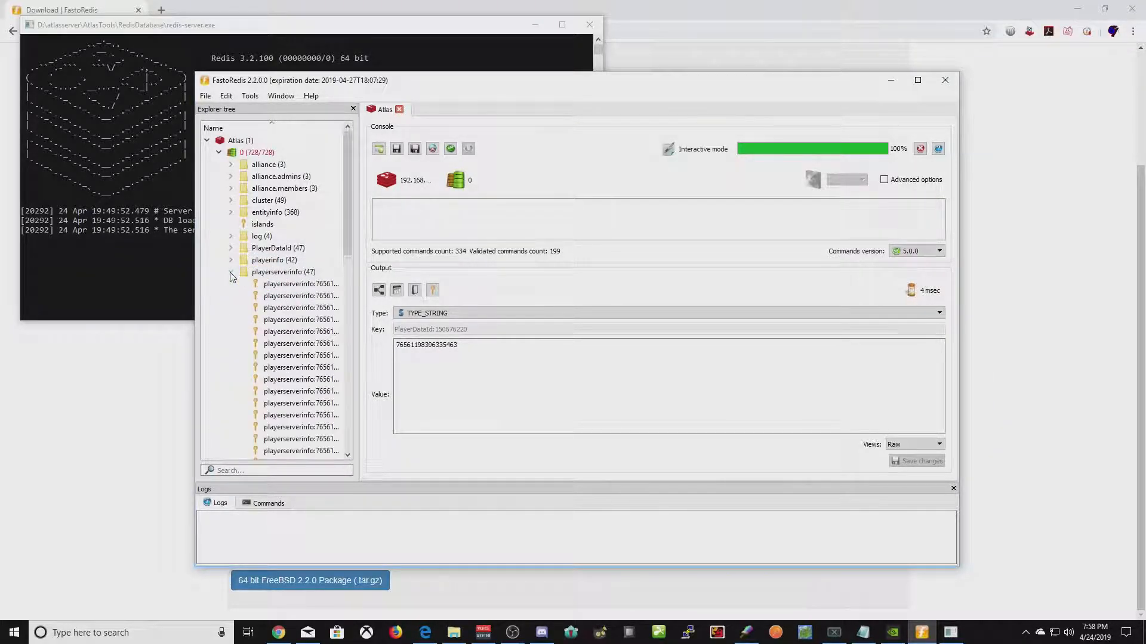
pyautogui.moveTo(357, 343); pyautogui.dragTo(436, 343)
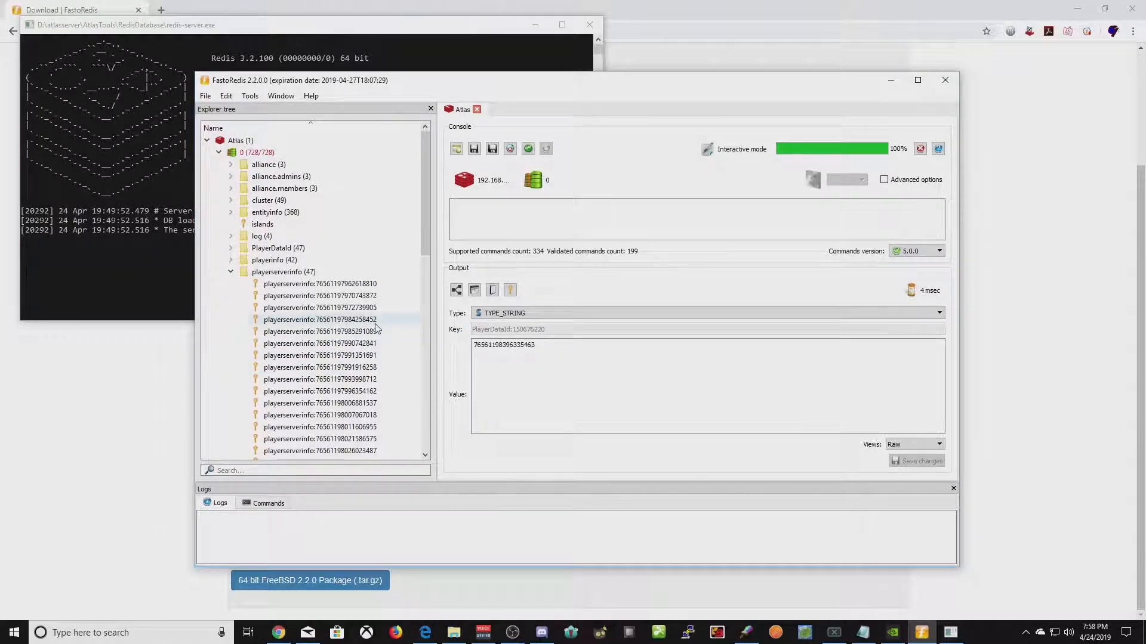
pyautogui.scroll(-3, 358, 358)
pyautogui.scroll(-6, 358, 371)
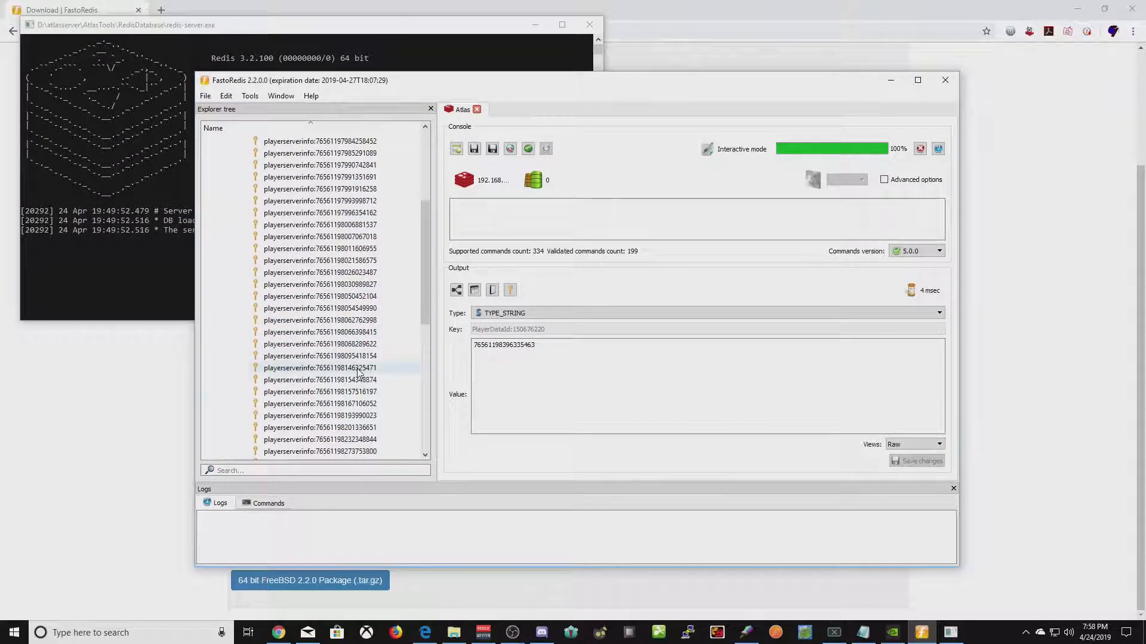
pyautogui.click(337, 415)
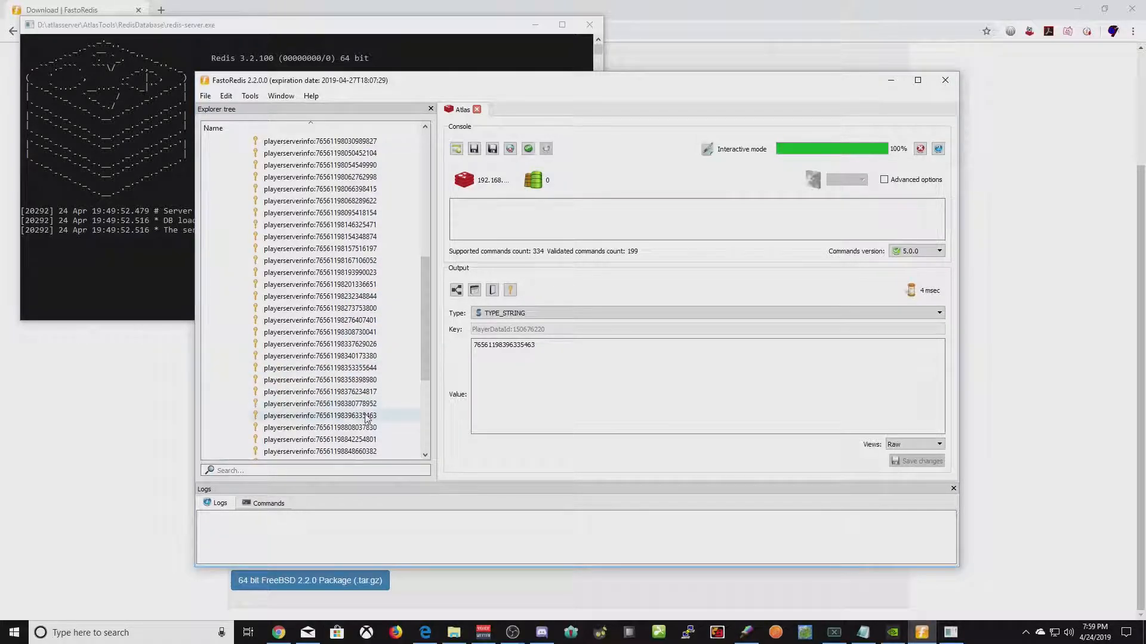
pyautogui.doubleClick(280, 416)
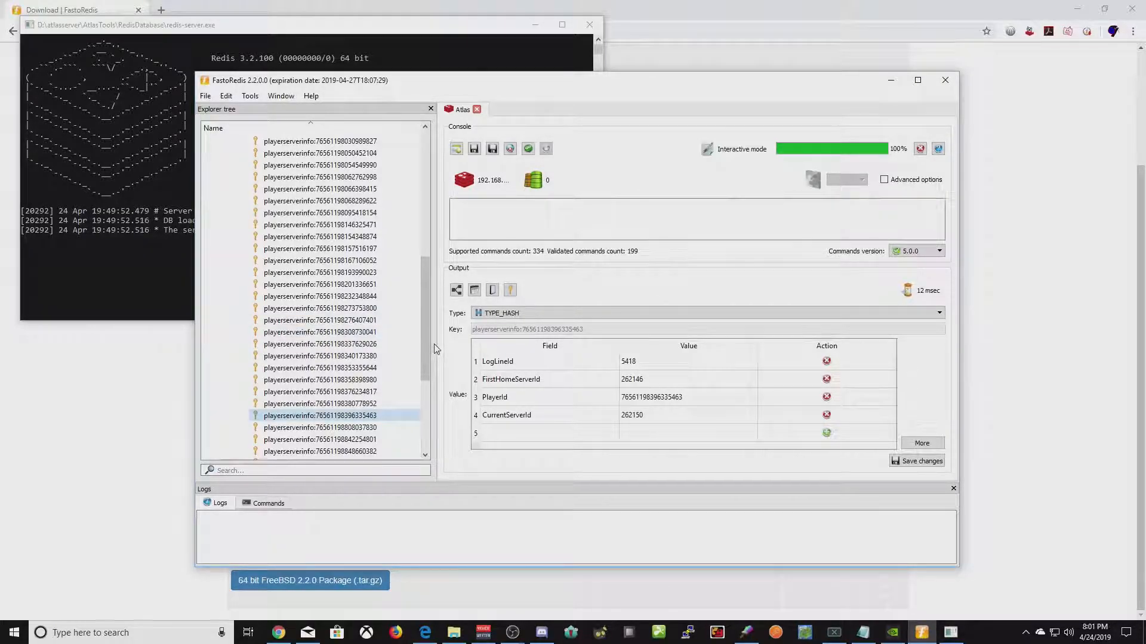
pyautogui.moveTo(420, 342); pyautogui.dragTo(431, 215)
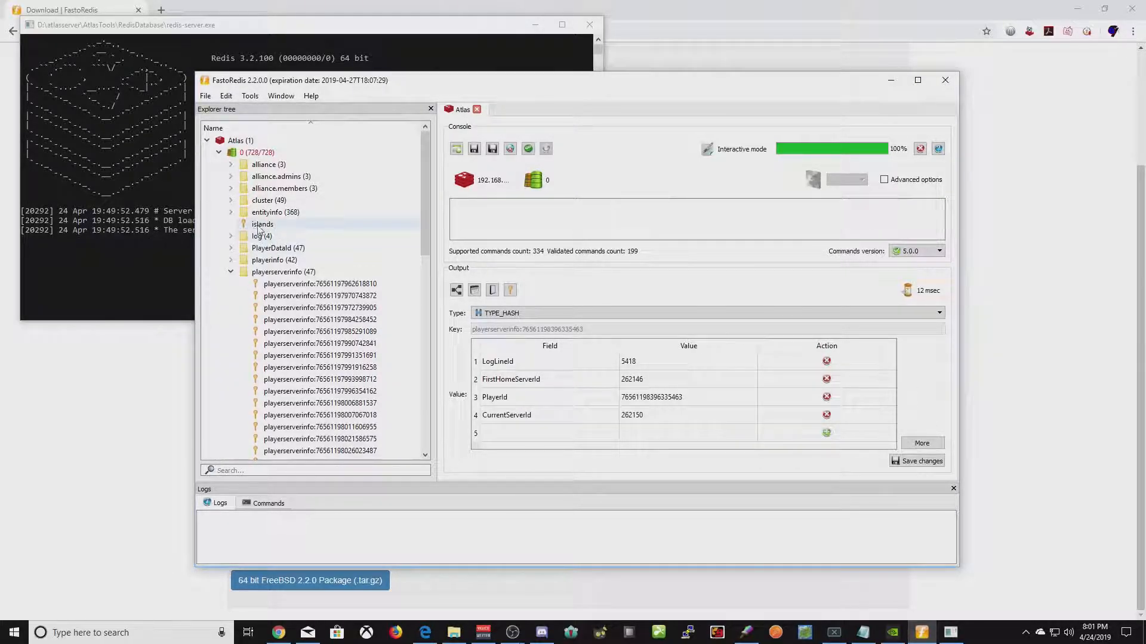
pyautogui.click(231, 272)
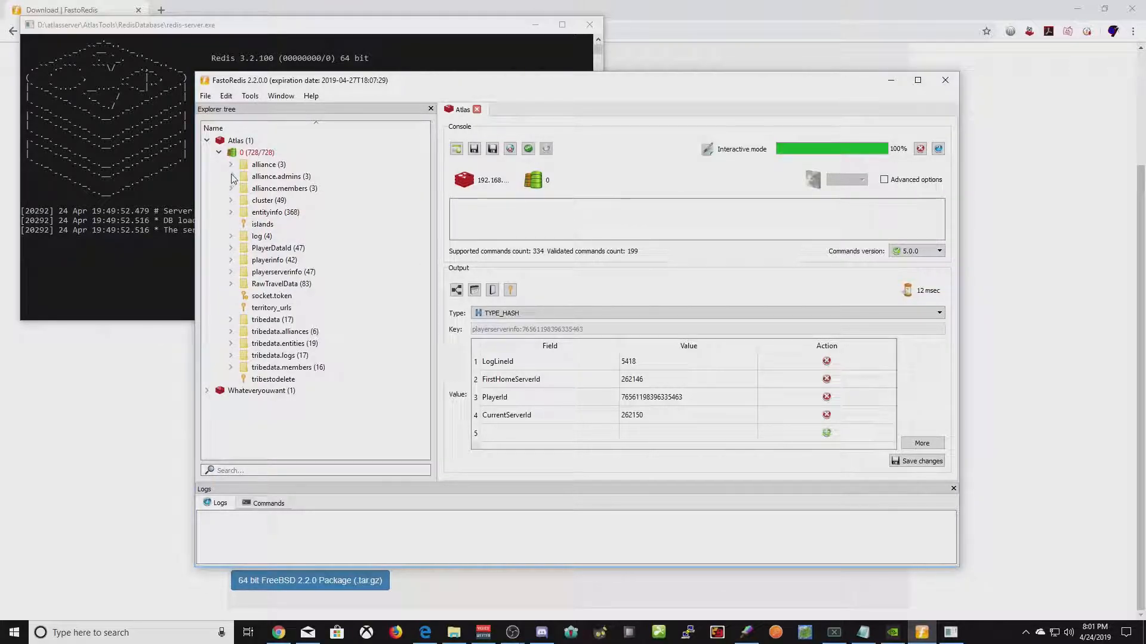
pyautogui.click(230, 201)
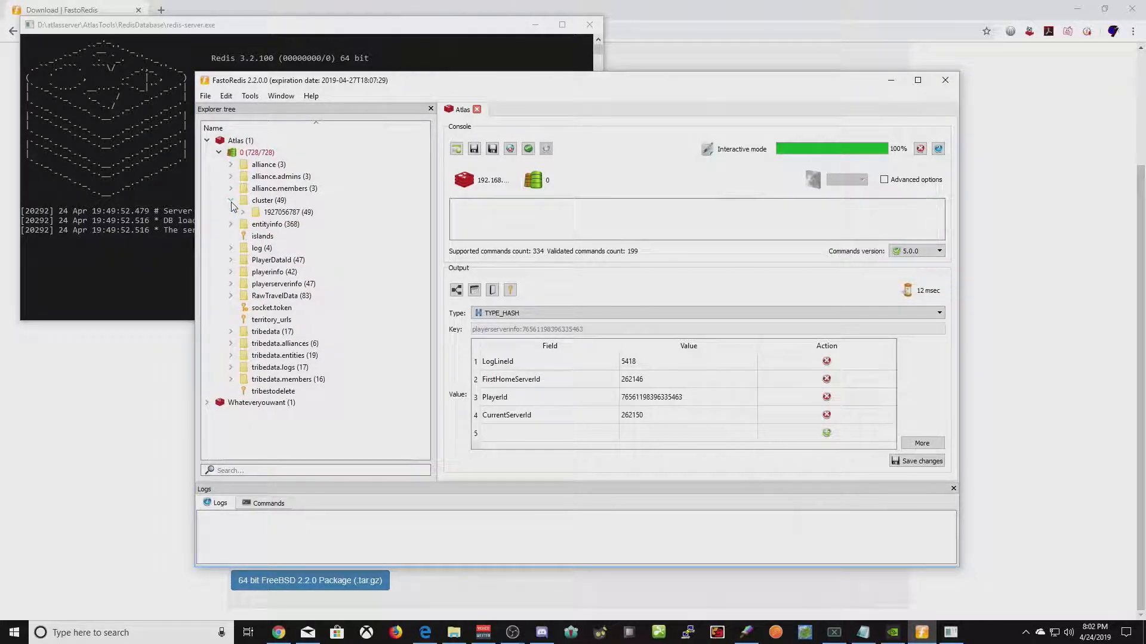
pyautogui.doubleClick(269, 212)
pyautogui.click(317, 284)
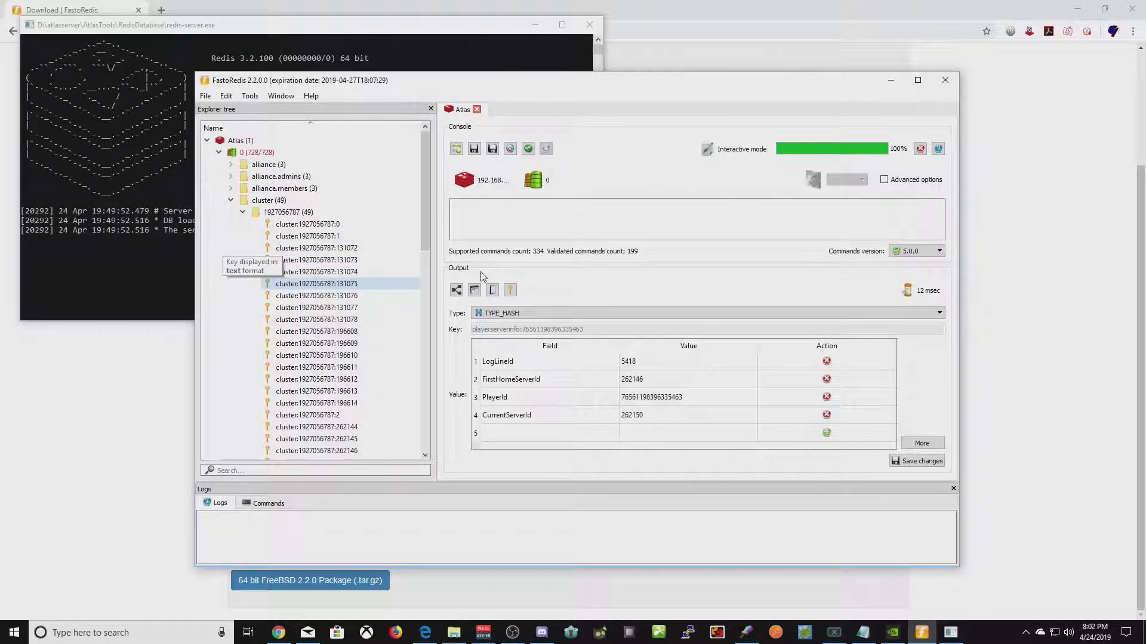
# - Close FastoRedis and launch Keylord, minimizing the browser that covers it
pyautogui.click(944, 80)
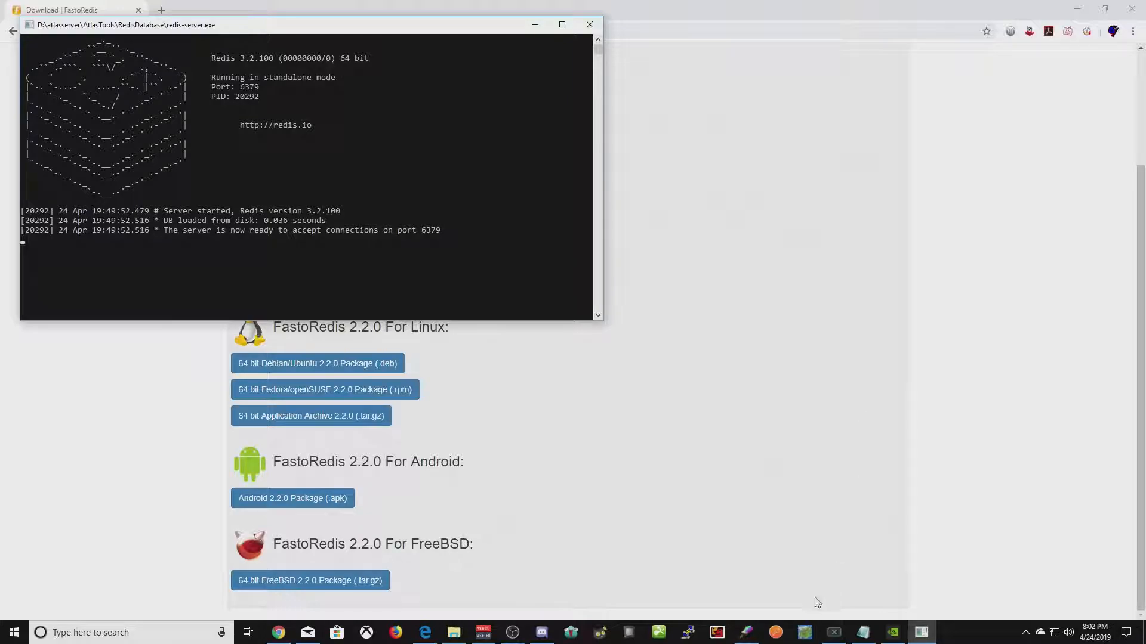
pyautogui.click(776, 633)
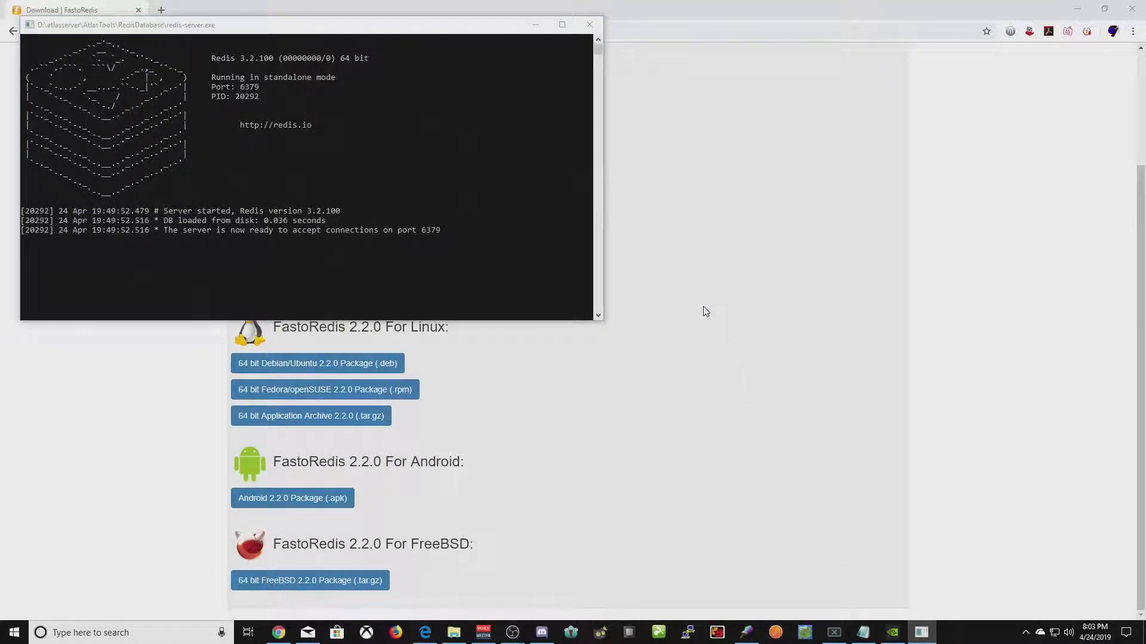
pyautogui.click(751, 308)
pyautogui.scroll(3, 693, 263)
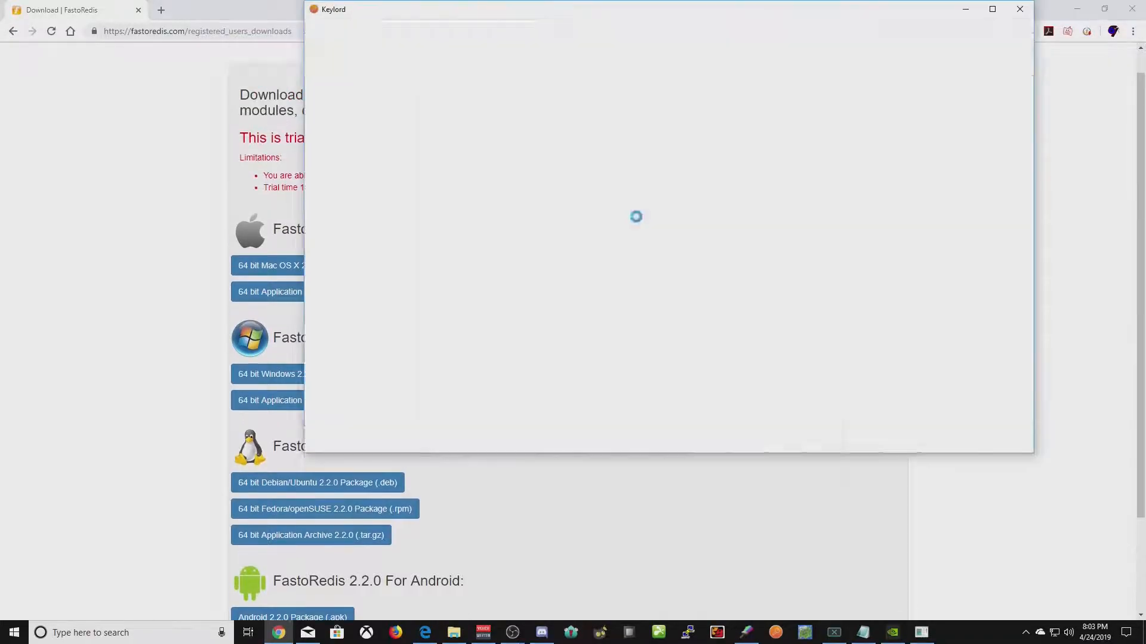
pyautogui.click(134, 324)
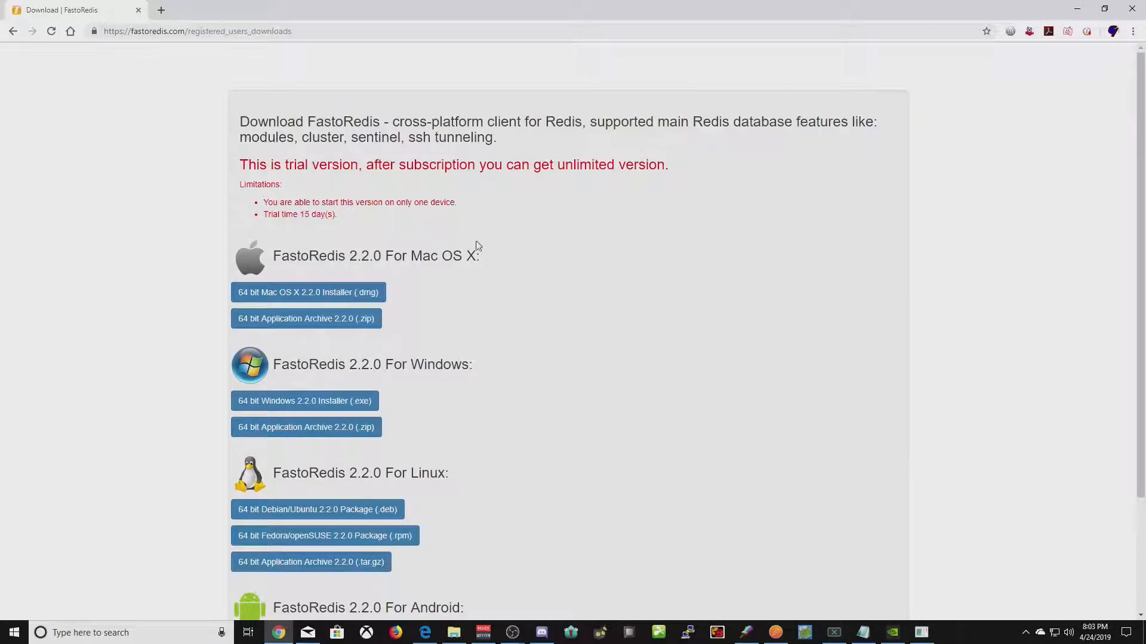
pyautogui.click(1077, 9)
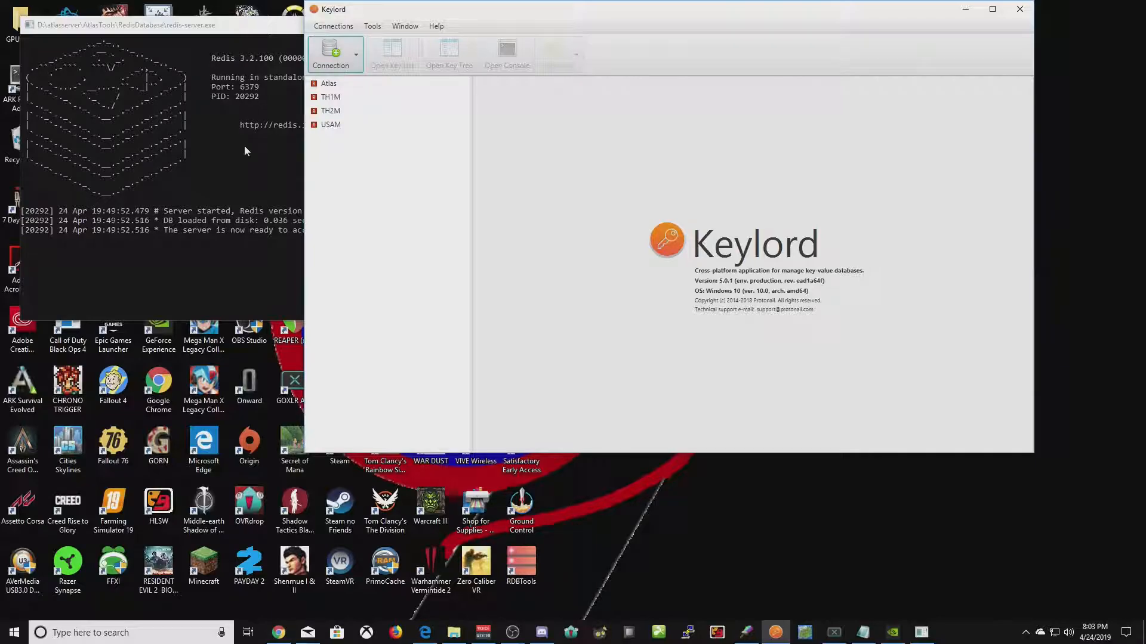
pyautogui.click(390, 300)
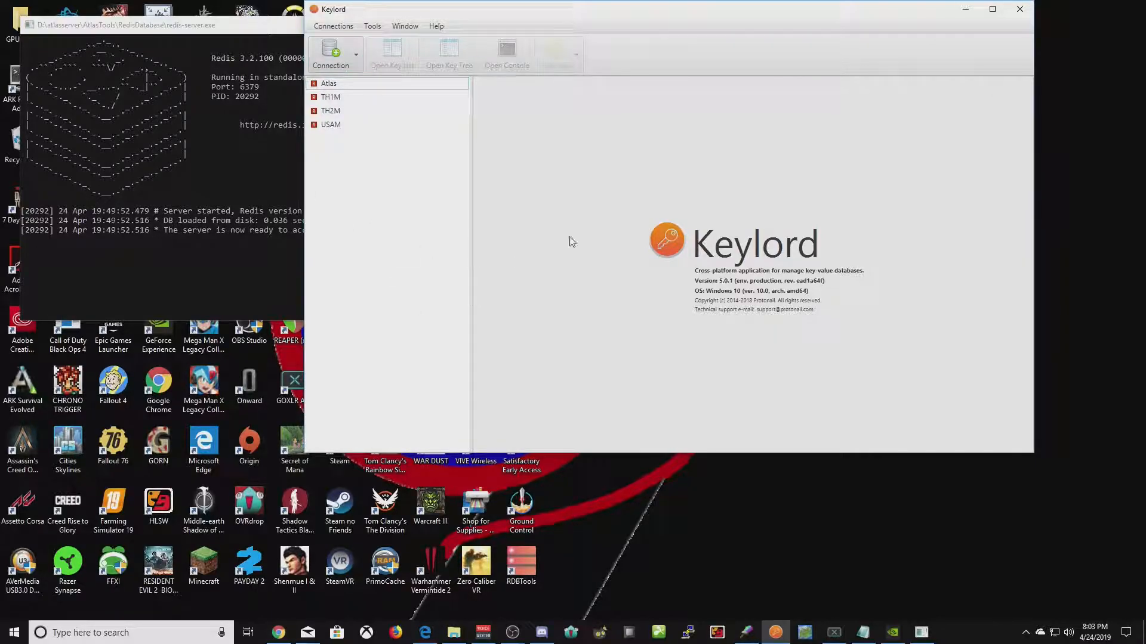
pyautogui.doubleClick(327, 84)
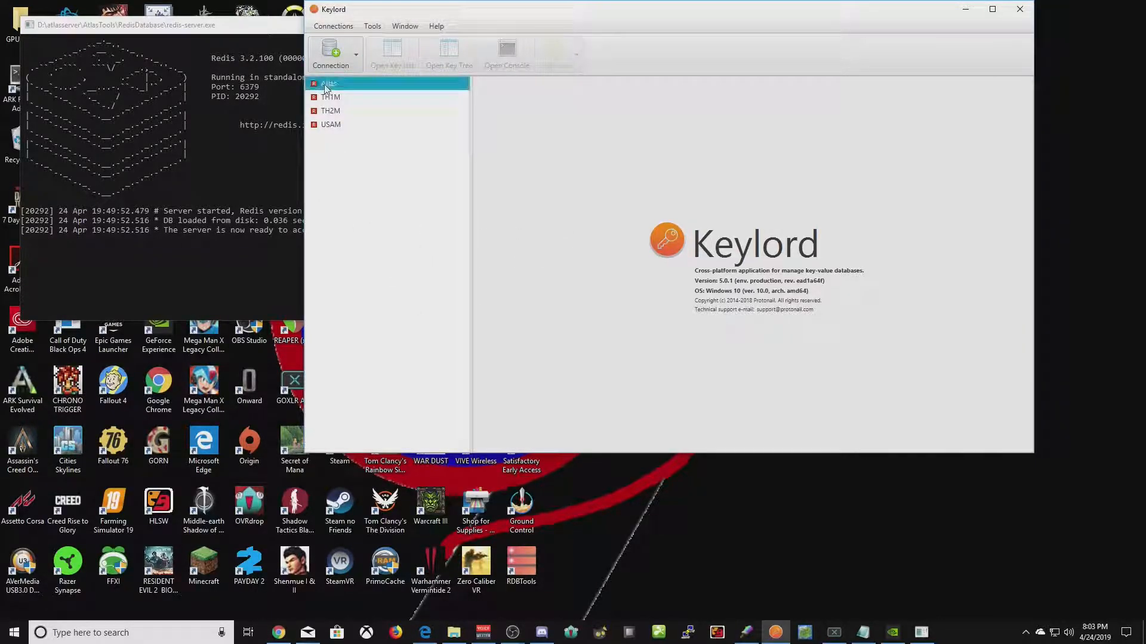
pyautogui.scroll(-10, 597, 167)
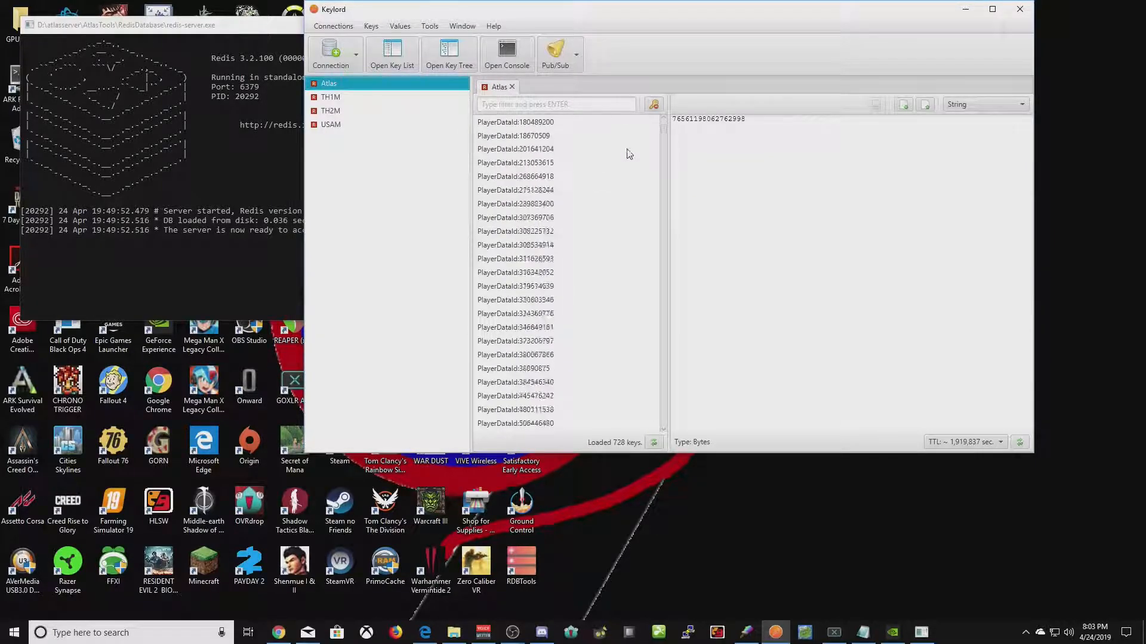
pyautogui.moveTo(665, 139); pyautogui.dragTo(664, 124)
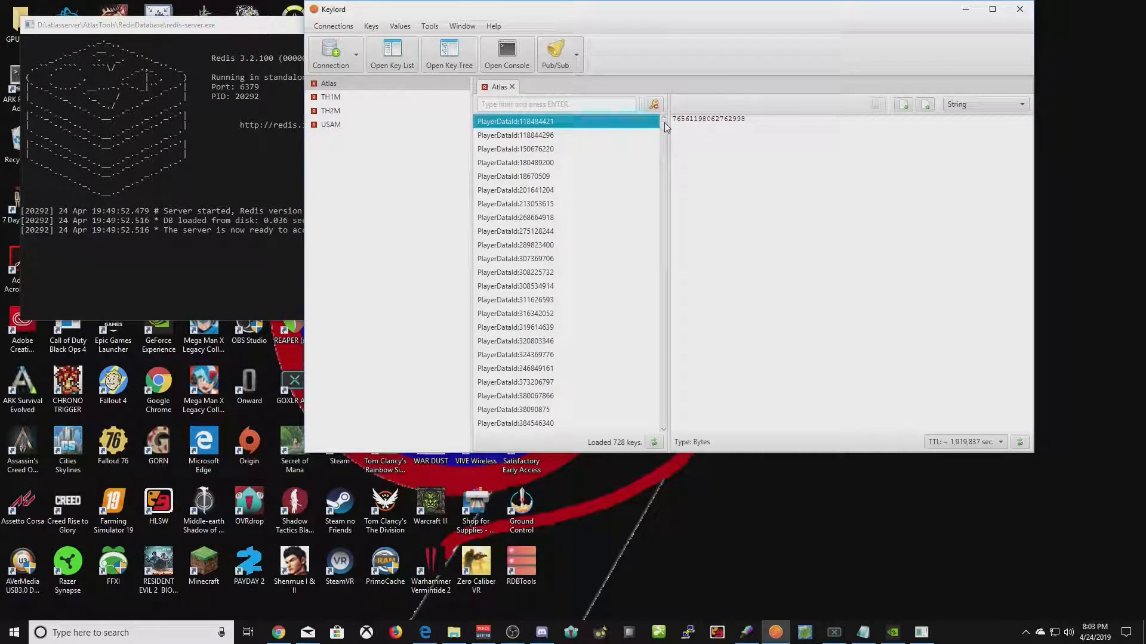
pyautogui.scroll(-10, 603, 146)
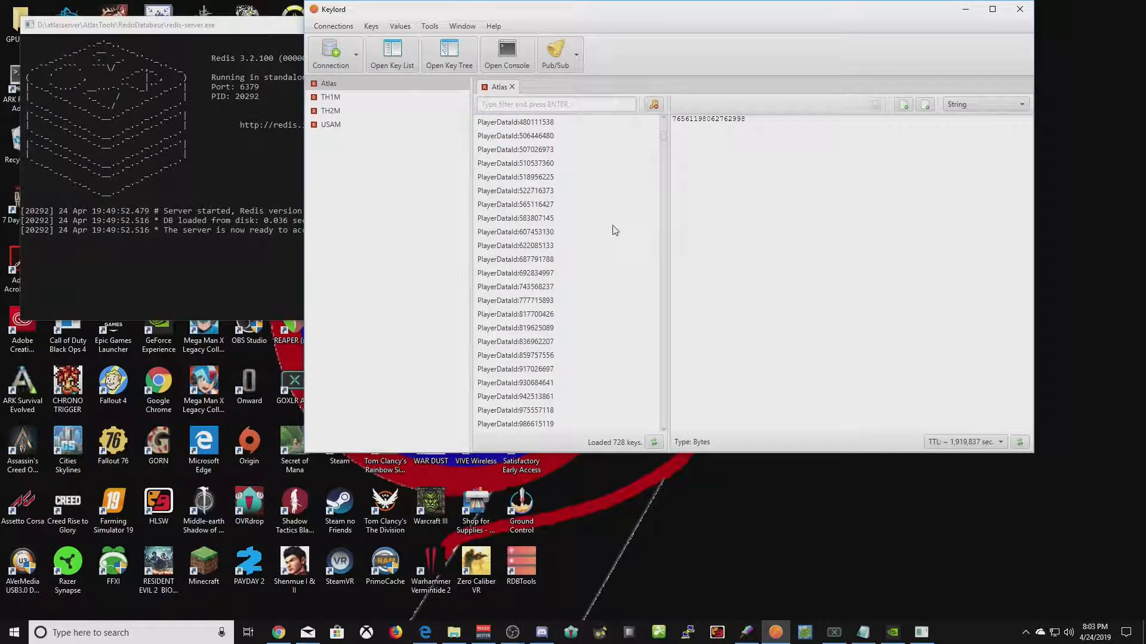
pyautogui.scroll(-15, 665, 171)
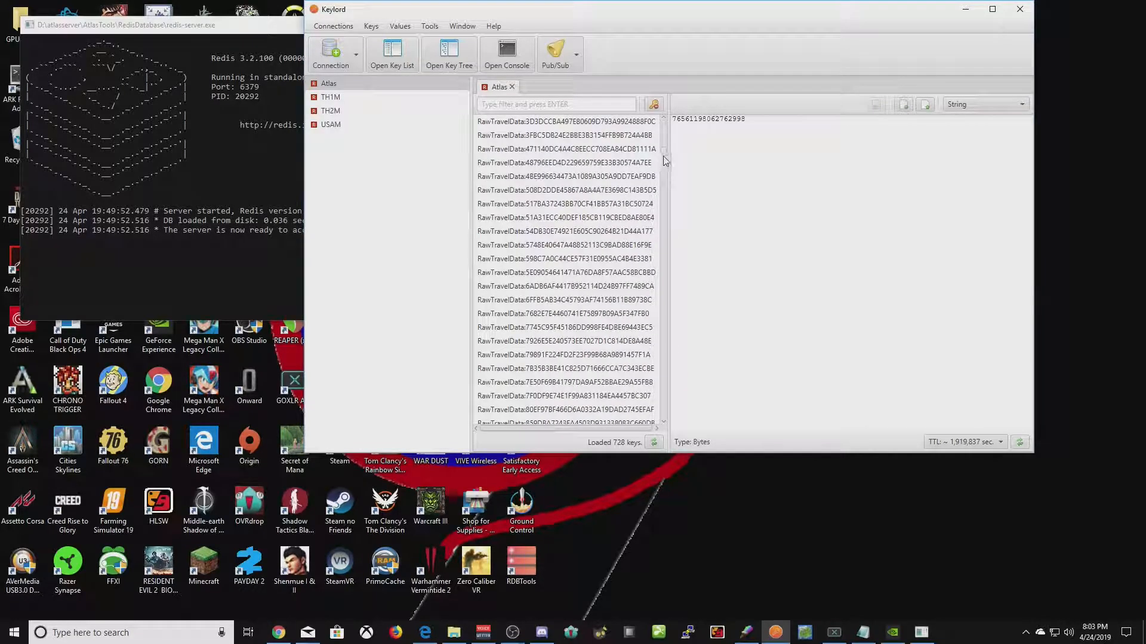
pyautogui.scroll(-15, 663, 170)
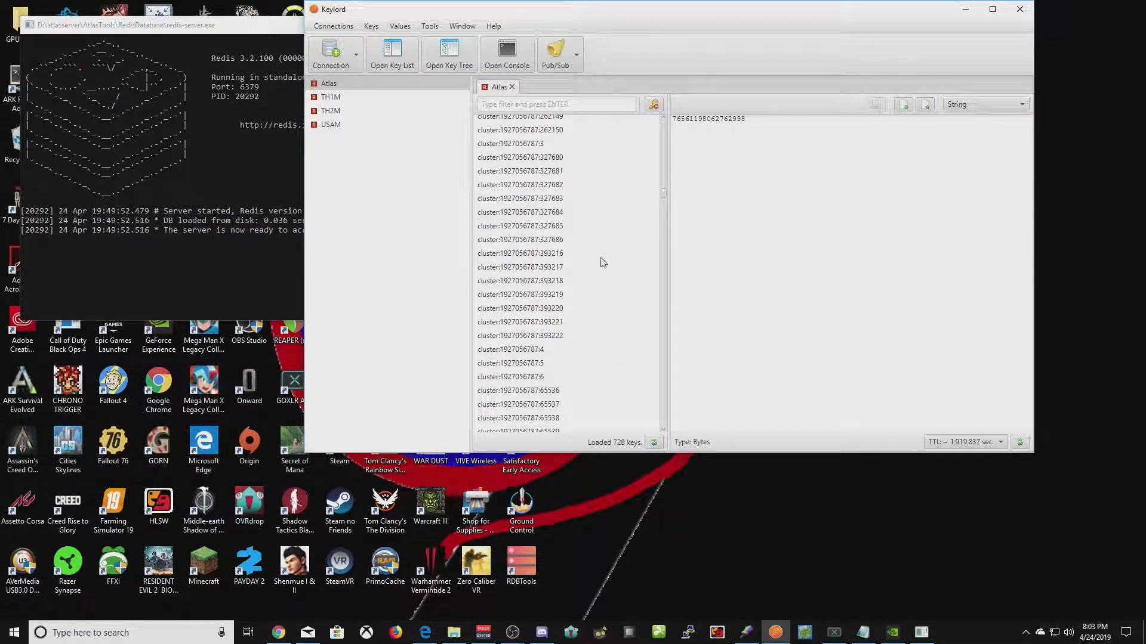
pyautogui.moveTo(662, 193); pyautogui.dragTo(671, 310)
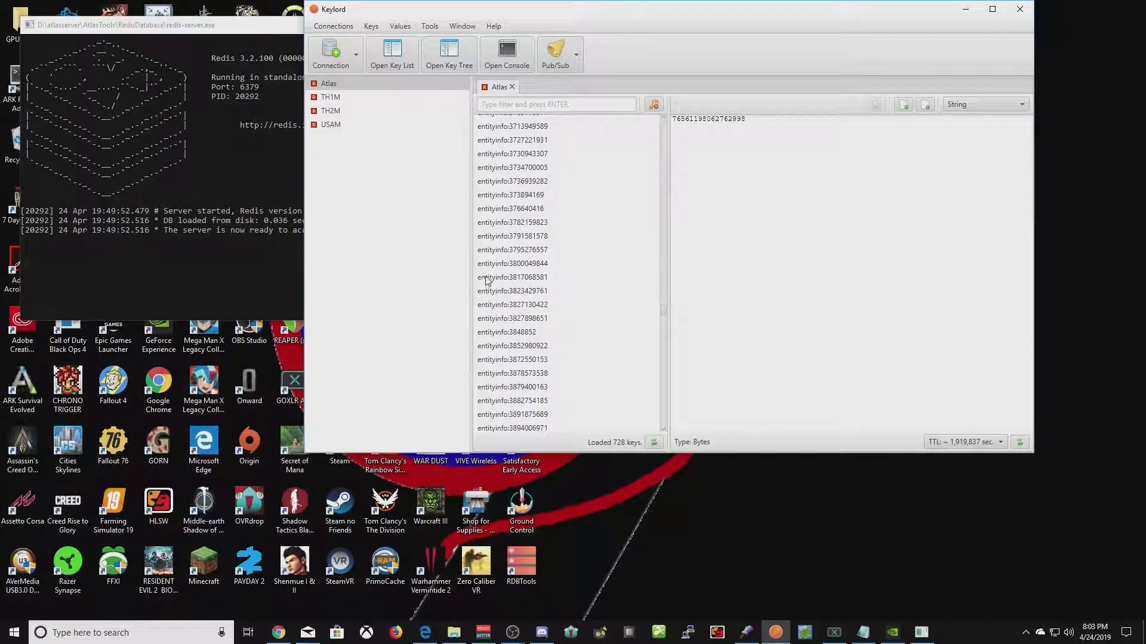
pyautogui.click(503, 268)
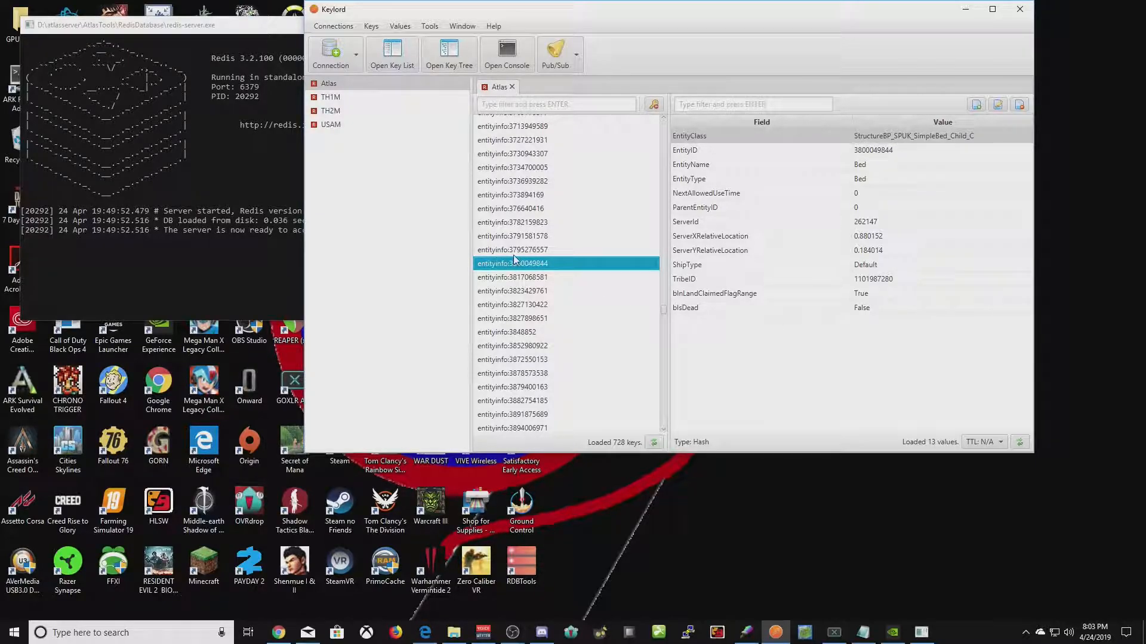
pyautogui.doubleClick(910, 150)
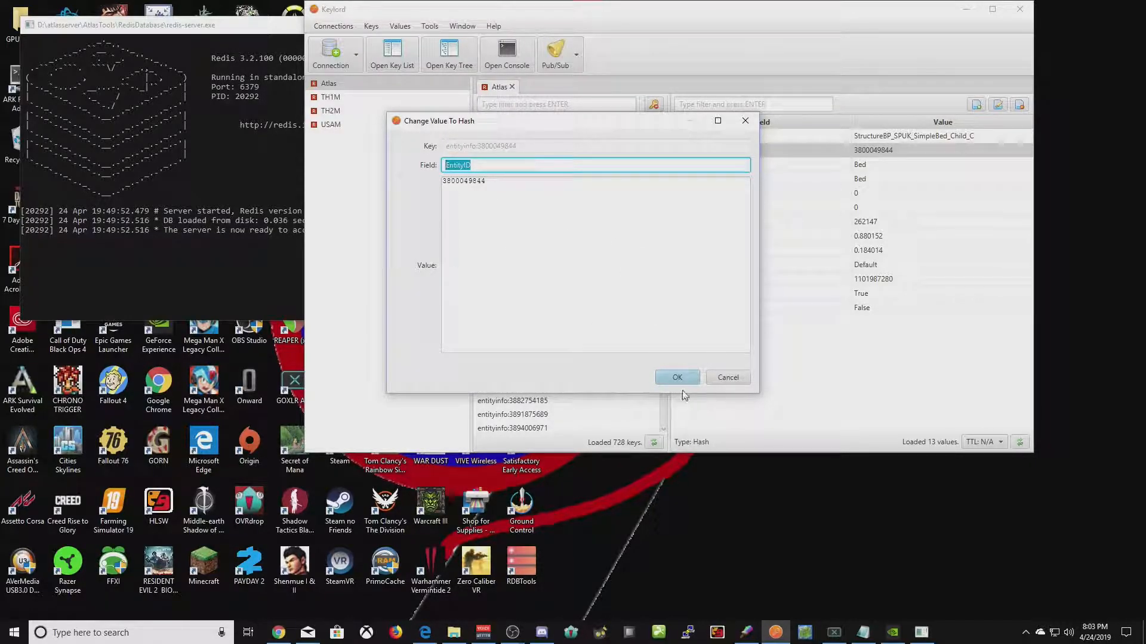
pyautogui.click(728, 378)
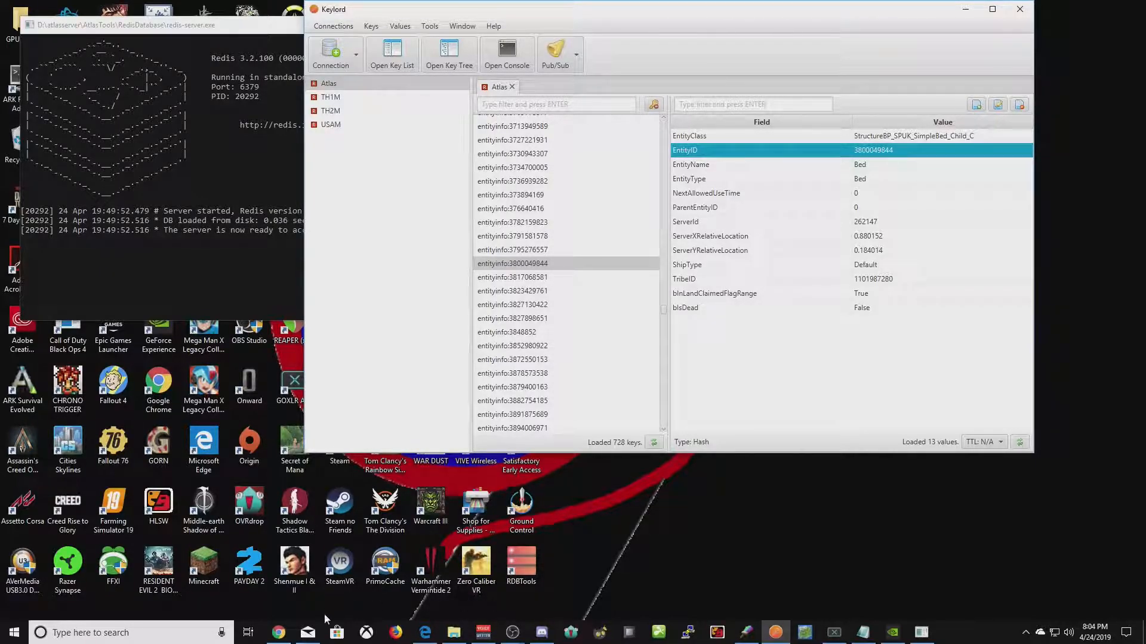
pyautogui.click(962, 11)
pyautogui.click(816, 59)
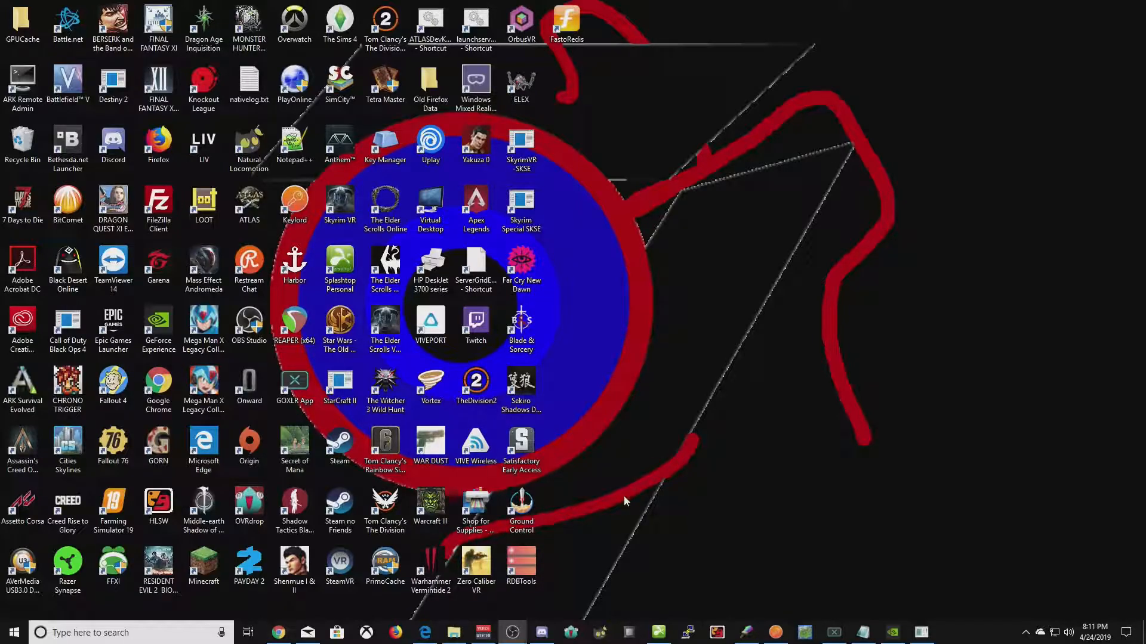
# - In Chrome, return to the 'windows 10 1809 ssh server' results and open the 4sysops OpenSSH article
pyautogui.click(278, 632)
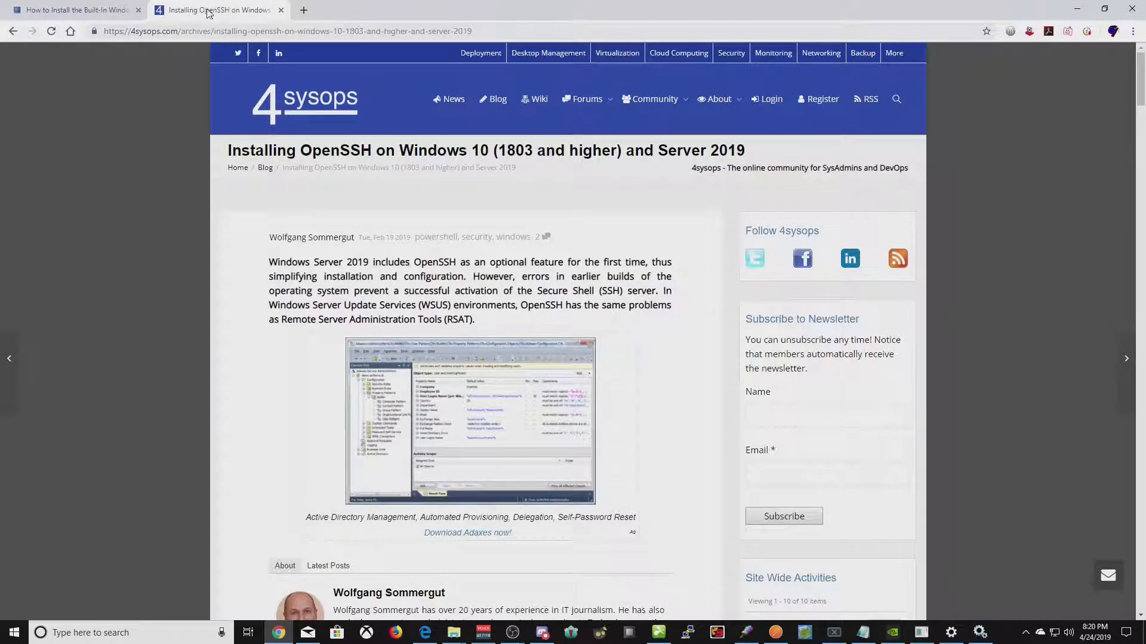
pyautogui.click(197, 32)
pyautogui.click(13, 31)
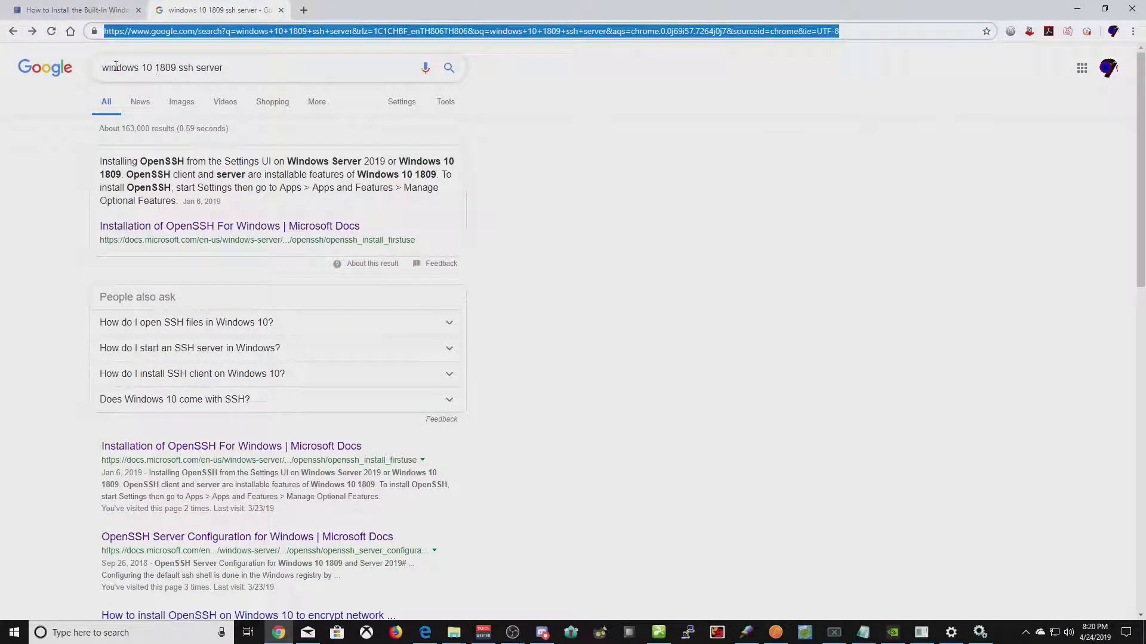
pyautogui.scroll(-4, 60, 176)
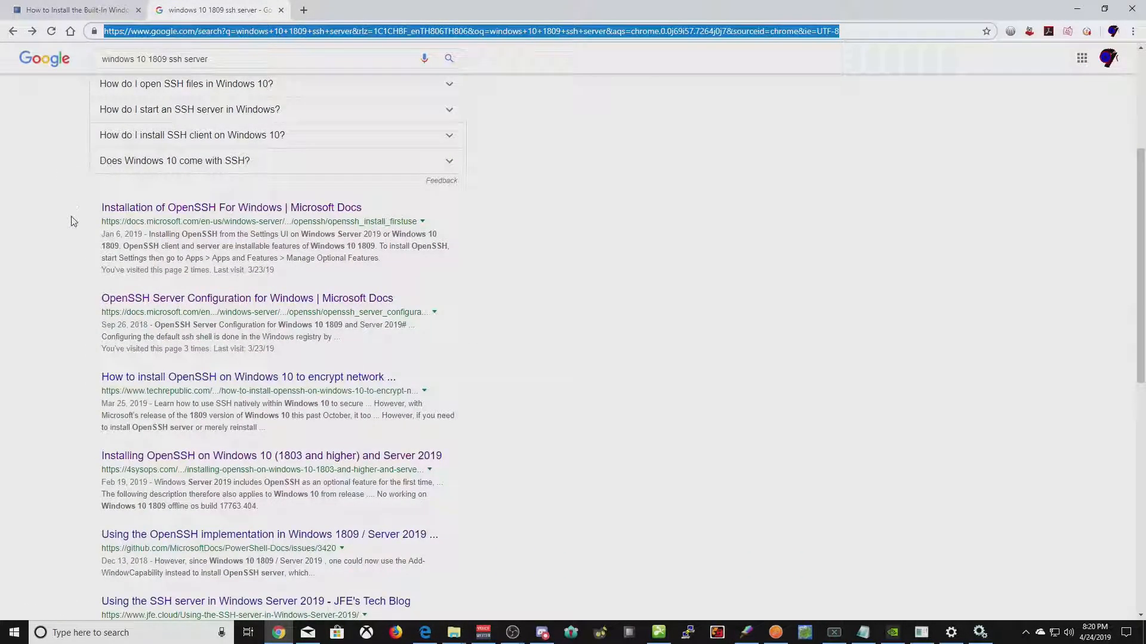
pyautogui.scroll(-2, 70, 223)
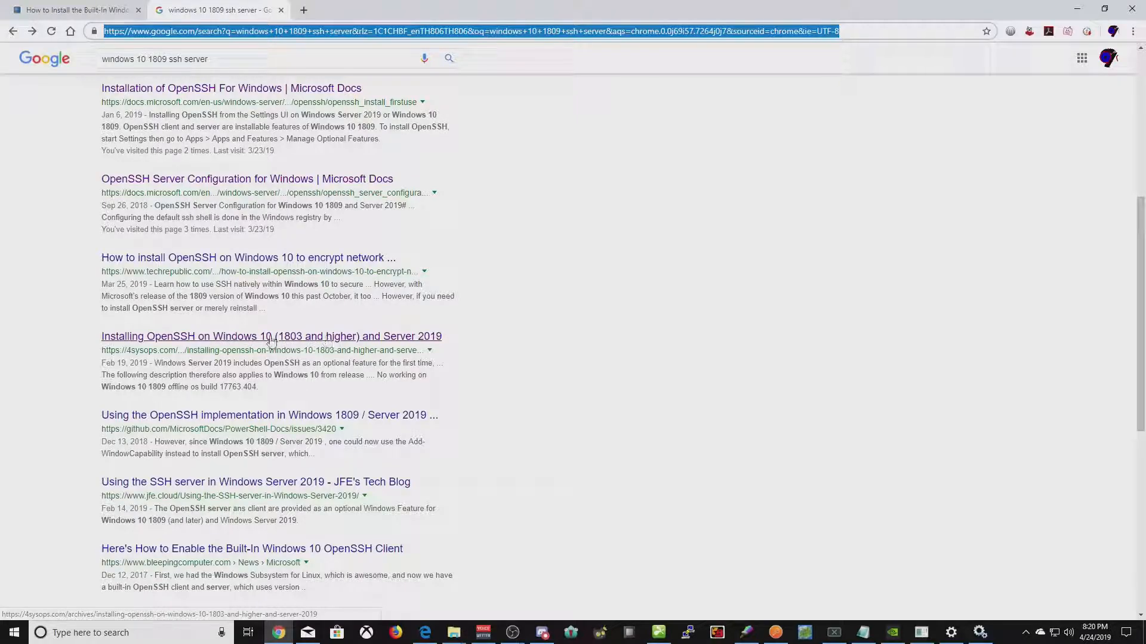
pyautogui.click(300, 340)
# - Scroll the article to its Settings-app OpenSSH Server installation steps, then open the Start menu
pyautogui.scroll(-10, 256, 295)
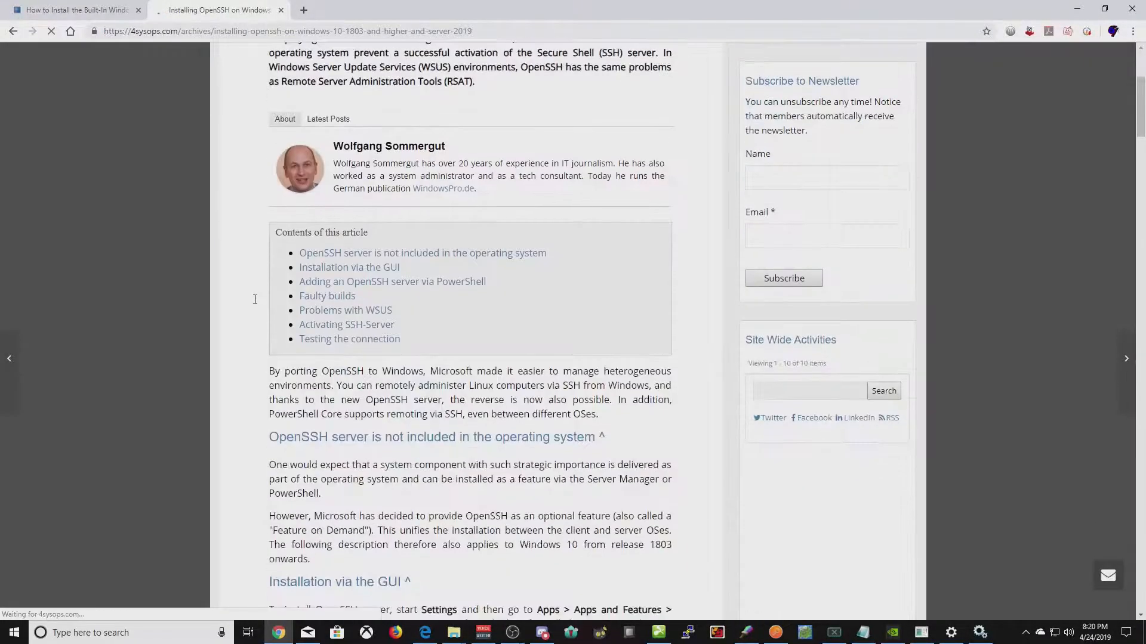
pyautogui.scroll(2, 259, 306)
pyautogui.scroll(2, 257, 307)
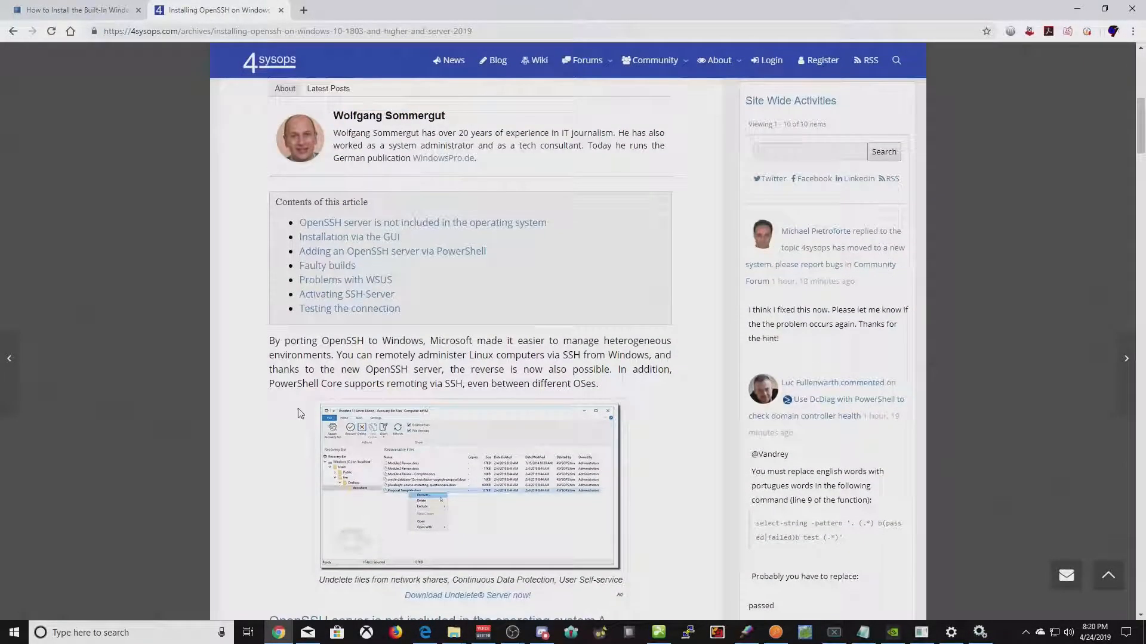
pyautogui.scroll(-2, 276, 475)
pyautogui.scroll(2, 298, 388)
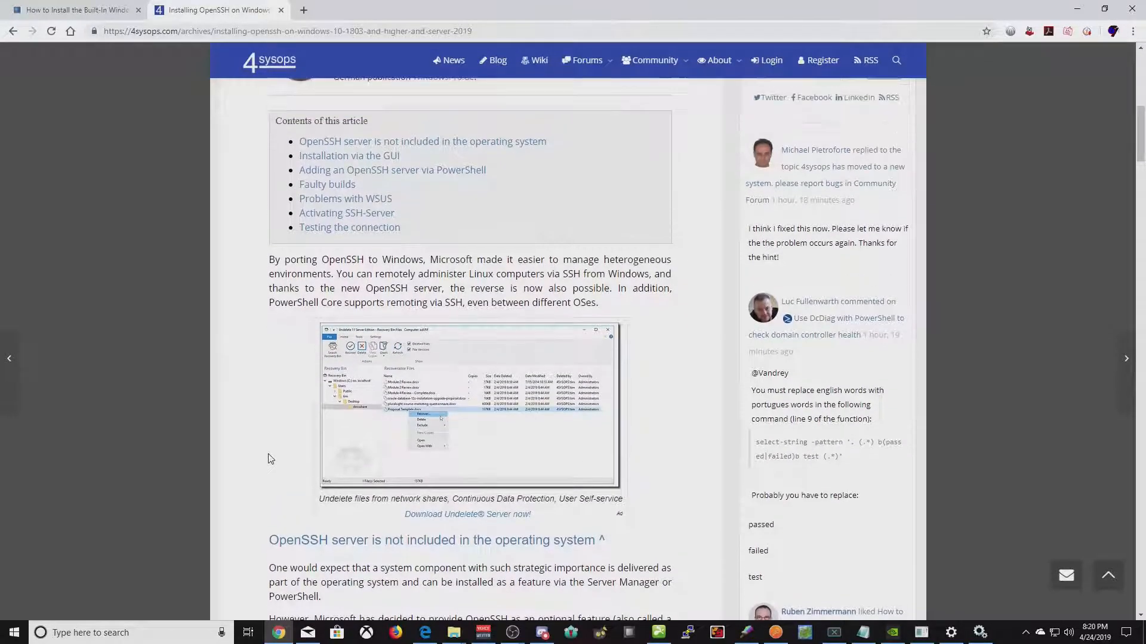
pyautogui.scroll(-3, 273, 319)
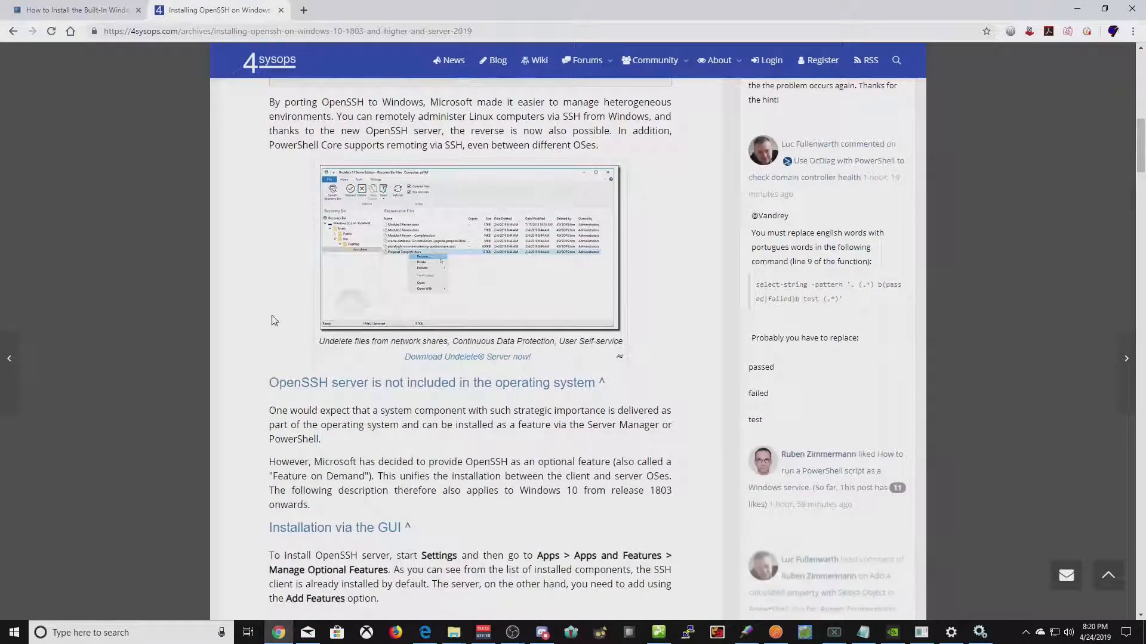
pyautogui.scroll(-2, 270, 312)
pyautogui.scroll(12, 268, 316)
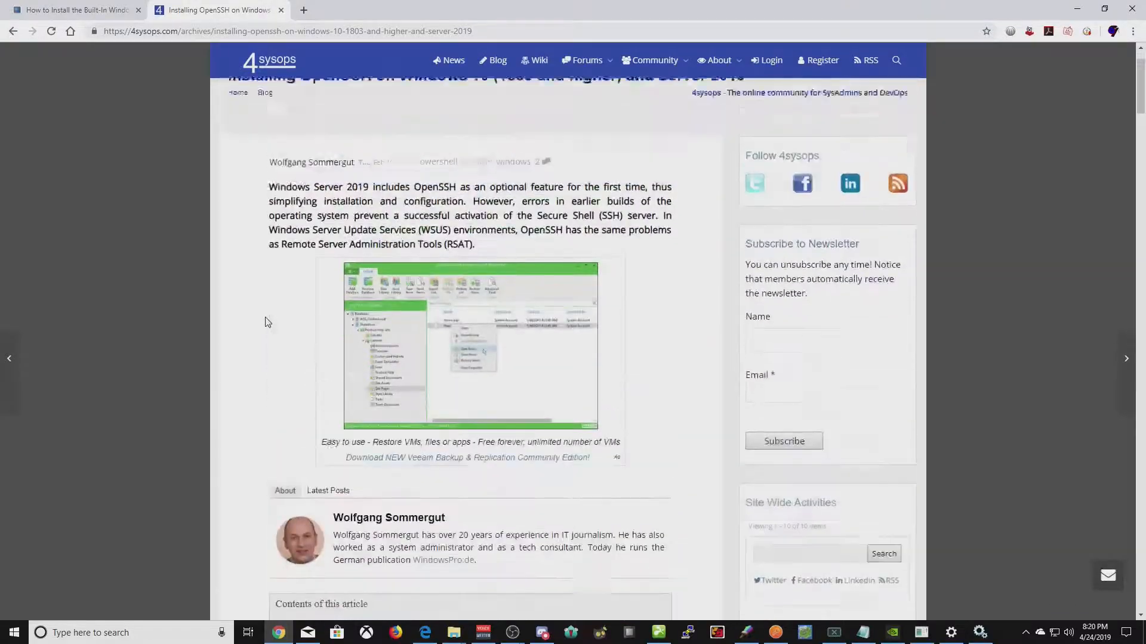
pyautogui.scroll(-8, 266, 319)
pyautogui.scroll(-13, 266, 319)
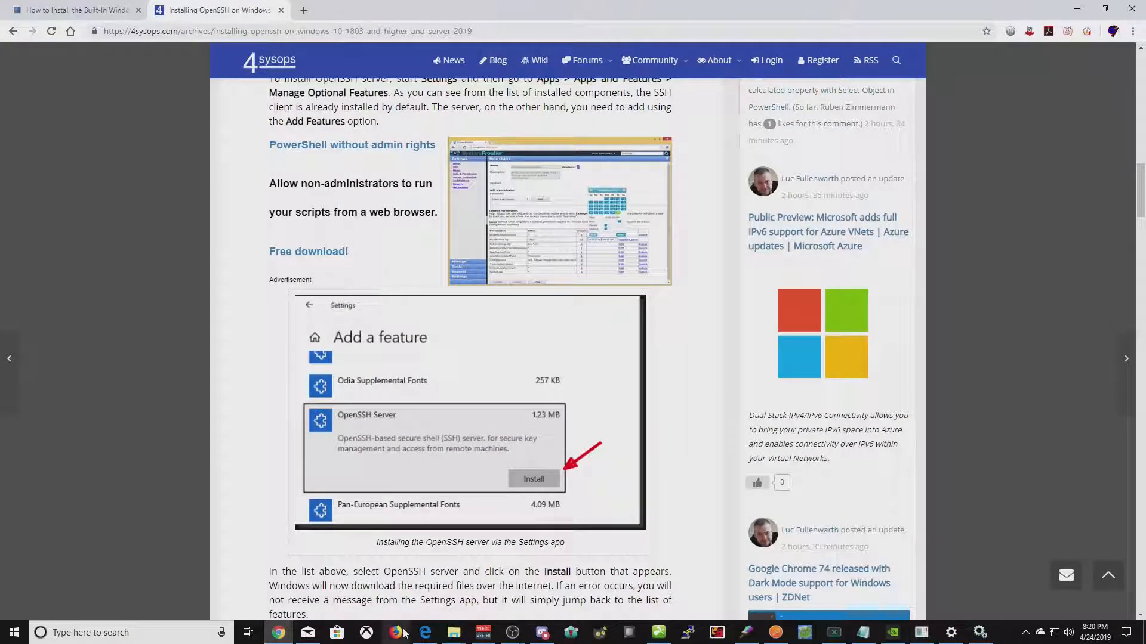
pyautogui.press('super')
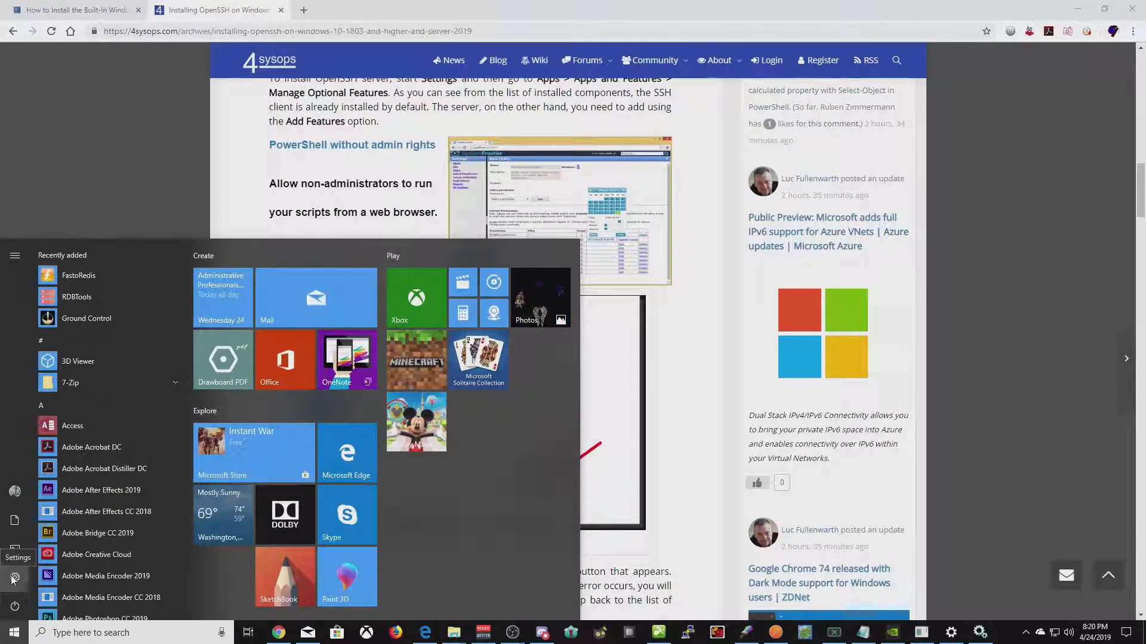
pyautogui.click(13, 579)
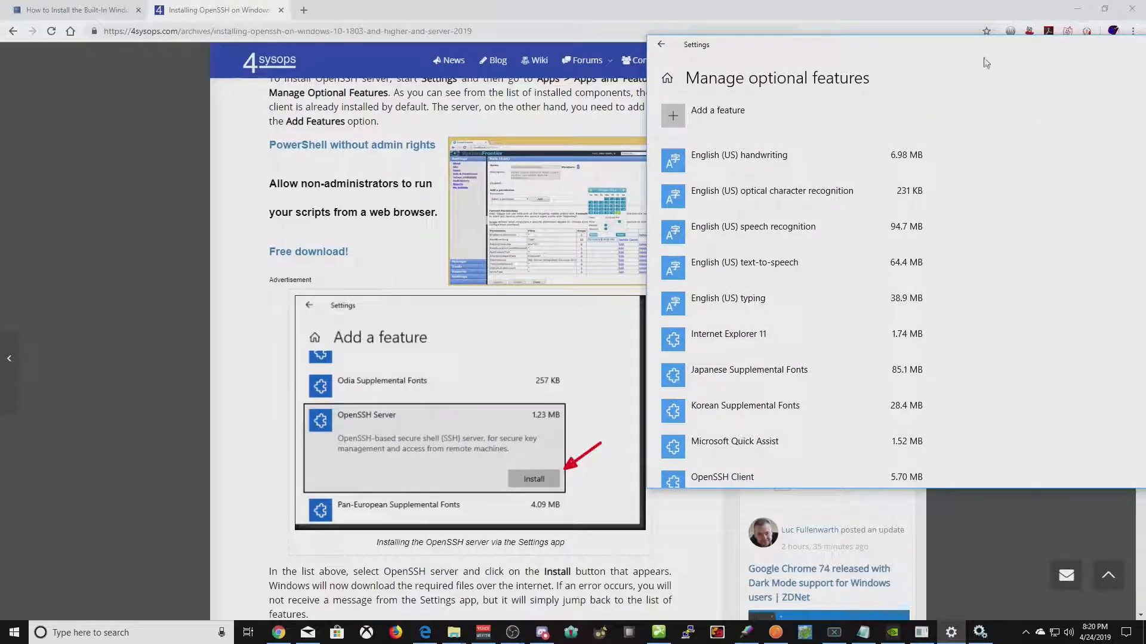
pyautogui.click(917, 56)
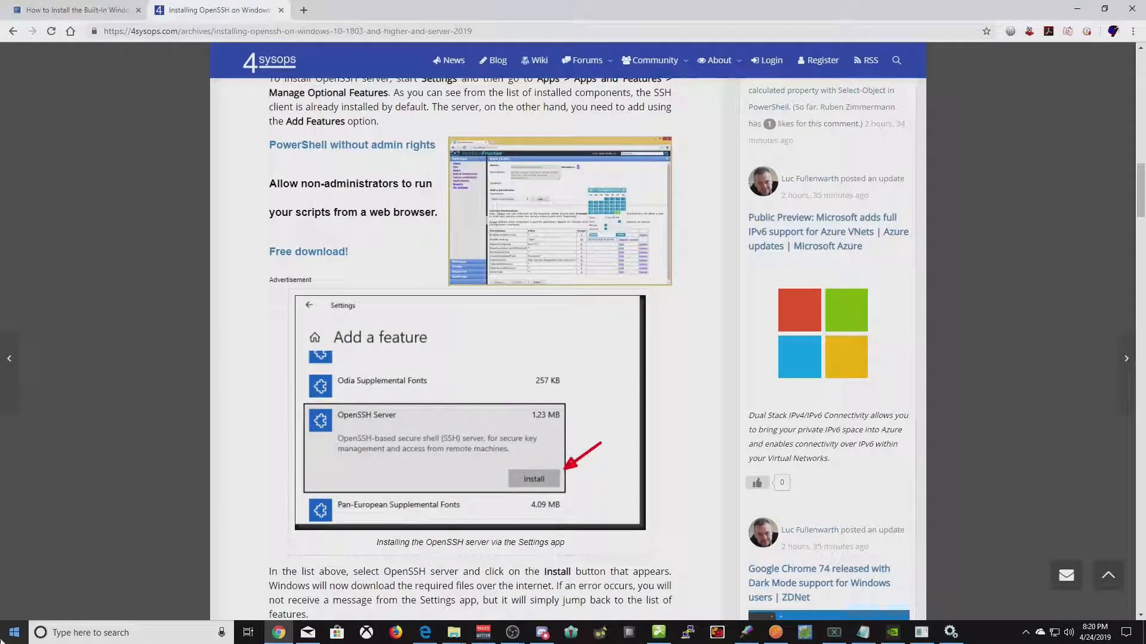
pyautogui.click(950, 639)
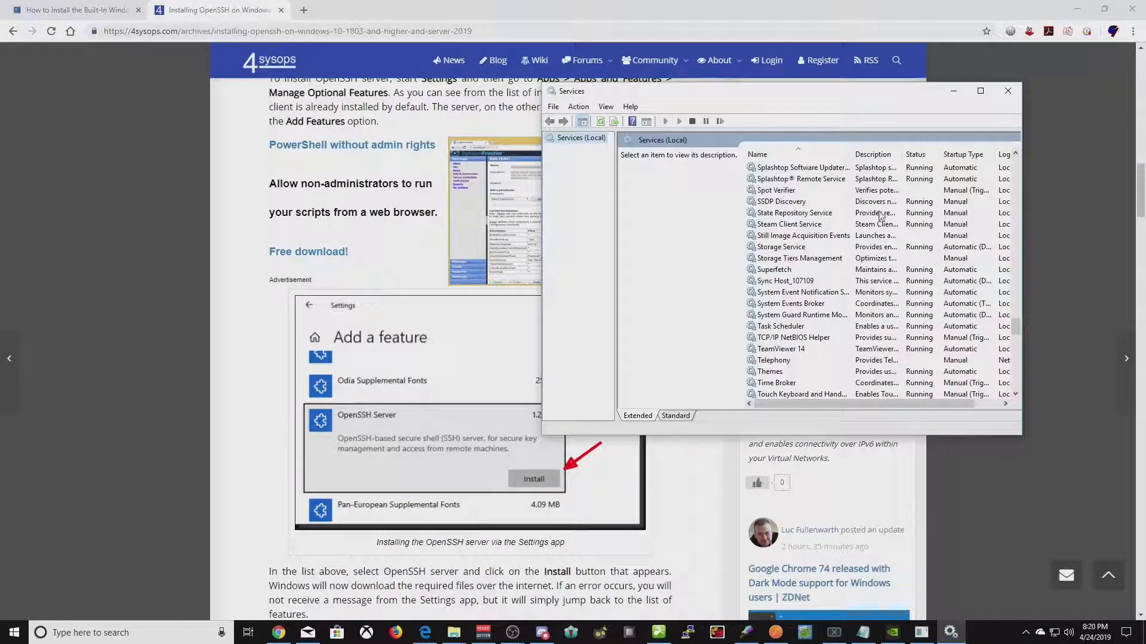
pyautogui.click(1017, 95)
pyautogui.click(13, 634)
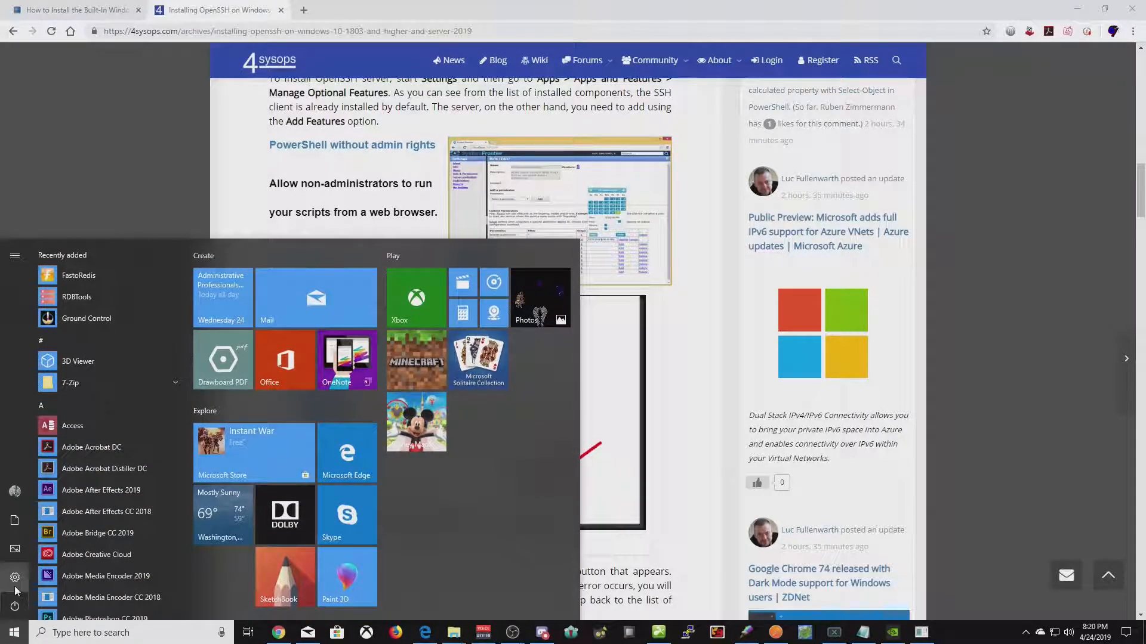
pyautogui.click(14, 584)
pyautogui.write('manage op')
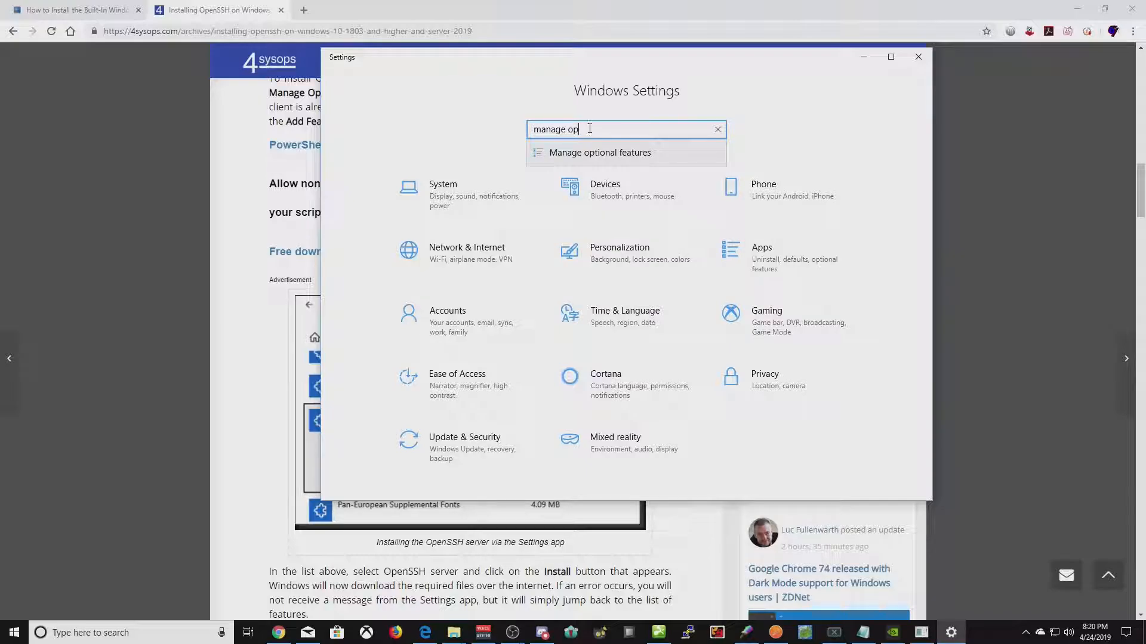
pyautogui.click(573, 153)
pyautogui.scroll(-3, 352, 197)
pyautogui.scroll(3, 353, 194)
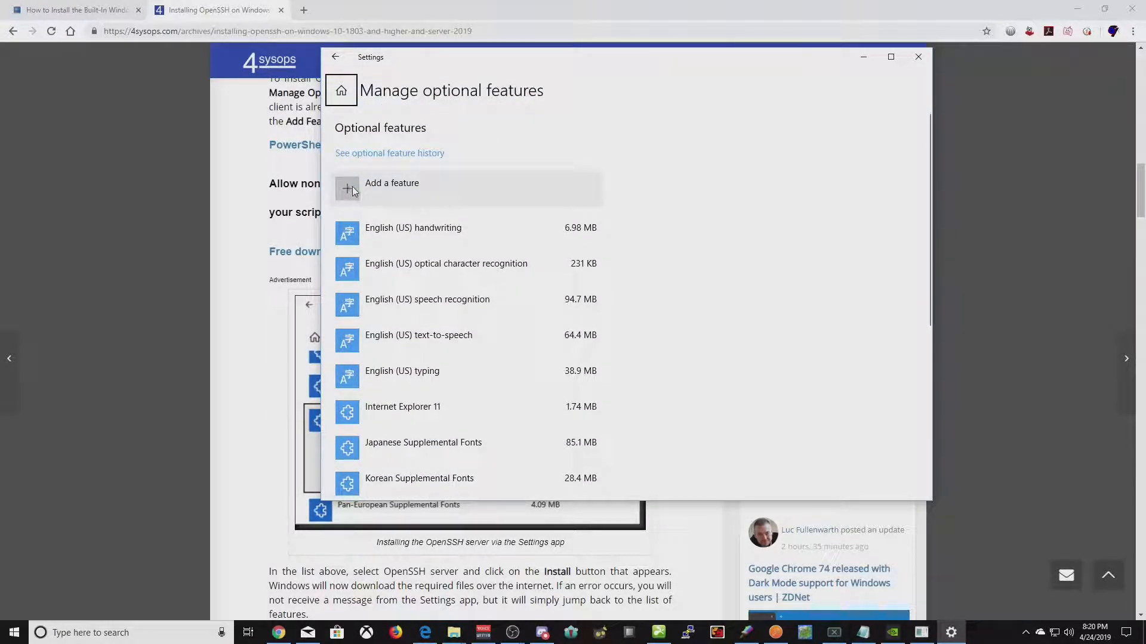
pyautogui.scroll(-3, 857, 217)
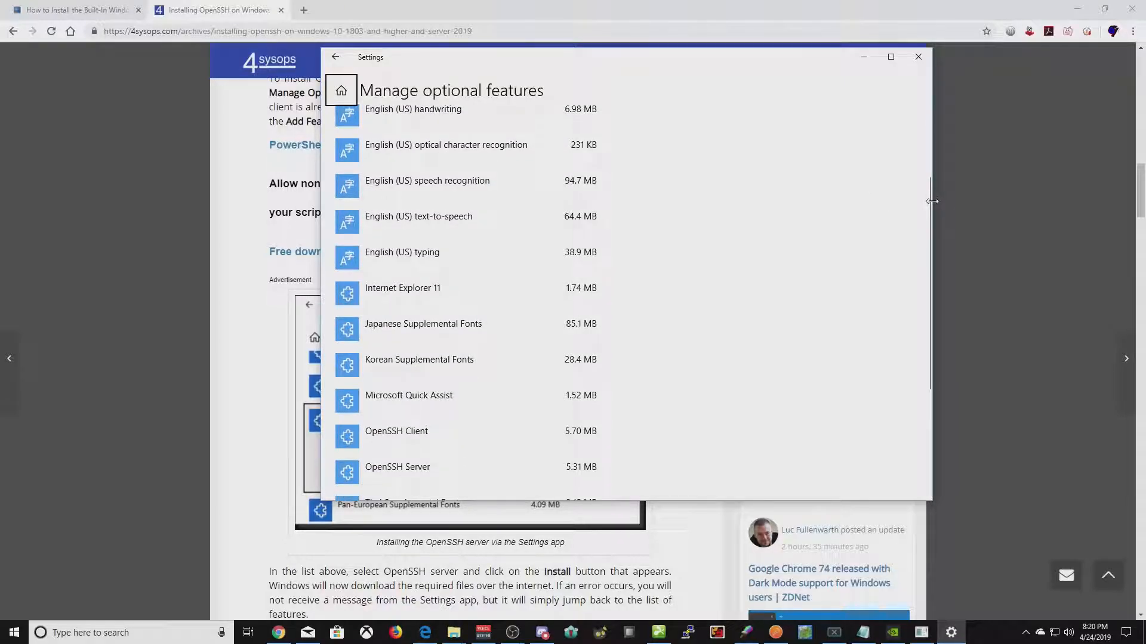
pyautogui.click(436, 474)
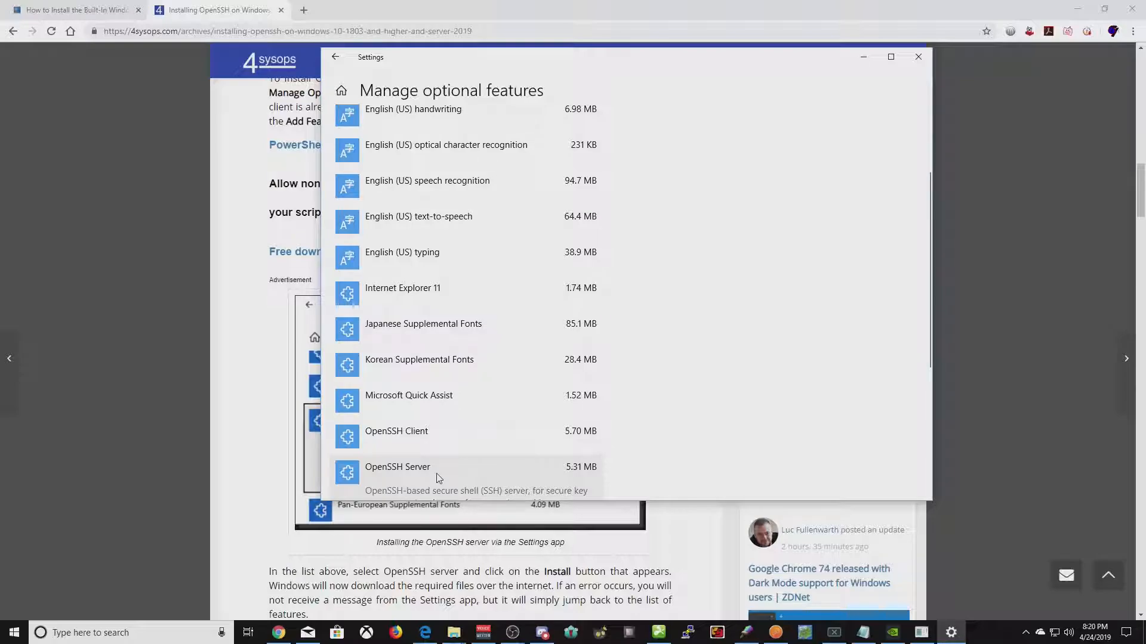
pyautogui.scroll(3, 724, 404)
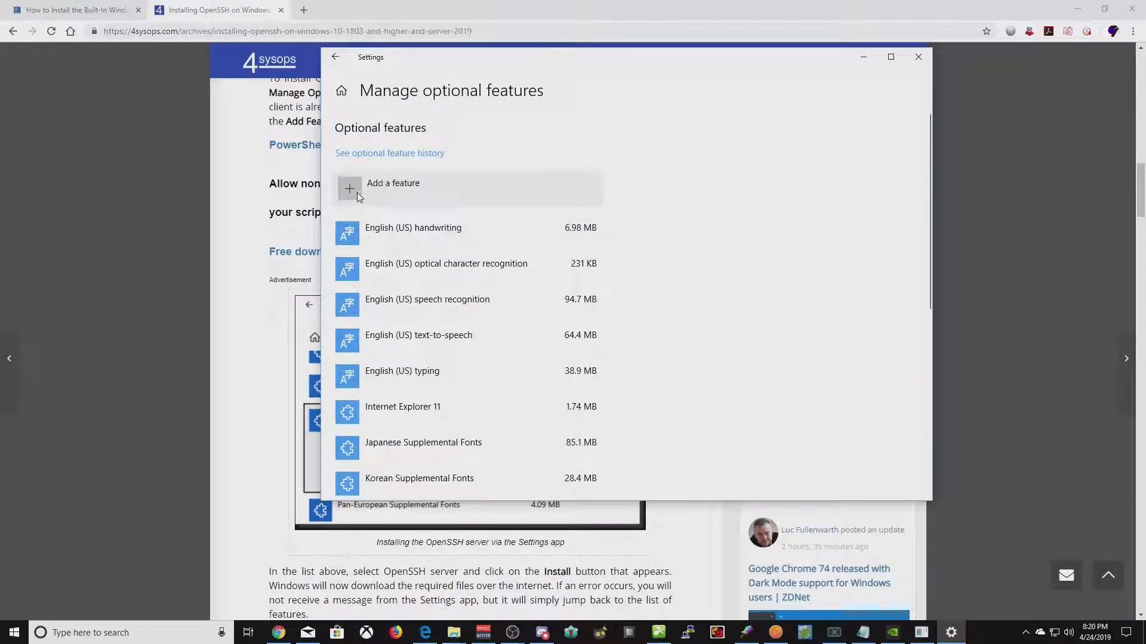
pyautogui.click(358, 197)
pyautogui.scroll(-3, 500, 356)
pyautogui.scroll(-5, 500, 356)
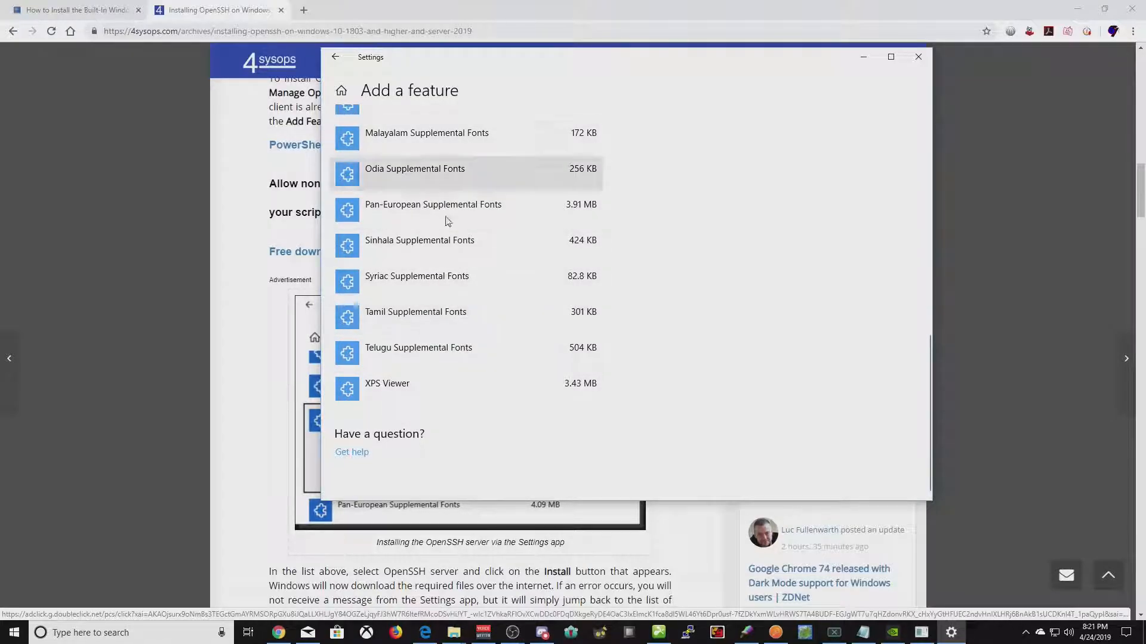
pyautogui.click(335, 57)
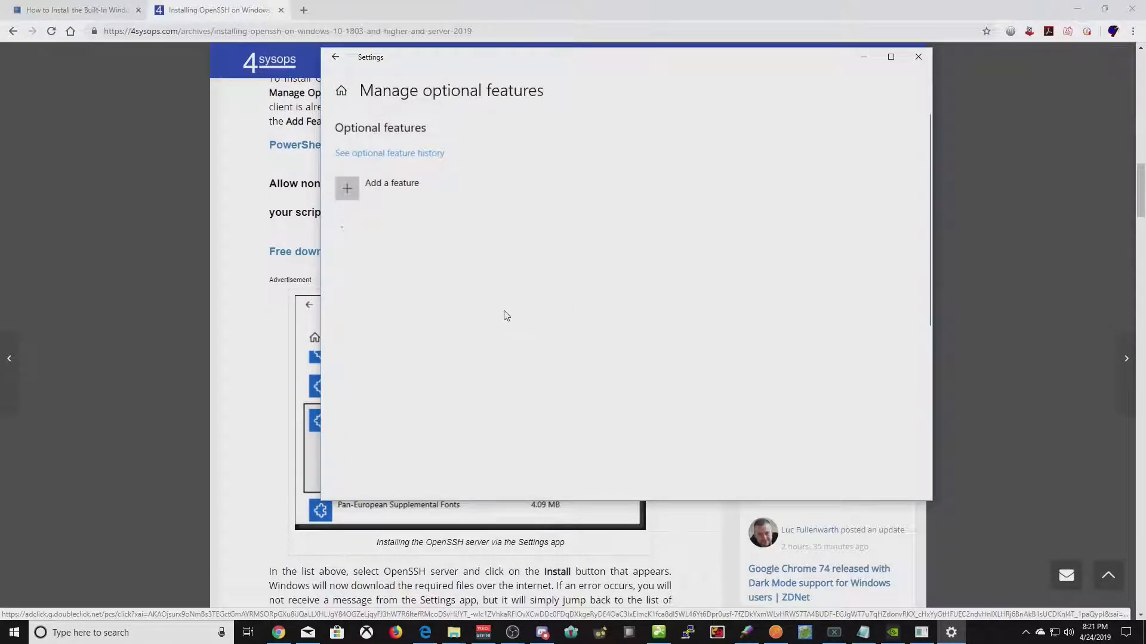
pyautogui.scroll(-5, 496, 334)
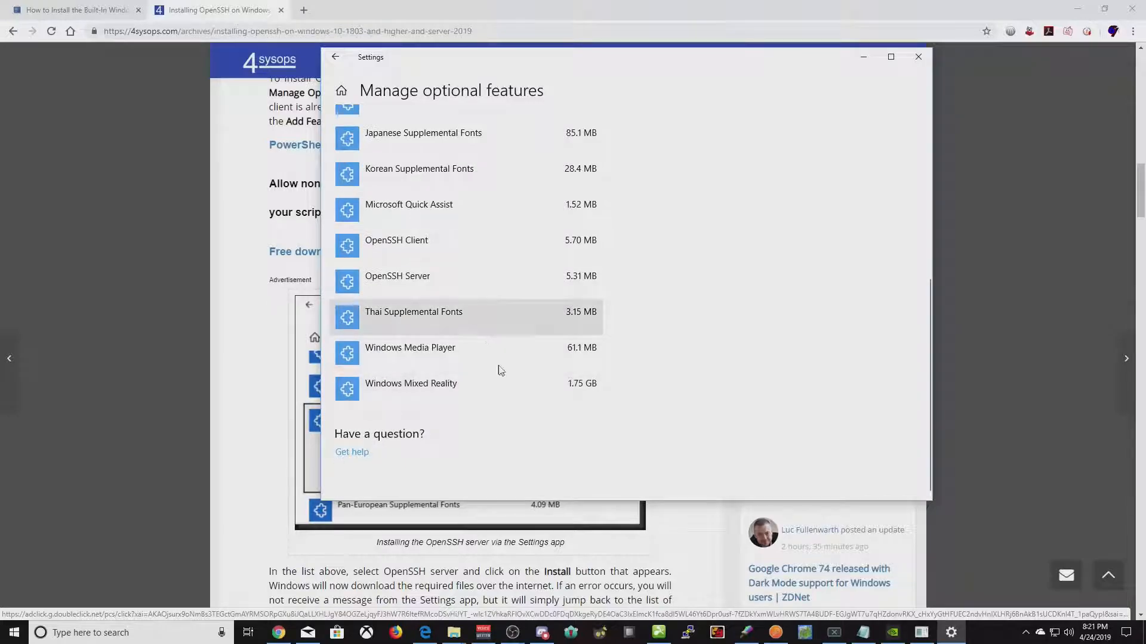
pyautogui.click(918, 57)
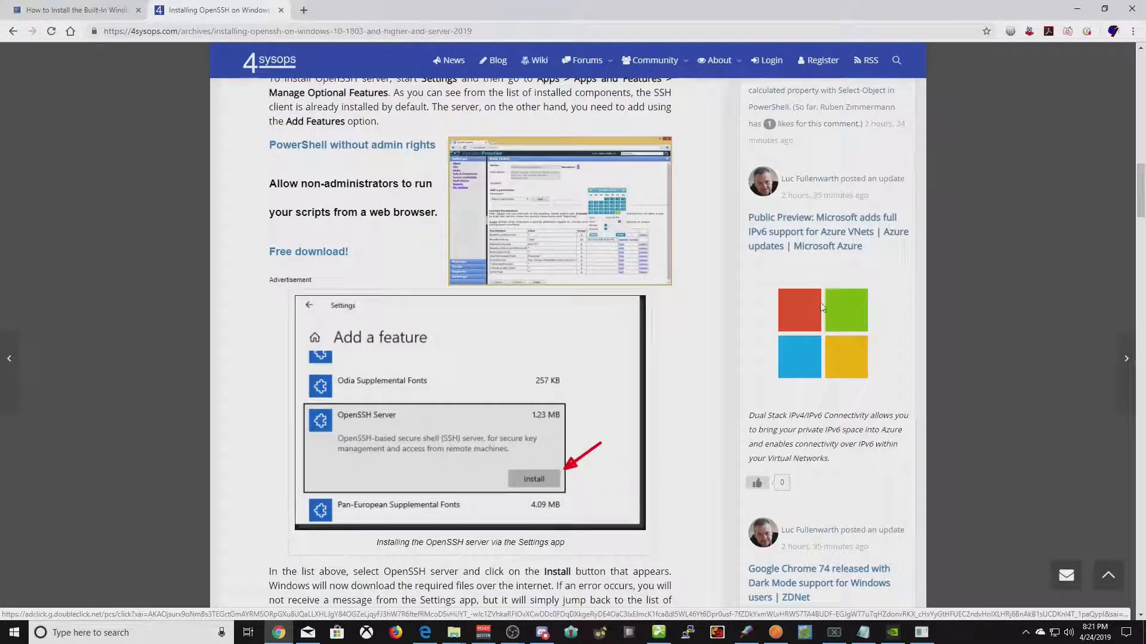
# - Highlight the 'OpenSSH via PowerShell' heading and the Get-WindowsCapability lookup command
pyautogui.scroll(-3, 235, 313)
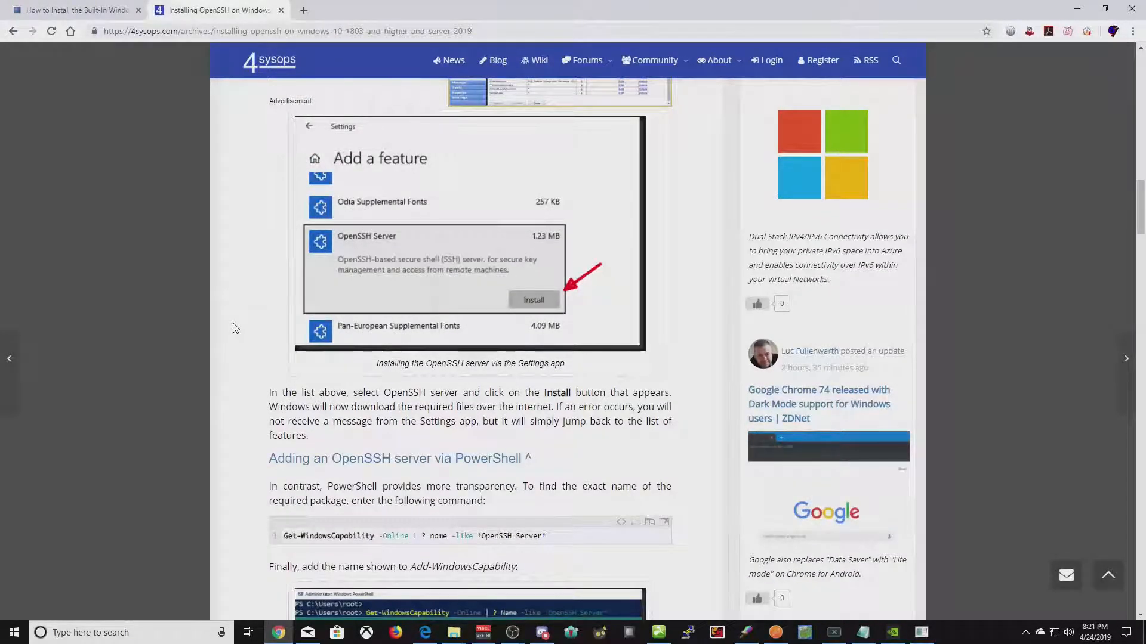
pyautogui.scroll(-5, 218, 358)
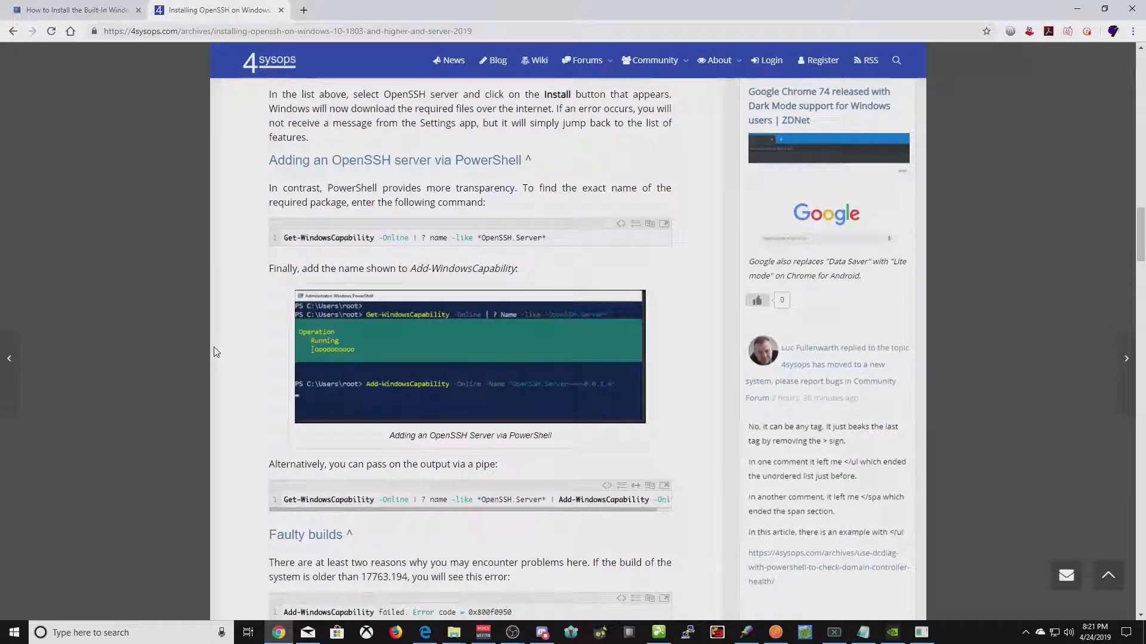
pyautogui.moveTo(284, 160); pyautogui.dragTo(531, 160)
pyautogui.scroll(-3, 235, 179)
pyautogui.scroll(3, 242, 204)
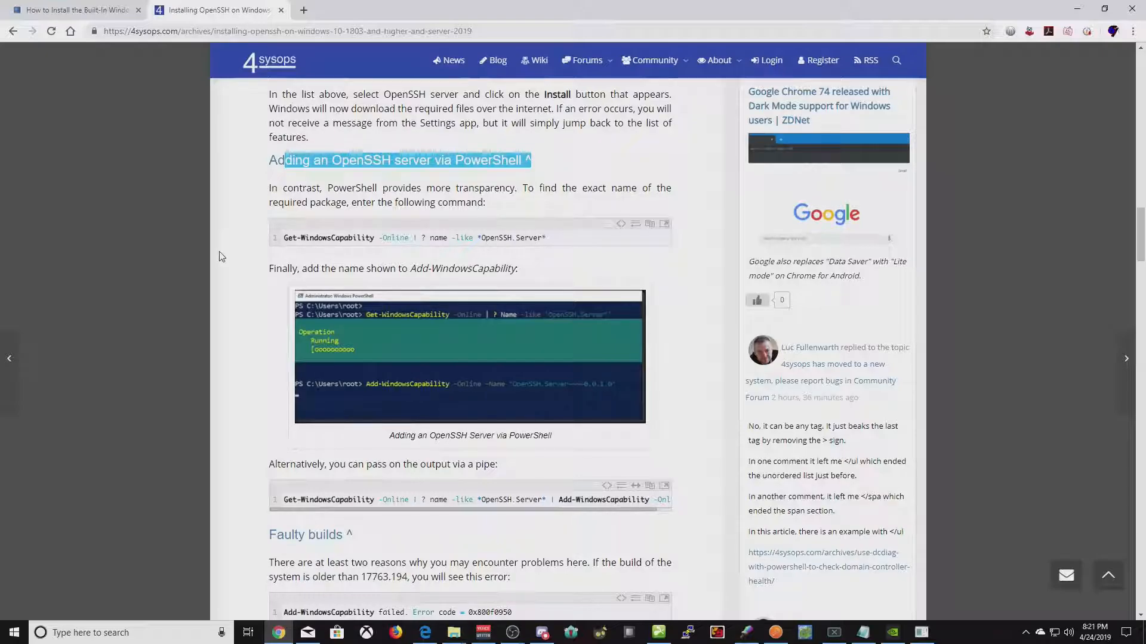
pyautogui.moveTo(573, 242); pyautogui.dragTo(249, 236)
# - Scroll to Activating SSH-Server, select the Set-Service sshd line, and begin a Windows search for PowerShell
pyautogui.scroll(-6, 248, 236)
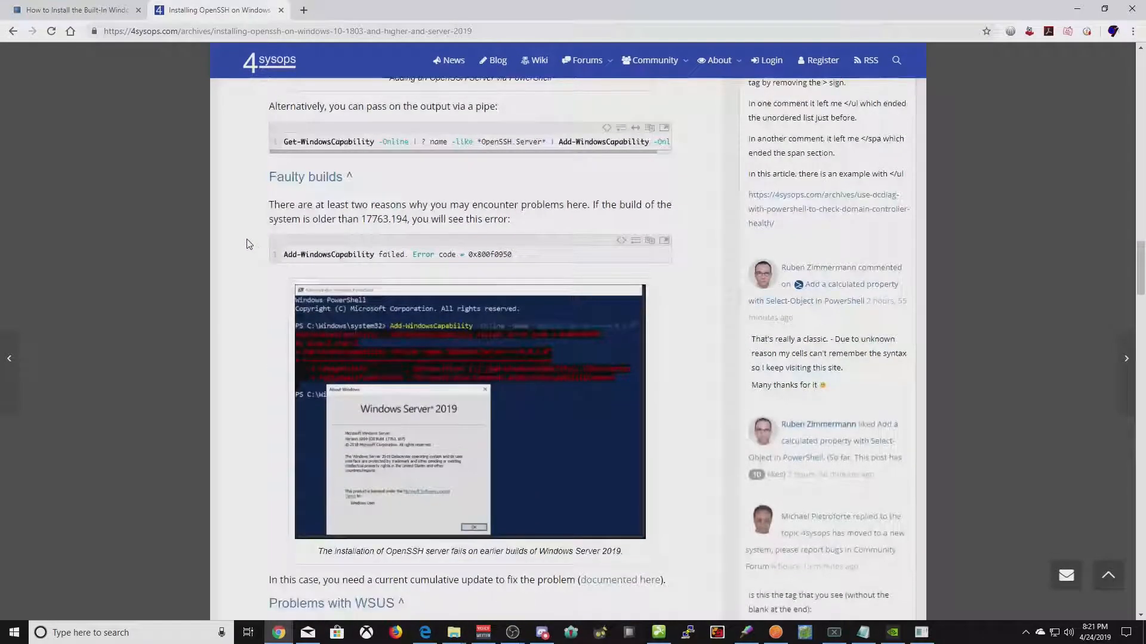
pyautogui.scroll(-3, 251, 159)
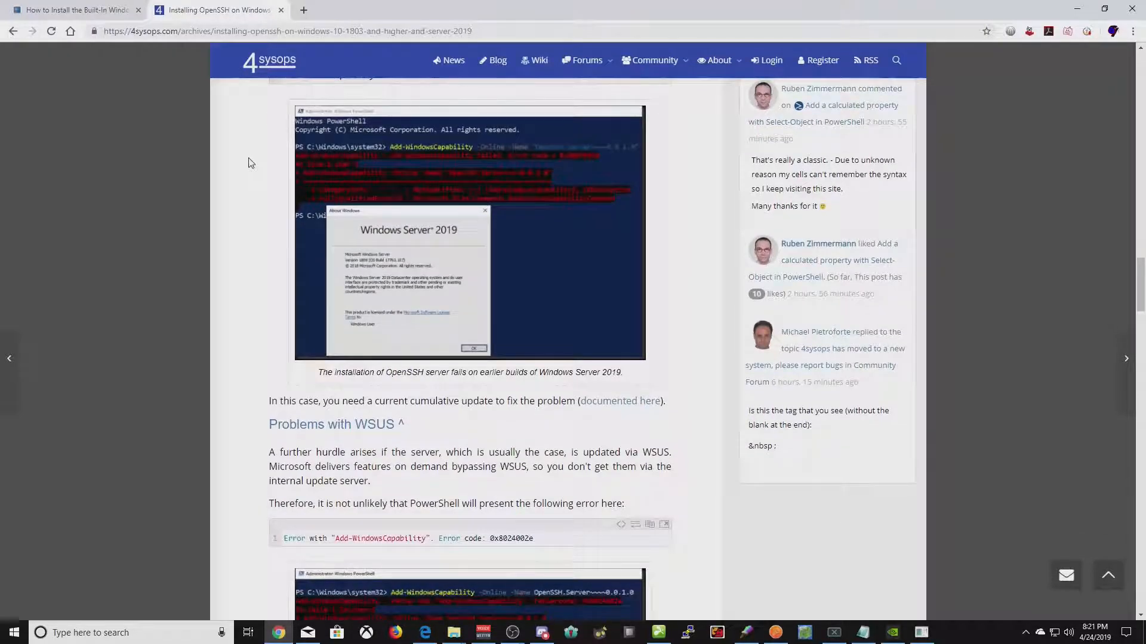
pyautogui.scroll(-3, 251, 163)
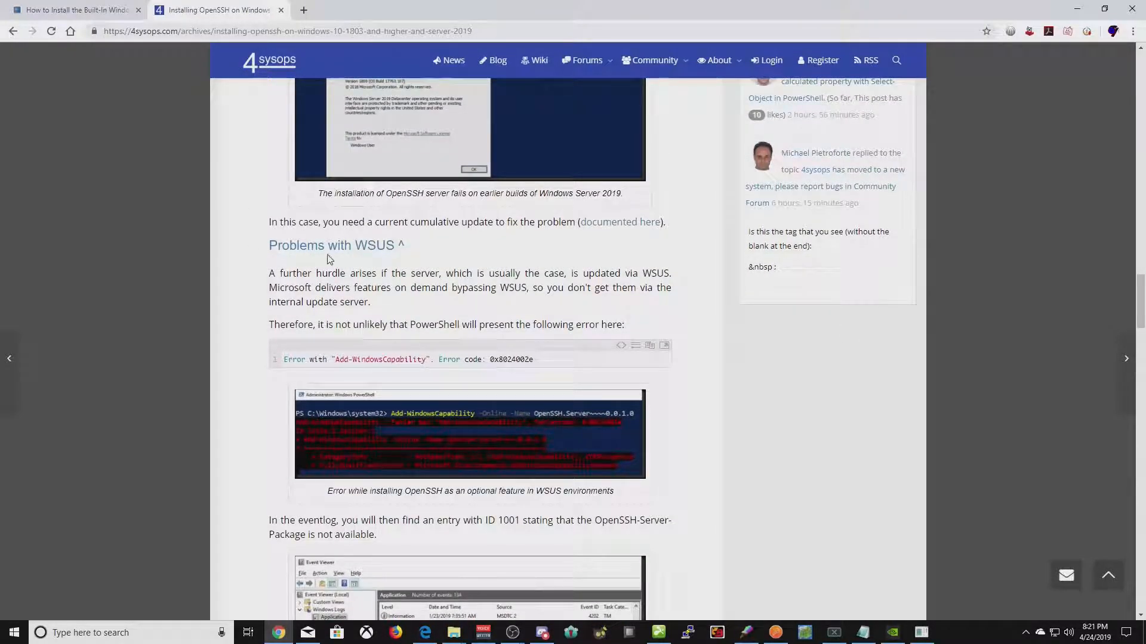
pyautogui.scroll(-3, 256, 289)
pyautogui.scroll(-3, 256, 289)
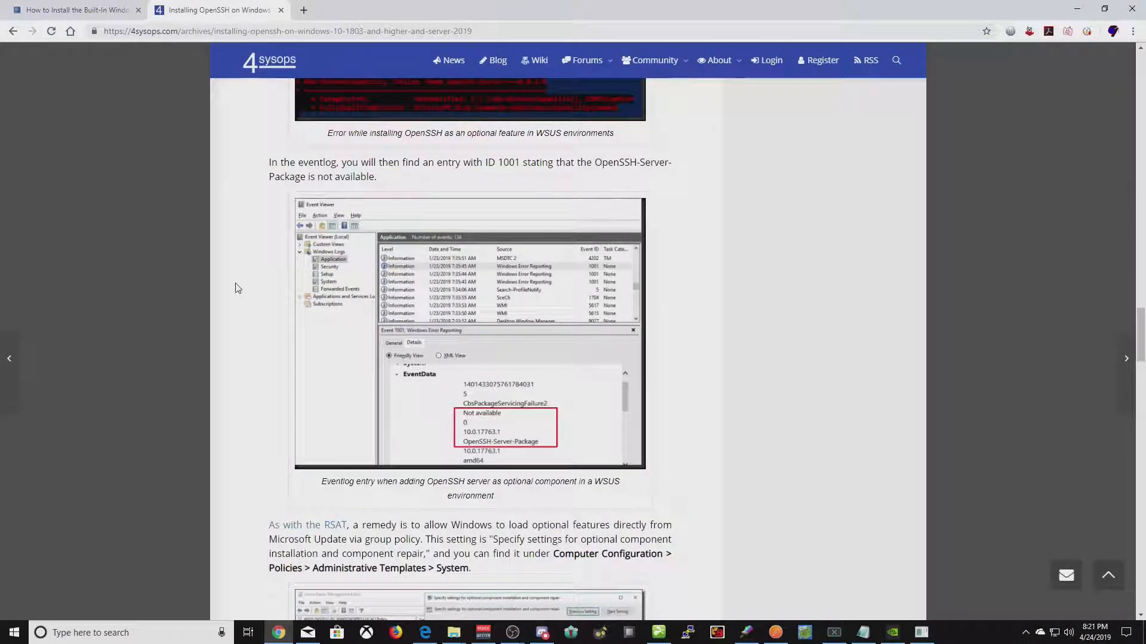
pyautogui.scroll(-1, 238, 289)
pyautogui.scroll(8, 238, 286)
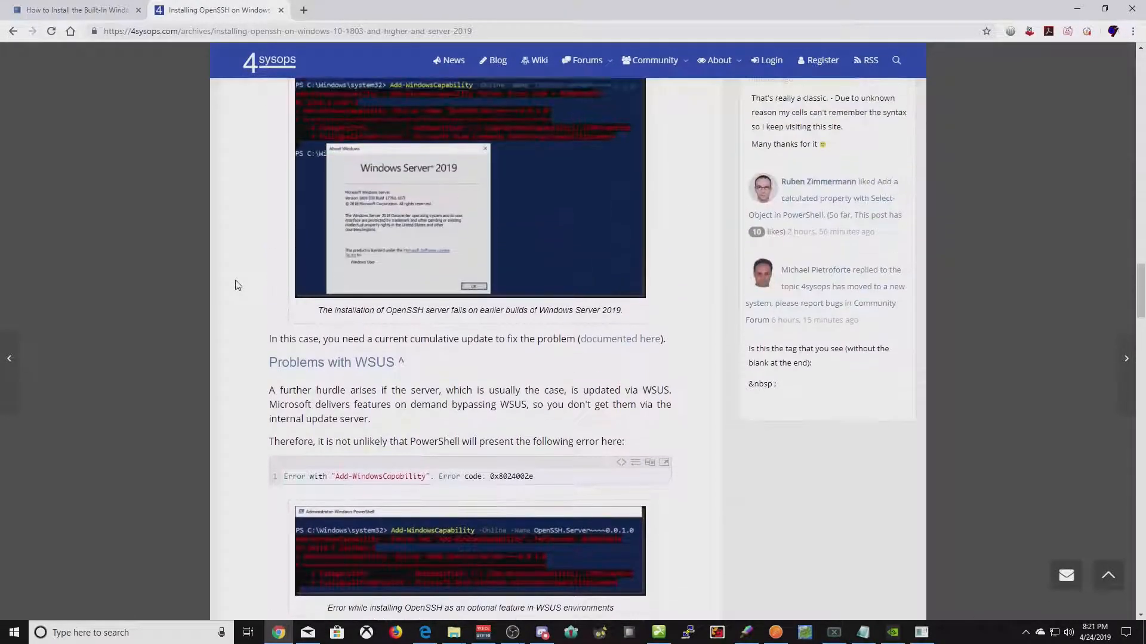
pyautogui.scroll(1, 233, 272)
pyautogui.scroll(-4, 238, 268)
pyautogui.scroll(-1, 238, 268)
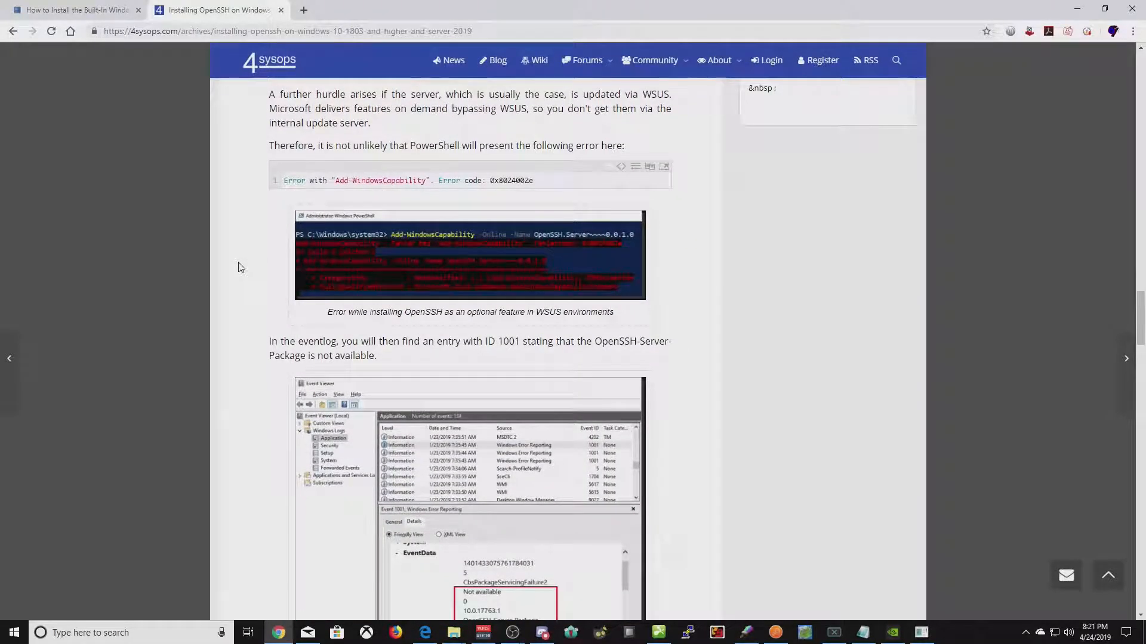
pyautogui.scroll(-9, 238, 267)
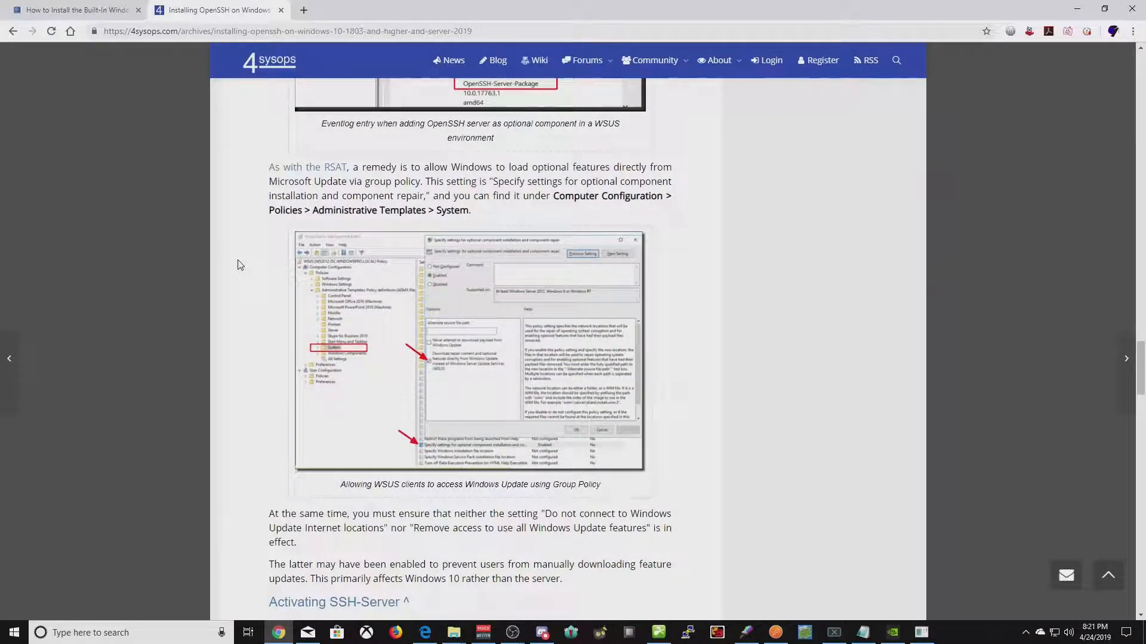
pyautogui.scroll(-1, 238, 264)
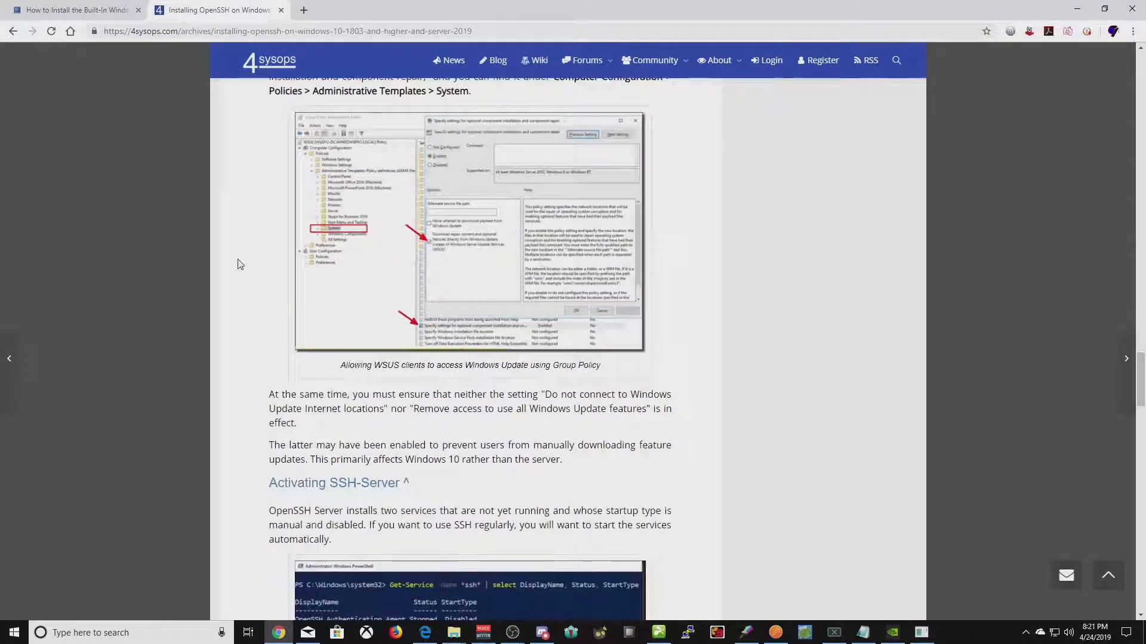
pyautogui.scroll(-3, 238, 265)
pyautogui.scroll(-3, 238, 265)
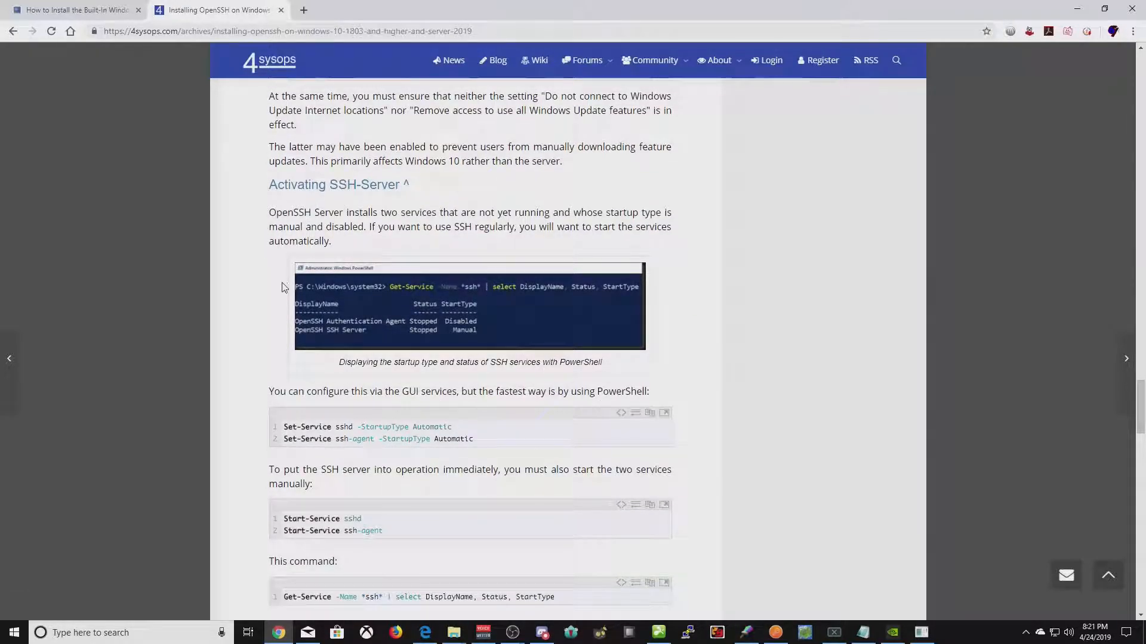
pyautogui.scroll(-1, 285, 281)
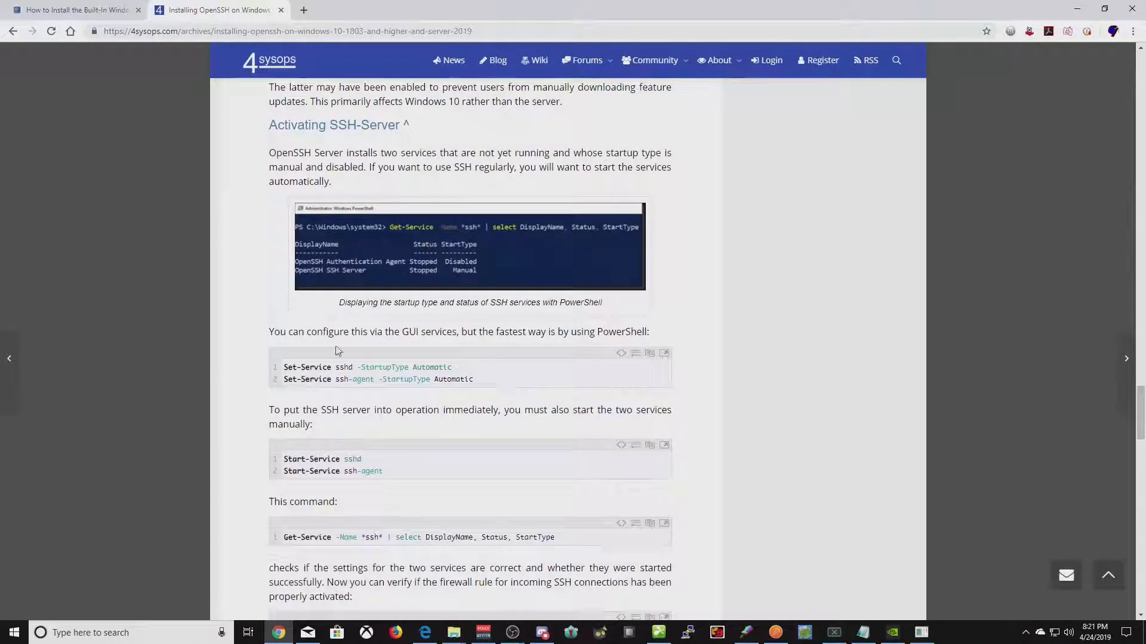
pyautogui.moveTo(459, 367); pyautogui.dragTo(284, 367)
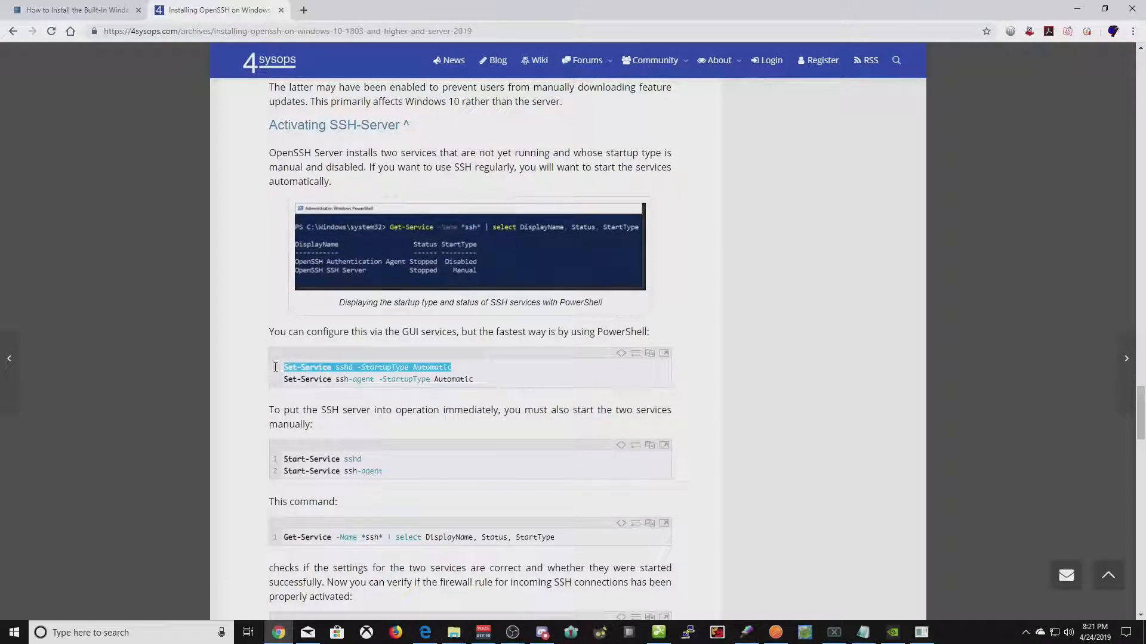
pyautogui.click(152, 631)
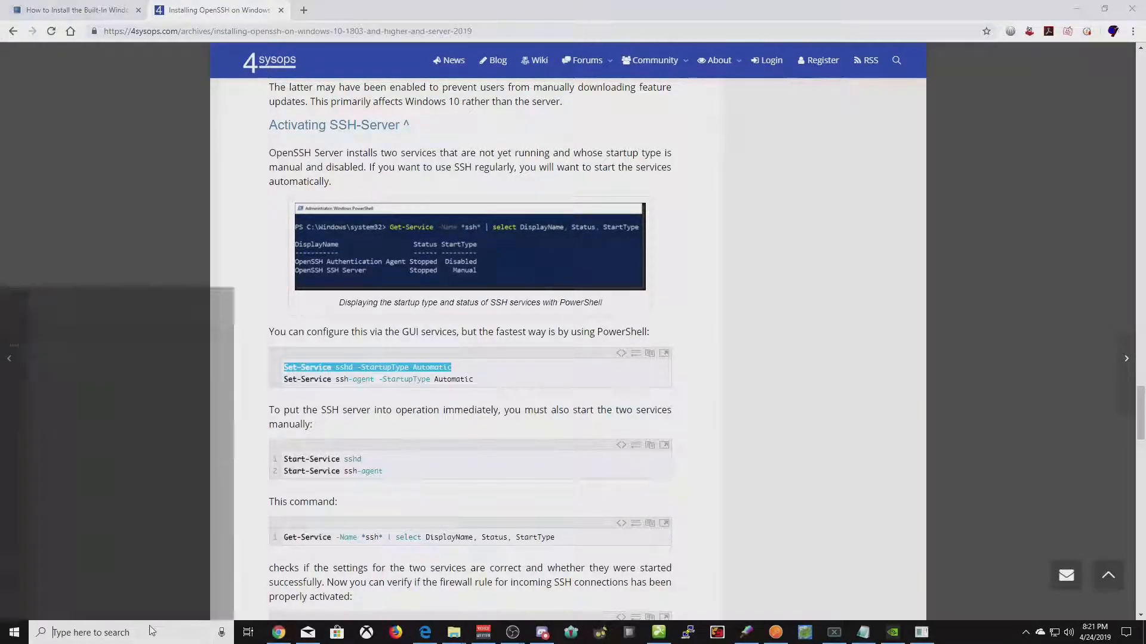
# - Launch Windows PowerShell as administrator
pyautogui.write('powershel')
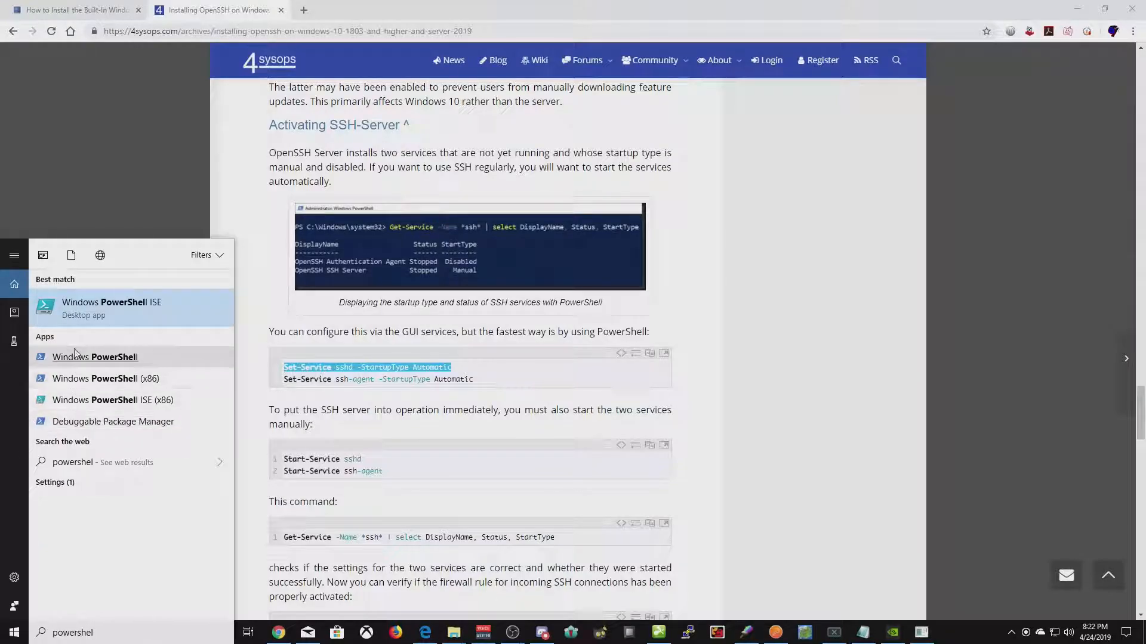
pyautogui.rightClick(93, 358)
pyautogui.click(97, 376)
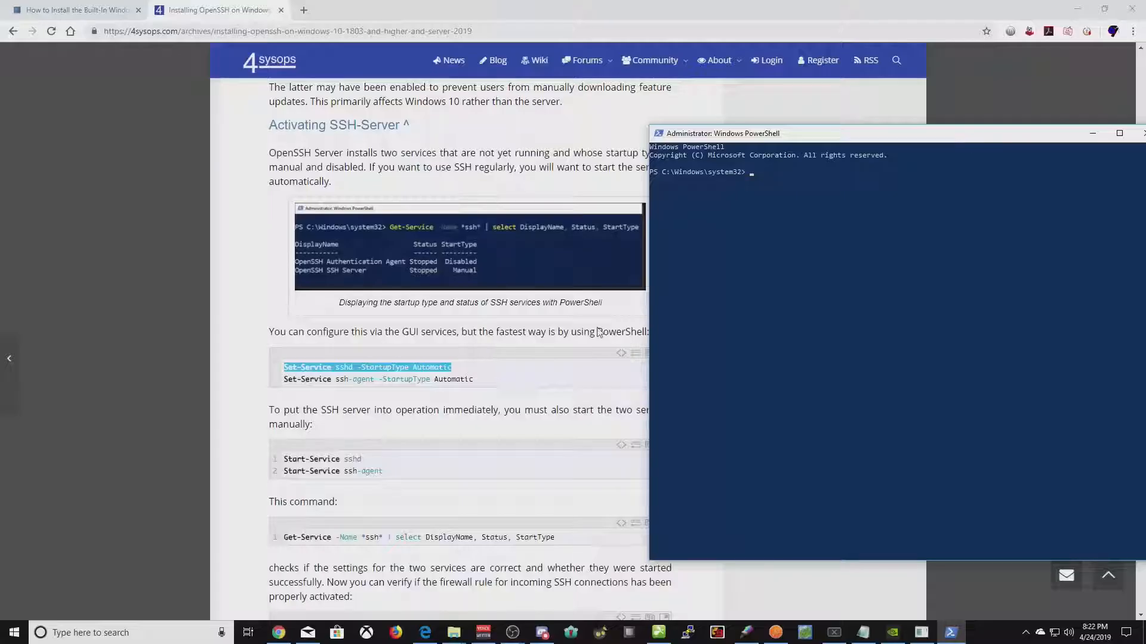
# - Set the sshd and ssh-agent services to start automatically with Set-Service
pyautogui.click(600, 331)
pyautogui.moveTo(451, 367); pyautogui.dragTo(282, 371)
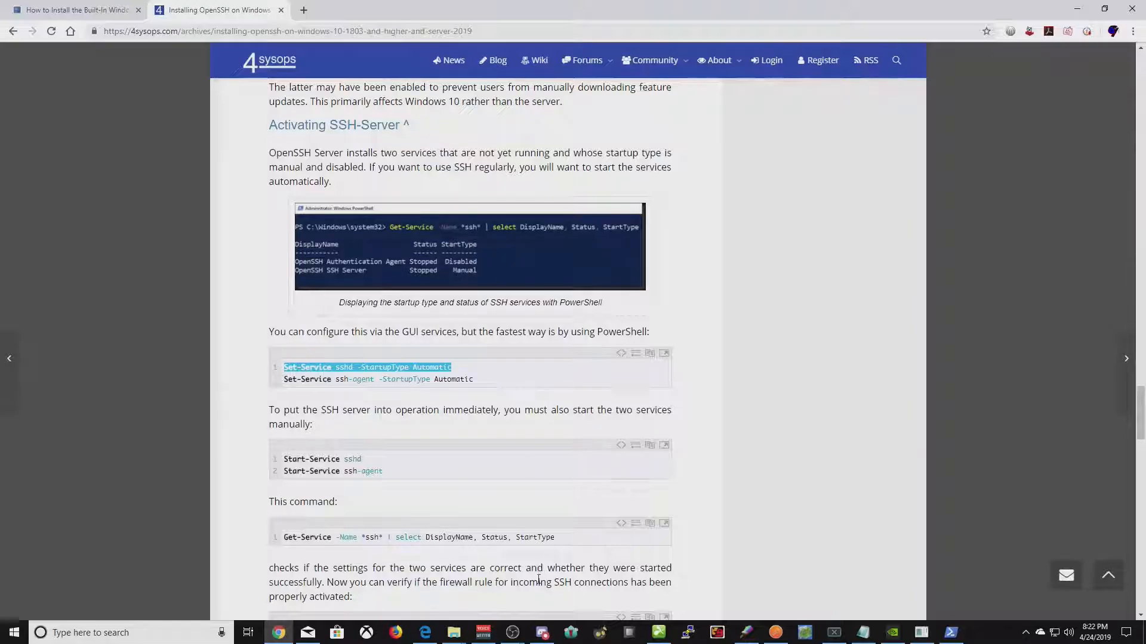
pyautogui.click(950, 632)
pyautogui.rightClick(773, 393)
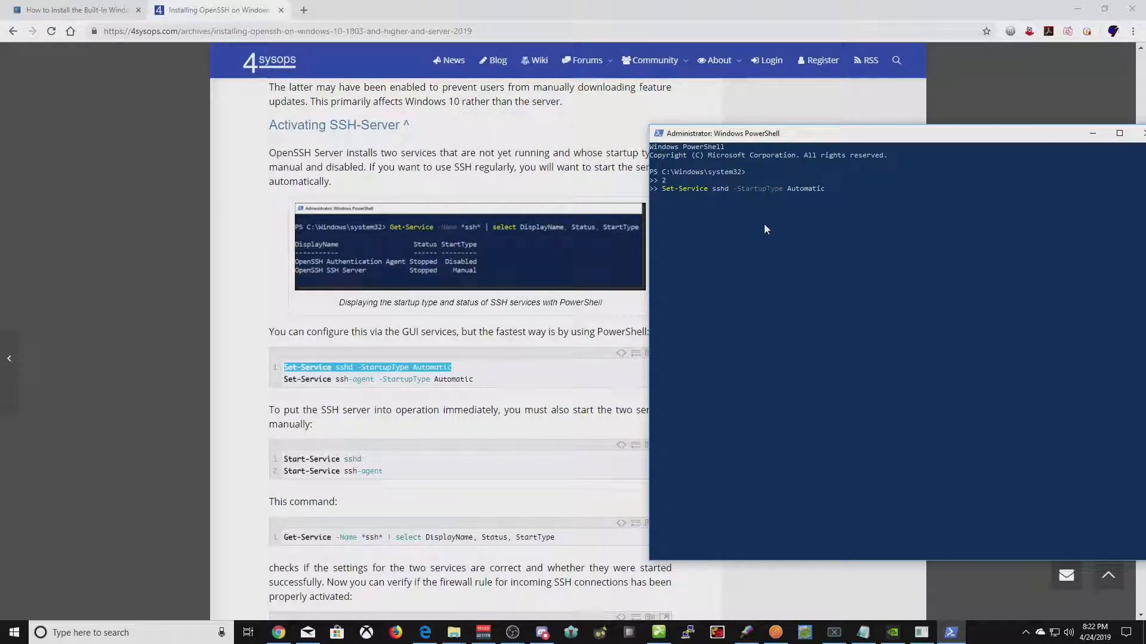
pyautogui.press('Return')
pyautogui.moveTo(473, 380); pyautogui.dragTo(286, 384)
pyautogui.press('super+c')
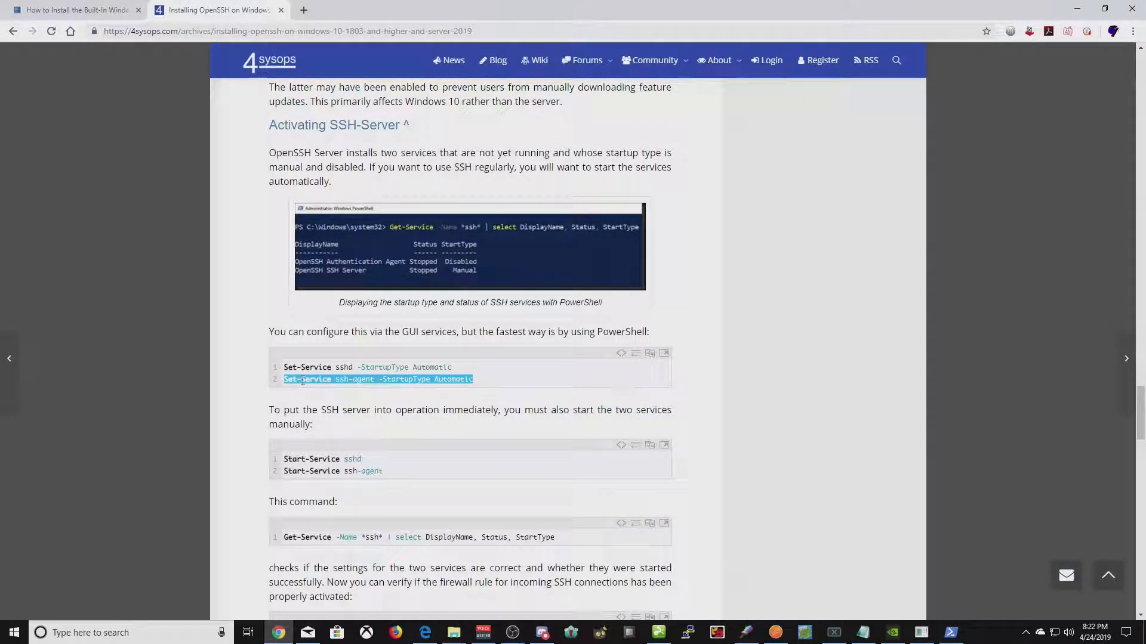
pyautogui.click(952, 633)
pyautogui.rightClick(803, 364)
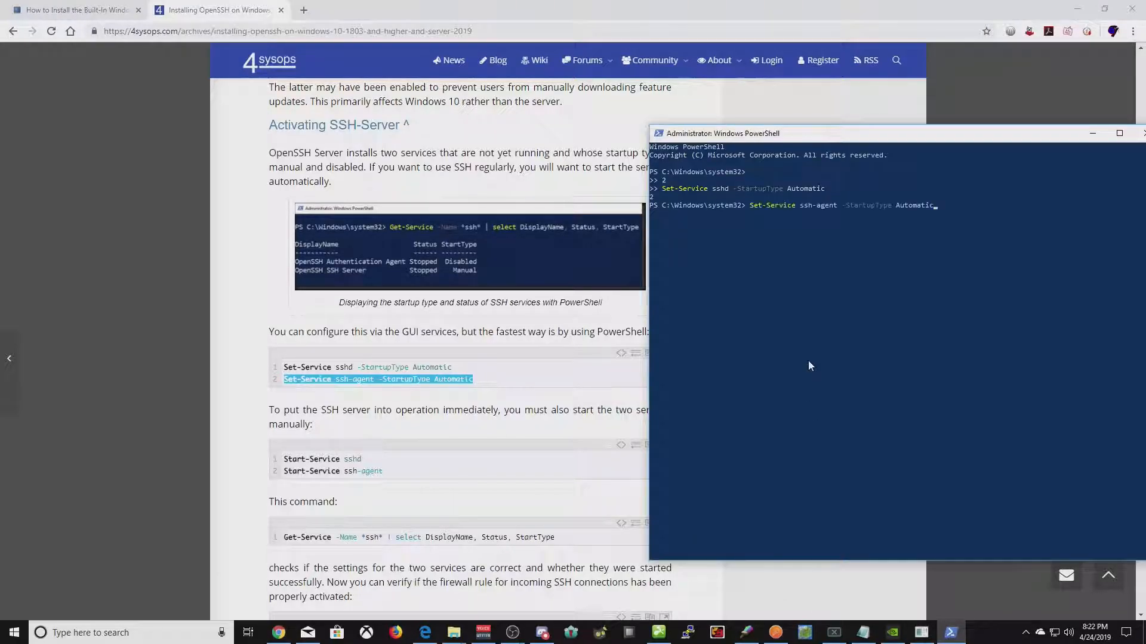
pyautogui.press('Return')
# - Start the sshd and ssh-agent services with Start-Service, then launch PuTTY
pyautogui.moveTo(363, 460); pyautogui.dragTo(281, 461)
pyautogui.press('super+c')
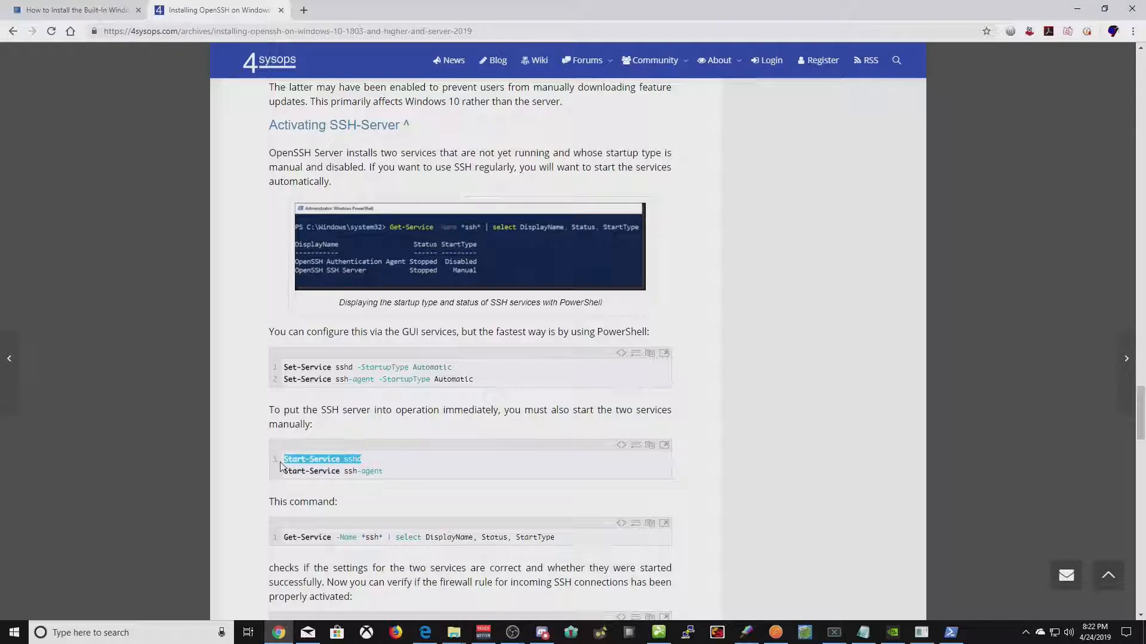
pyautogui.click(952, 628)
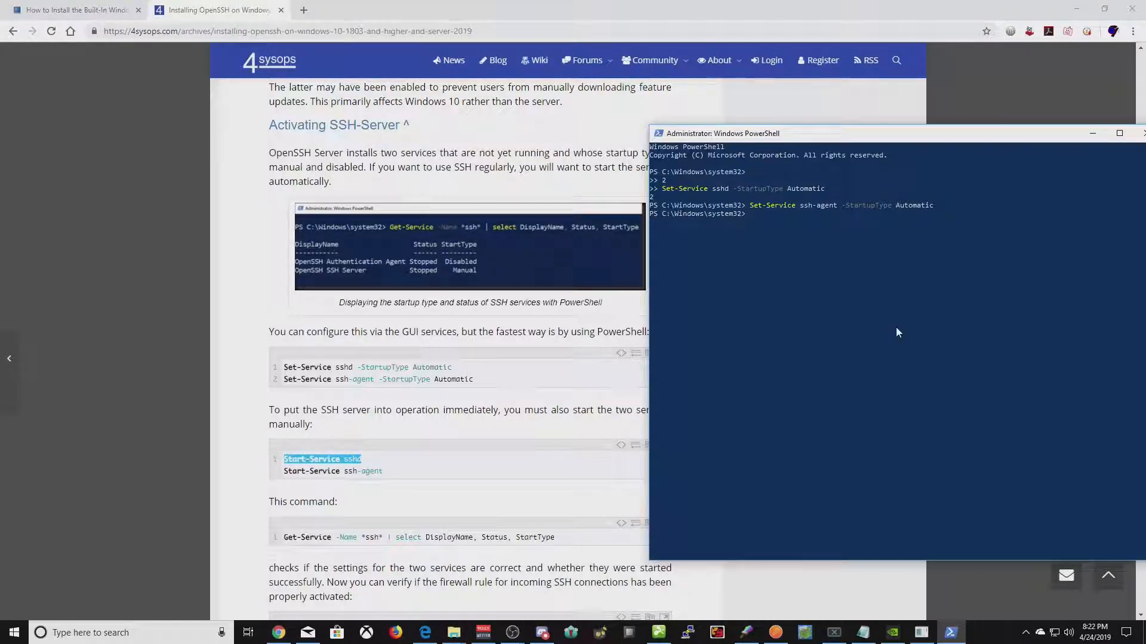
pyautogui.rightClick(896, 327)
pyautogui.press('Return')
pyautogui.click(389, 480)
pyautogui.moveTo(383, 473); pyautogui.dragTo(283, 472)
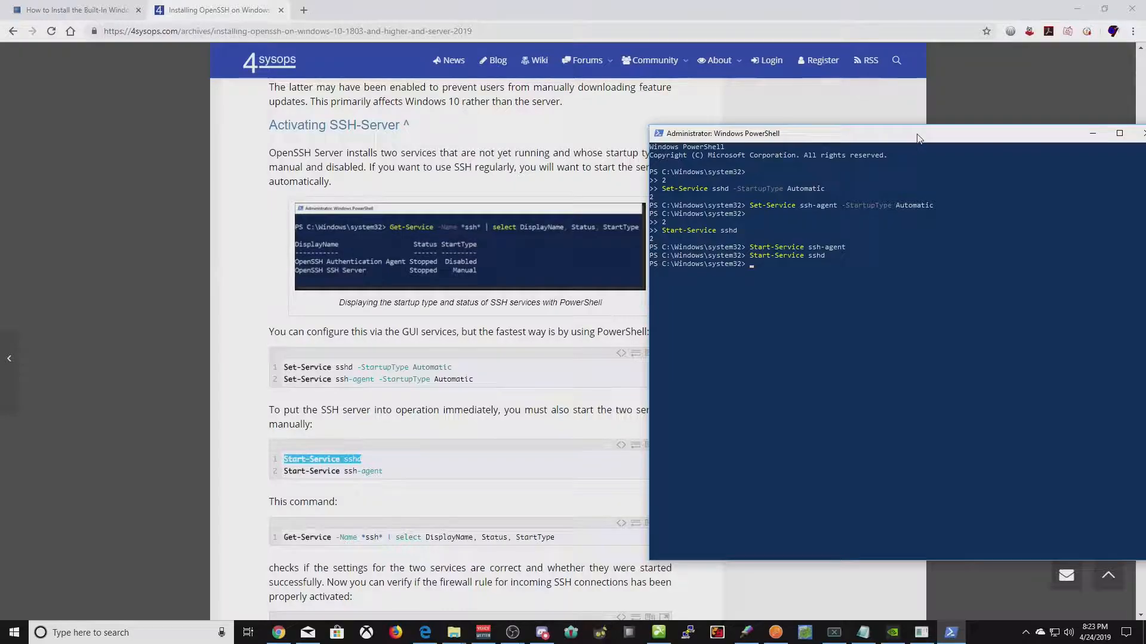
pyautogui.moveTo(918, 138); pyautogui.dragTo(607, 108)
pyautogui.click(688, 633)
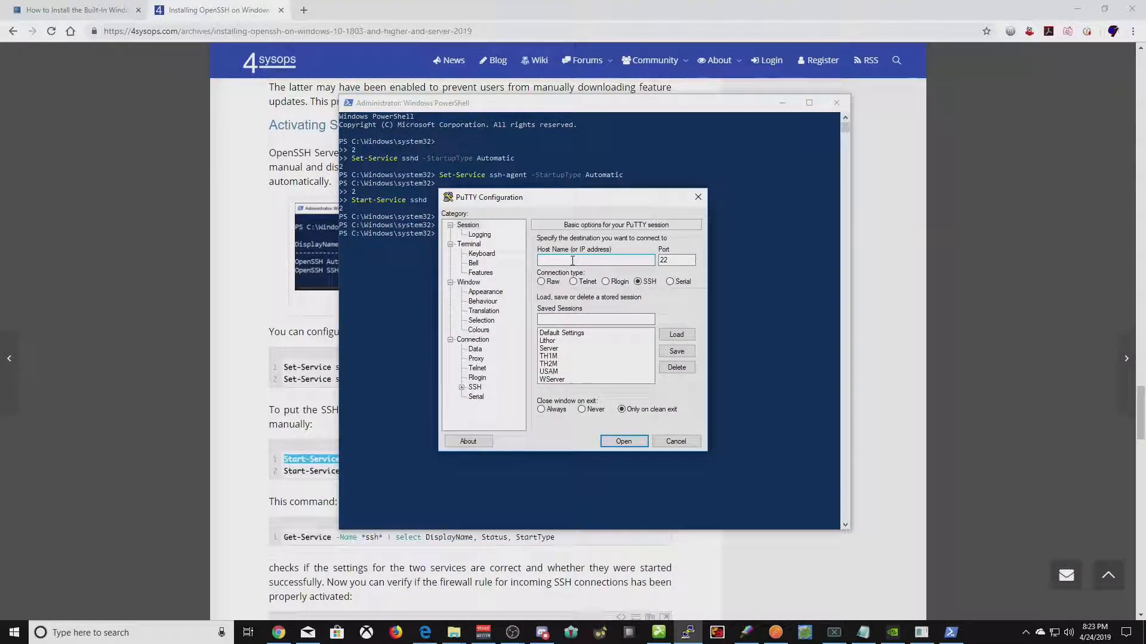
# - Connect PuTTY to localhost over SSH, accept the host key, and reconnect to reach 'login as:'
pyautogui.write('localhost')
pyautogui.click(628, 442)
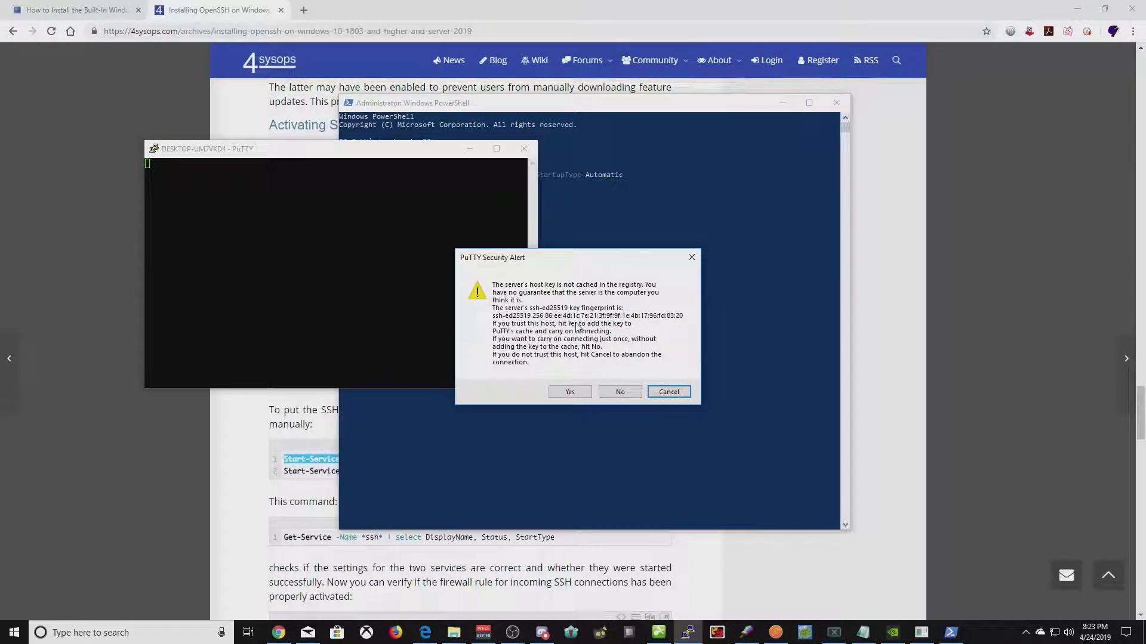
pyautogui.click(563, 393)
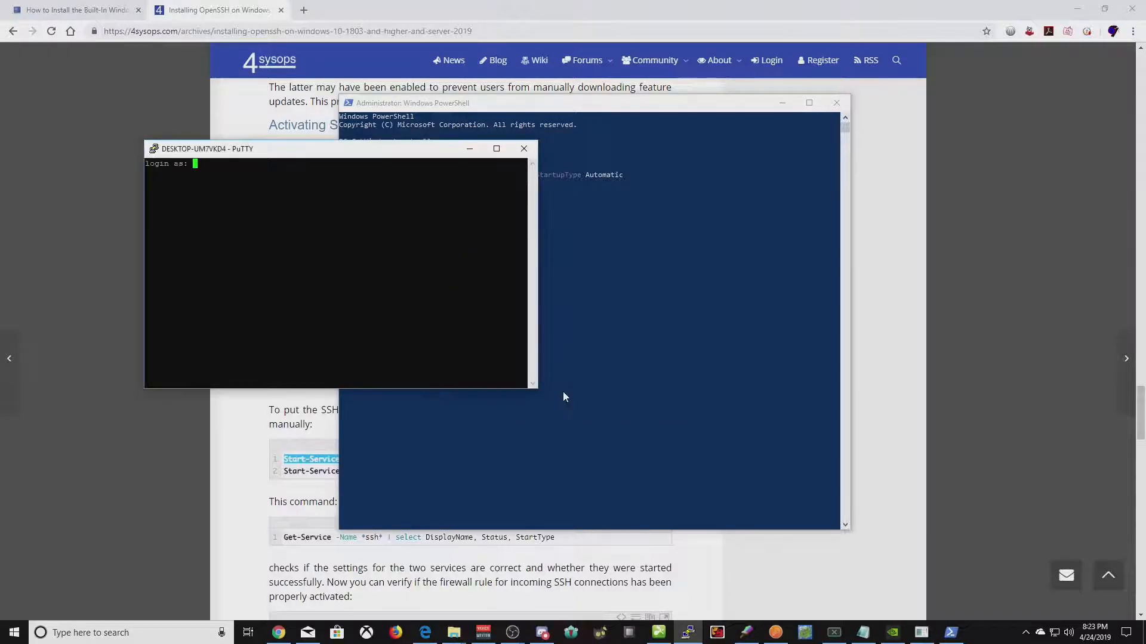
pyautogui.click(517, 153)
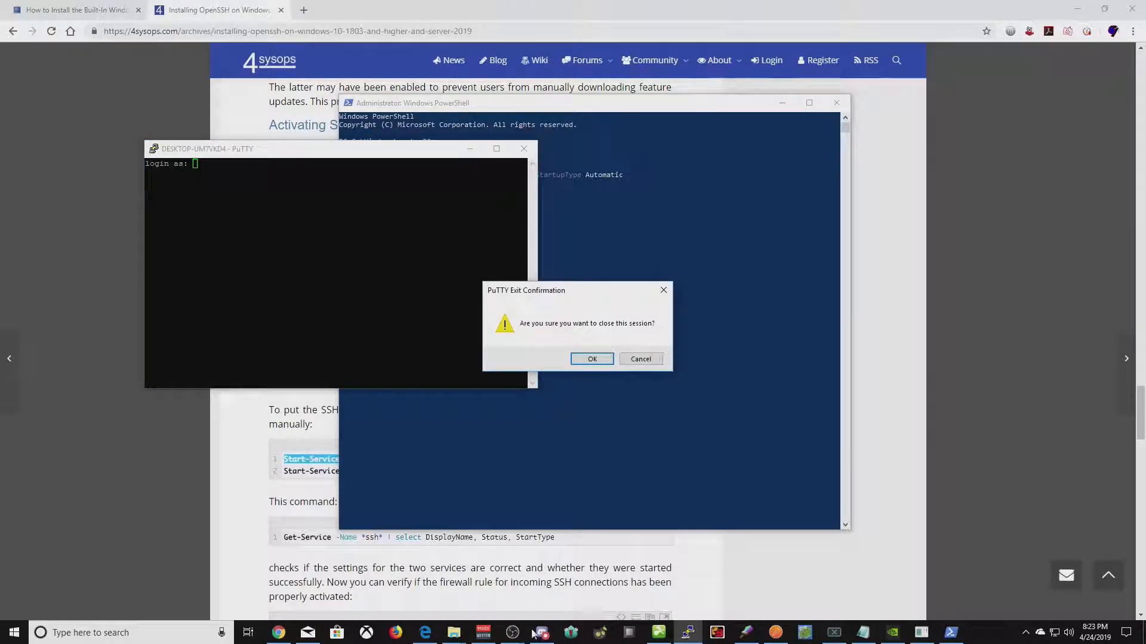
pyautogui.click(586, 359)
pyautogui.click(687, 632)
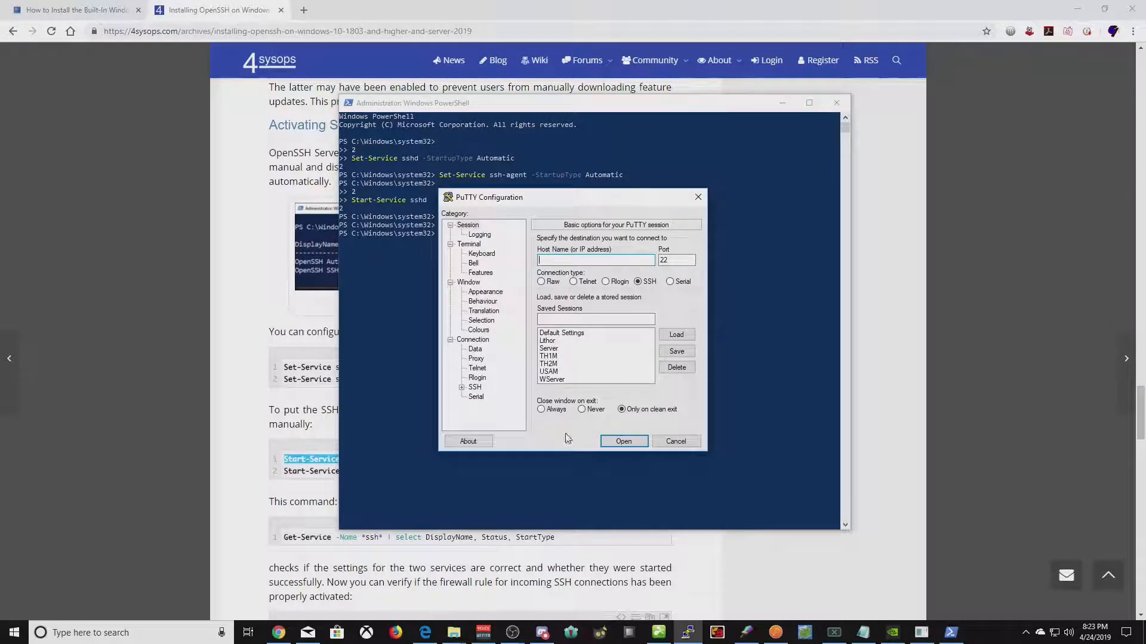
pyautogui.write('localhost')
pyautogui.click(624, 441)
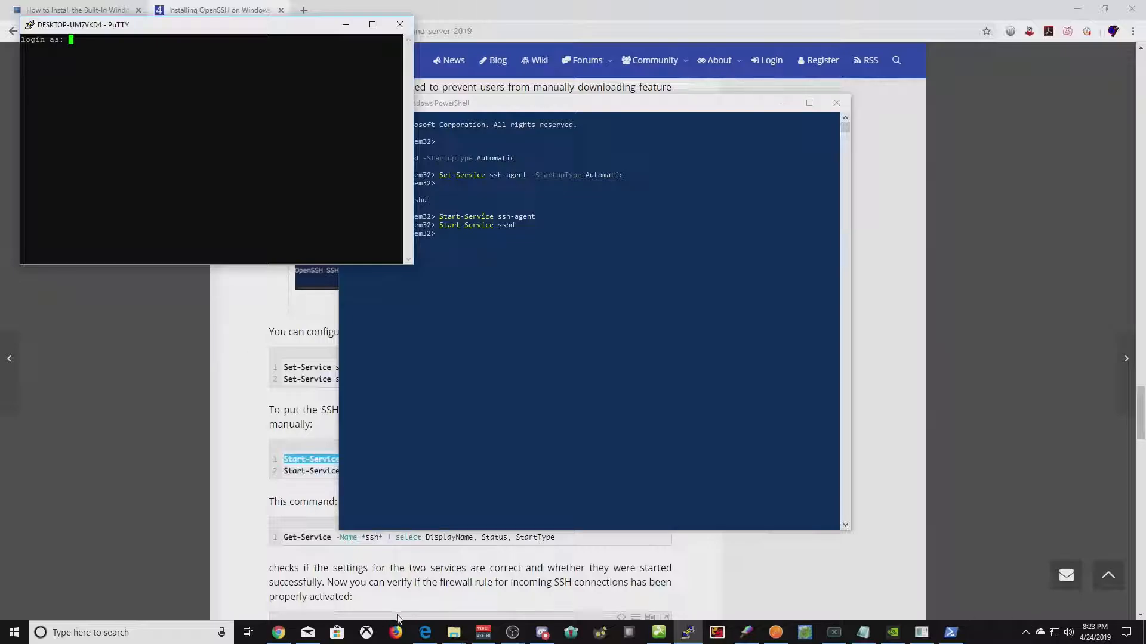
pyautogui.moveTo(459, 638)
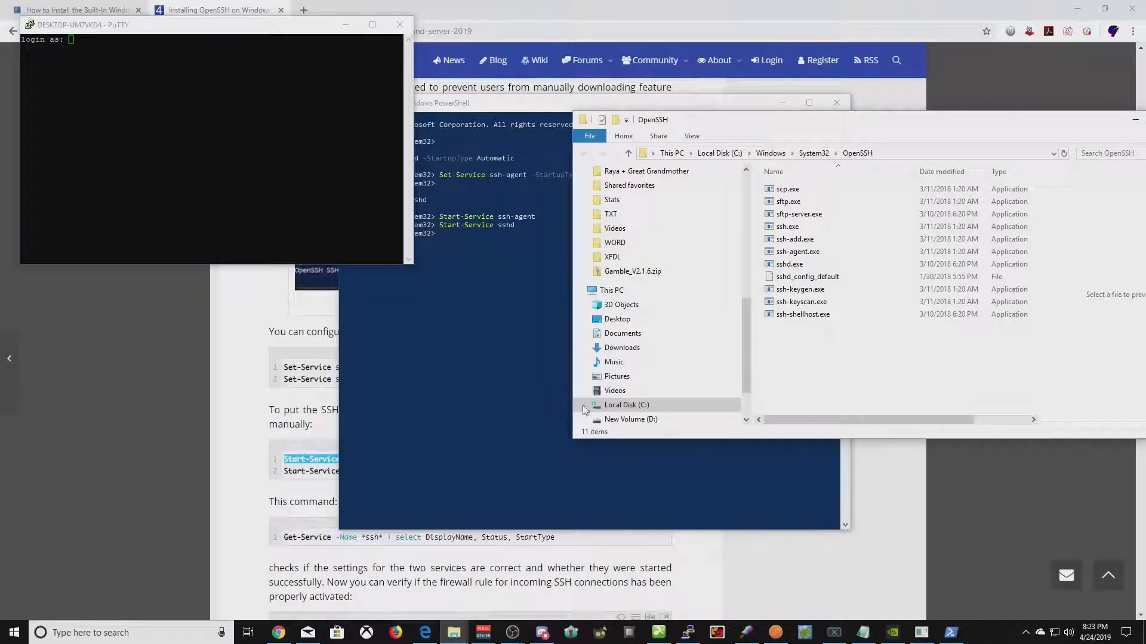
# - In File Explorer, expand Local Disk (C:) and open the Users folder
pyautogui.scroll(-3, 657, 358)
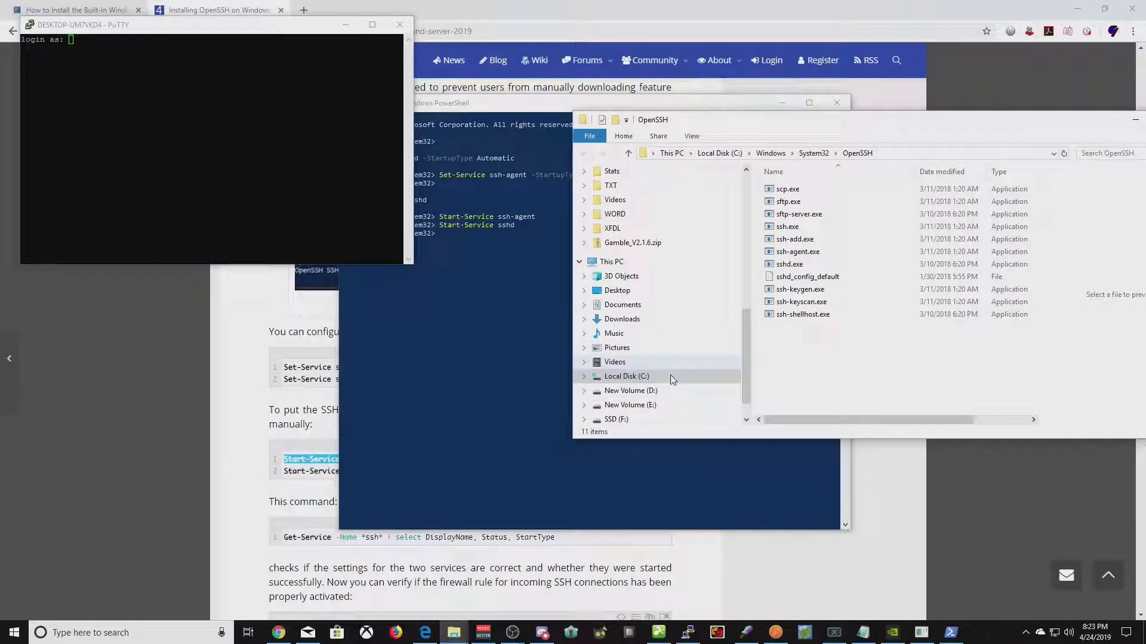
pyautogui.click(635, 381)
pyautogui.doubleClick(787, 264)
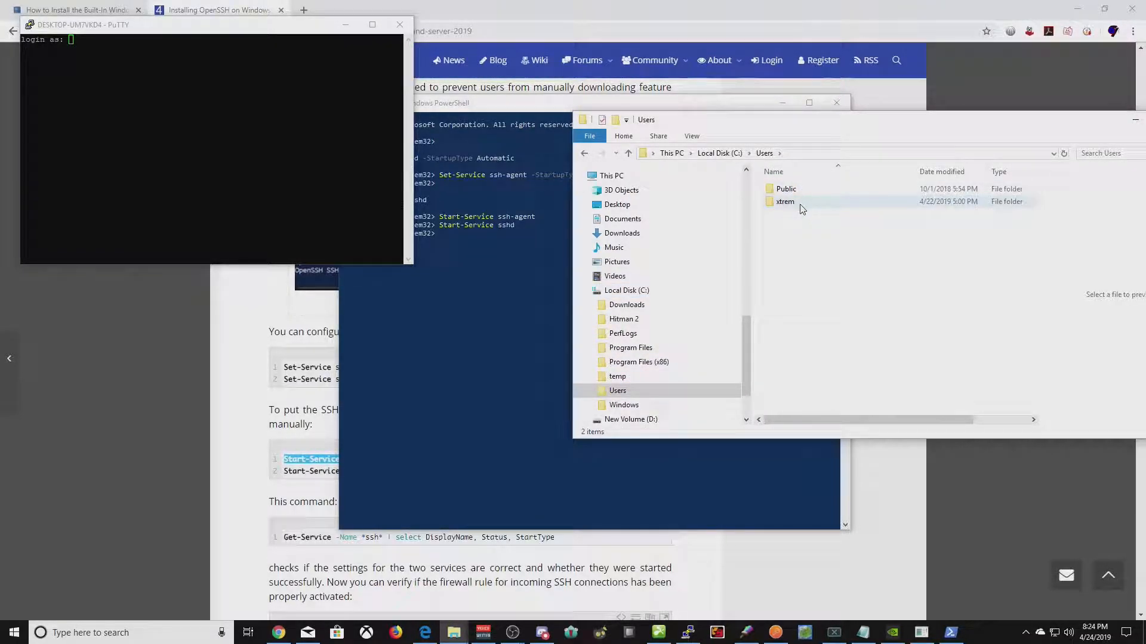
# - Log into the local Windows shell in PuTTY with the login name and password
pyautogui.click(115, 224)
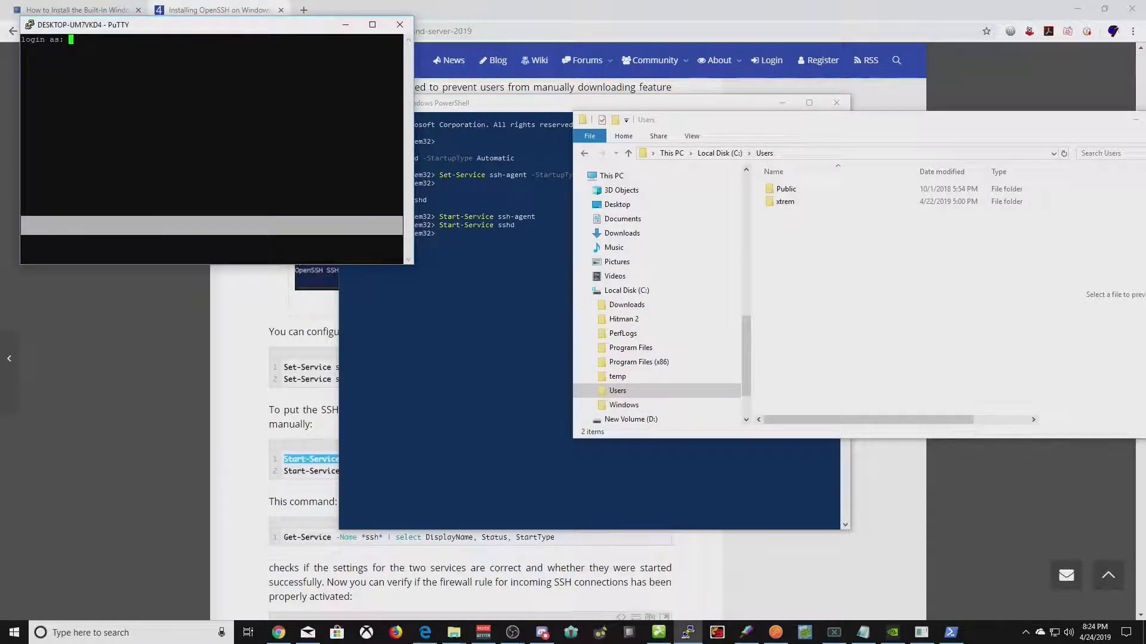
pyautogui.write('xtrem')
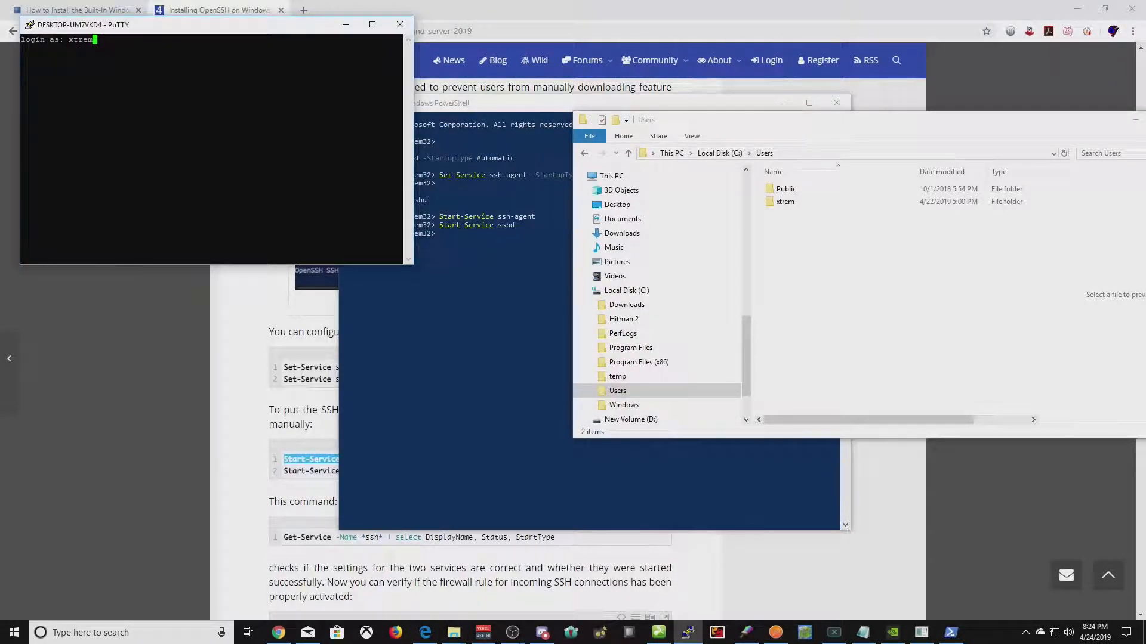
pyautogui.press('Return')
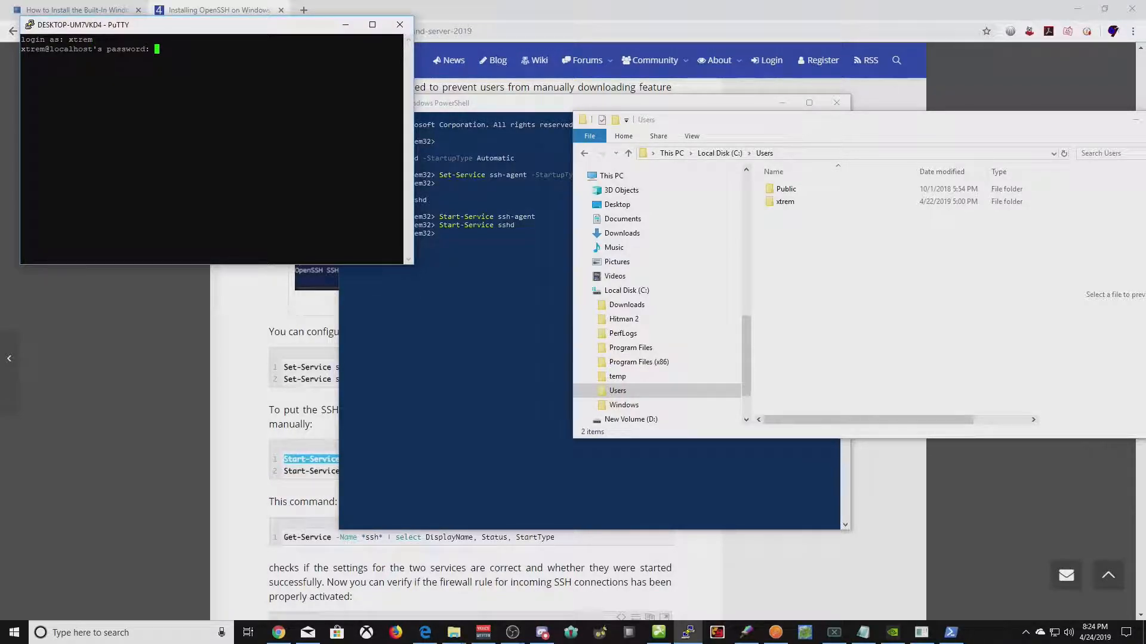
pyautogui.press('Return')
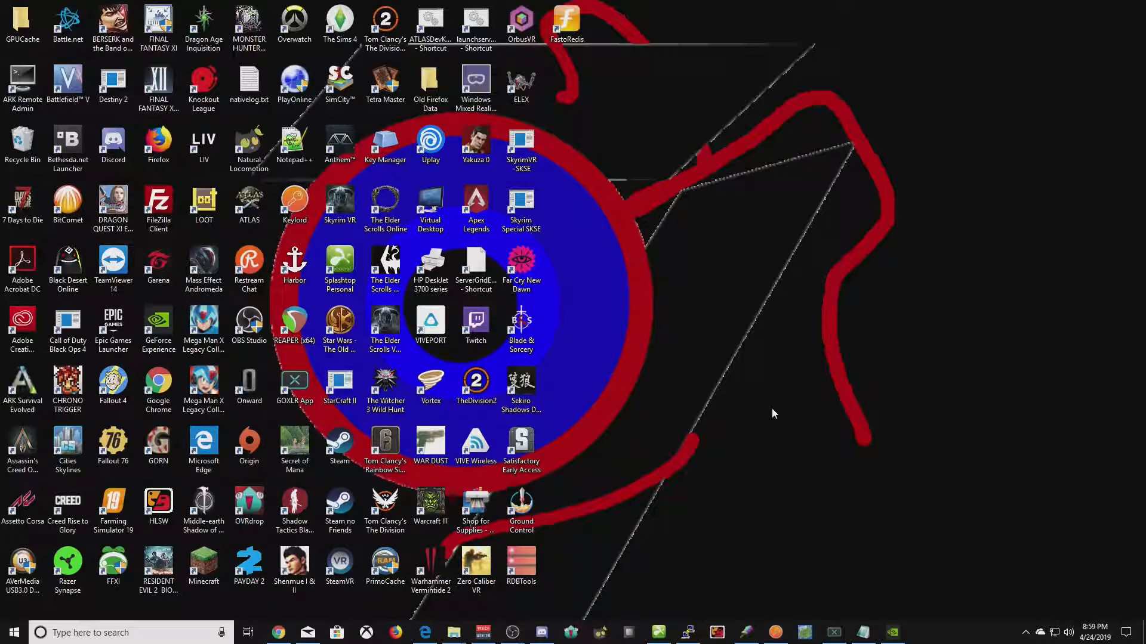
# - Close the command prompt window and confirm closing it
pyautogui.click(688, 633)
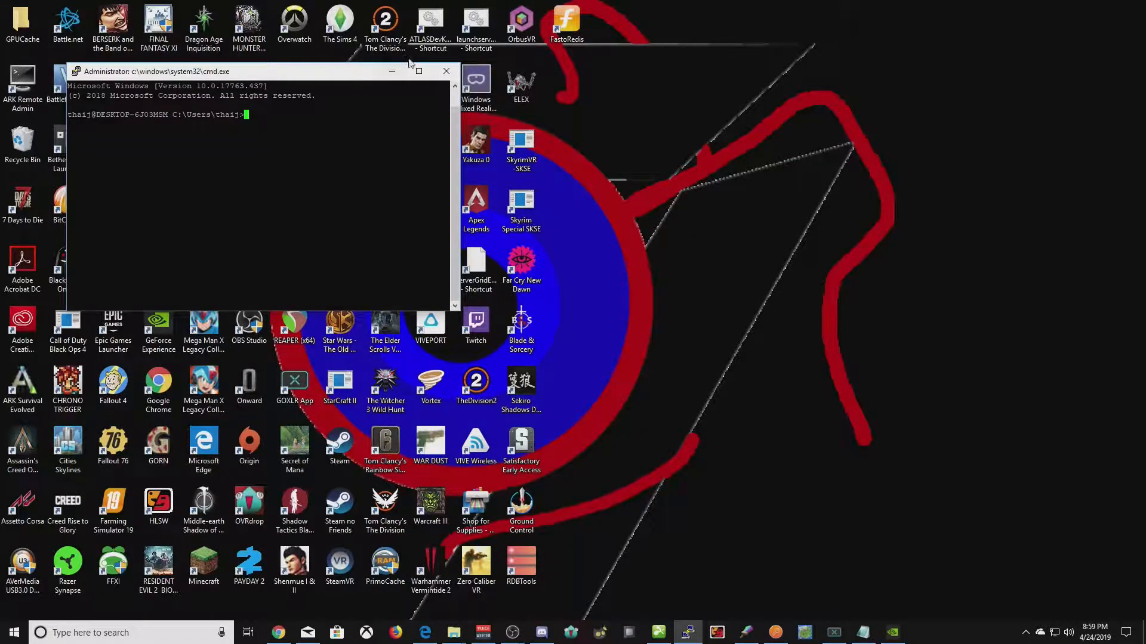
pyautogui.click(446, 71)
pyautogui.click(591, 362)
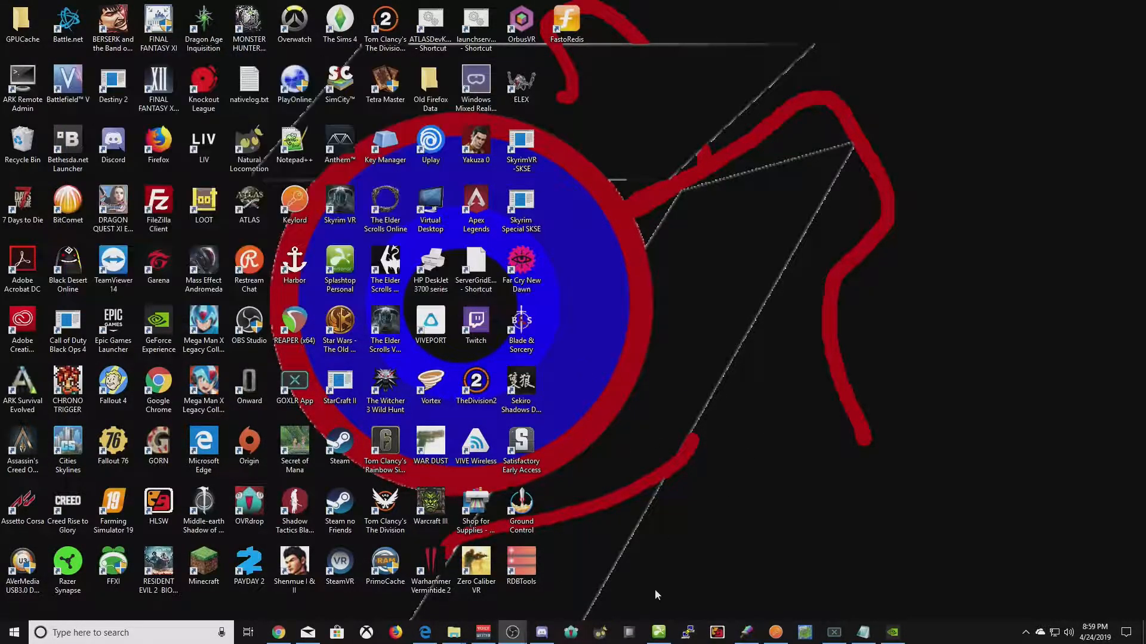
# - Load the saved Test session for 192.168.8.13, verify the L6380 tunnel, and connect
pyautogui.click(688, 632)
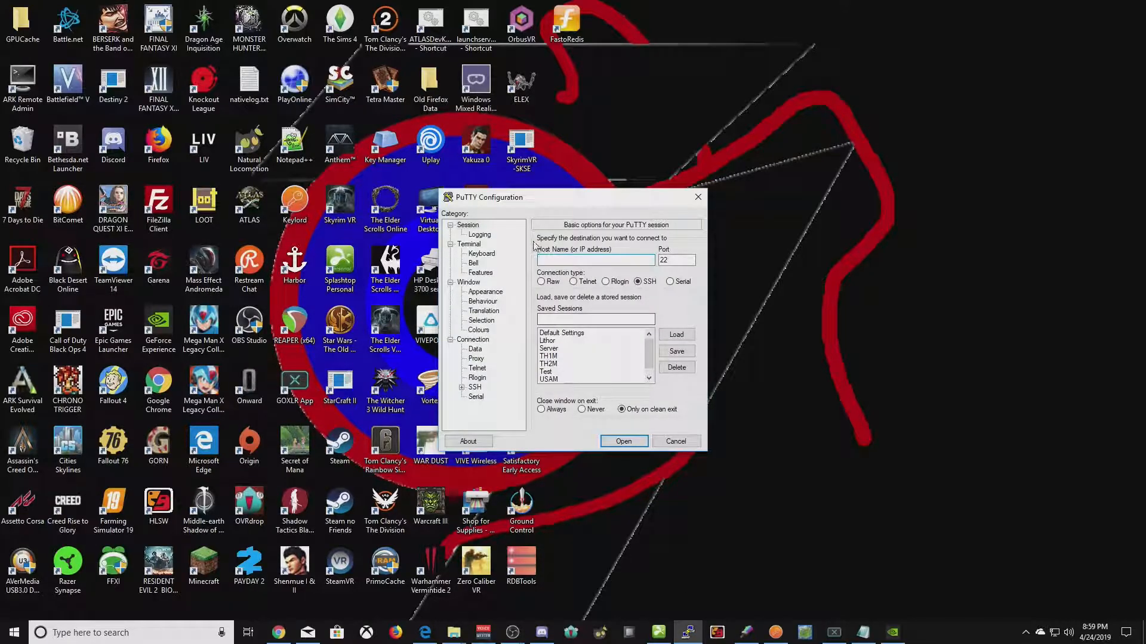
pyautogui.click(555, 371)
pyautogui.click(676, 335)
pyautogui.click(568, 260)
pyautogui.doubleClick(568, 260)
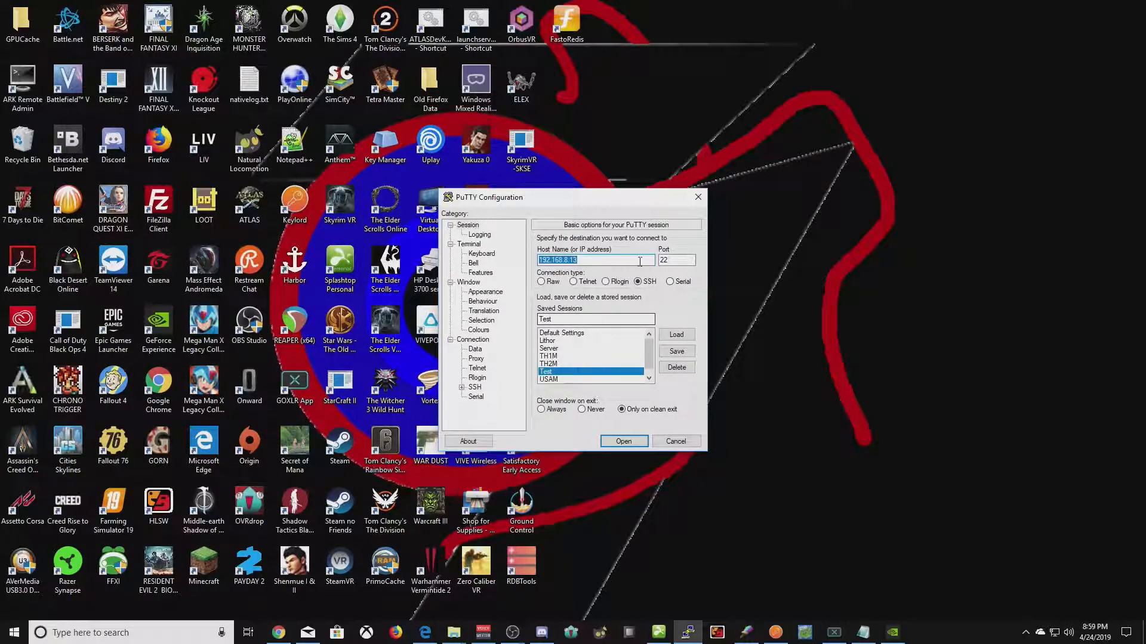
pyautogui.press('Tab')
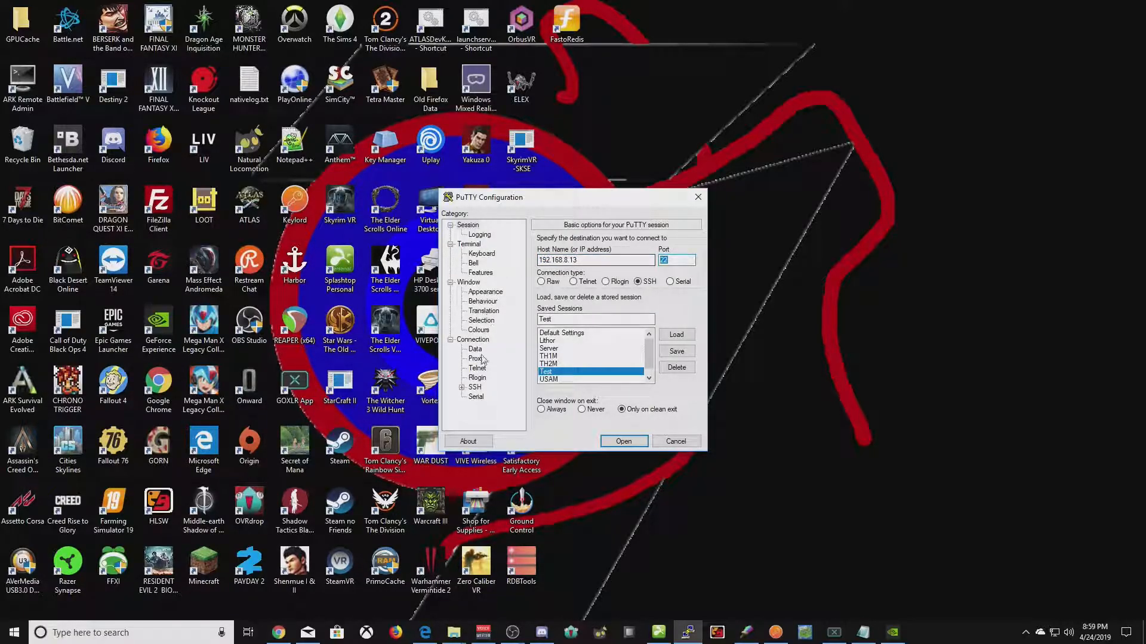
pyautogui.click(461, 387)
pyautogui.click(490, 406)
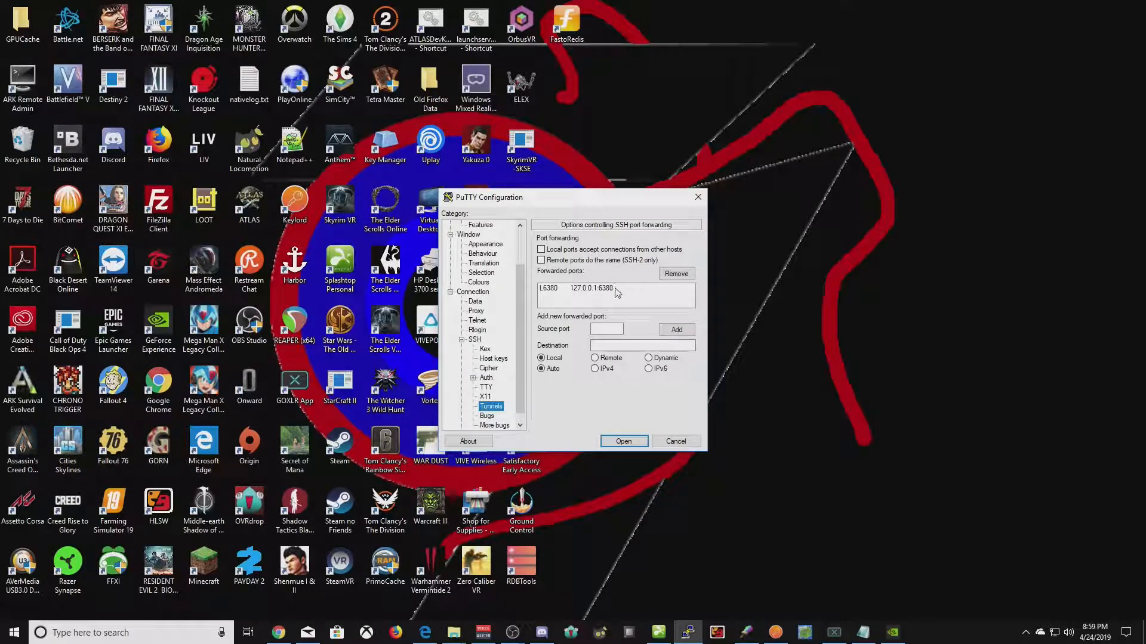
pyautogui.click(615, 289)
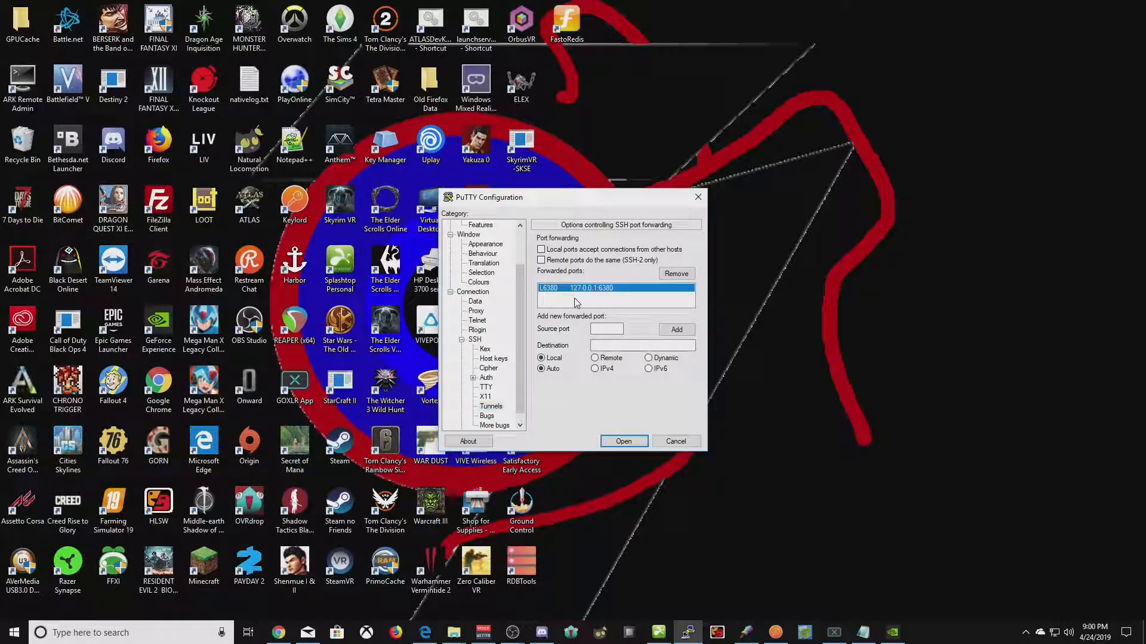
pyautogui.click(620, 348)
pyautogui.click(618, 443)
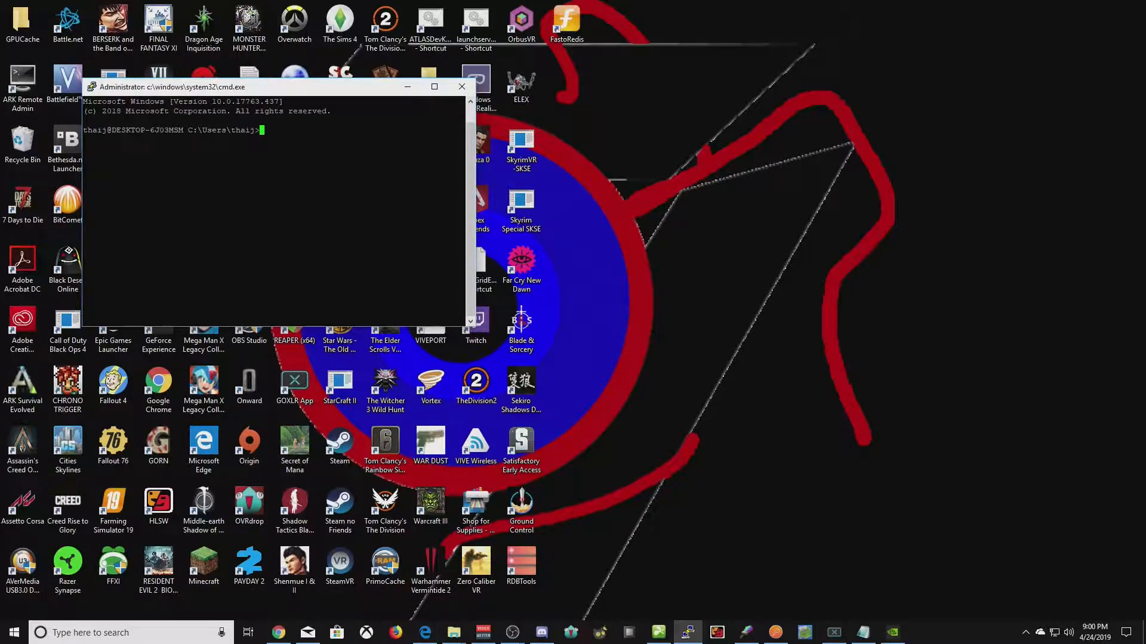
# - Minimize cmd and show the Splashtop remote desktop at original size, revealing the Redis console
pyautogui.click(407, 86)
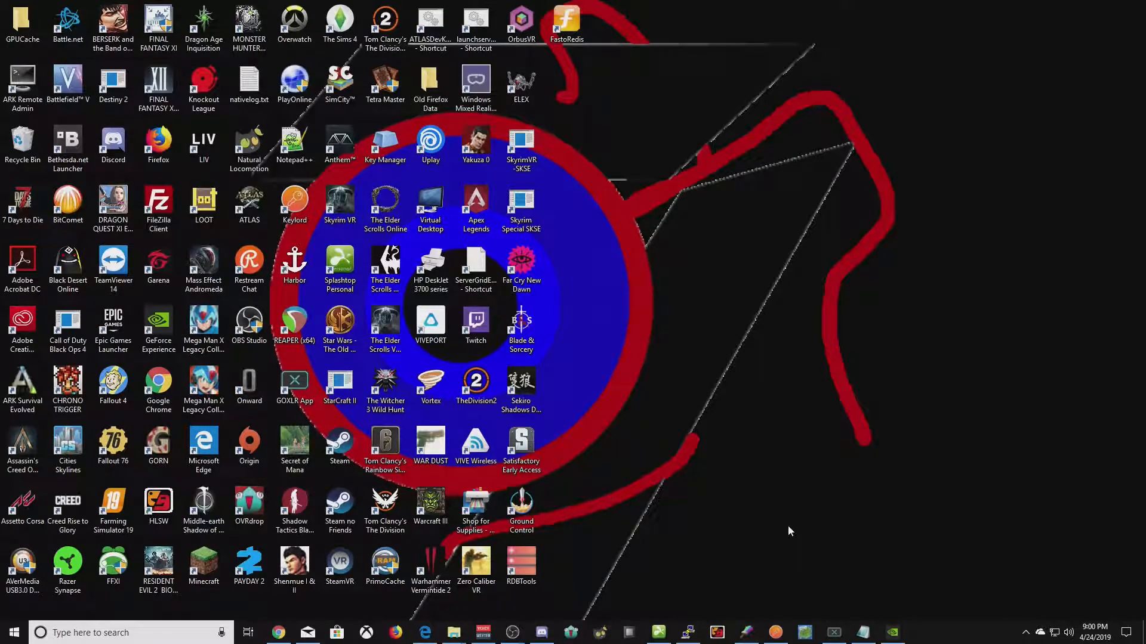
pyautogui.click(659, 632)
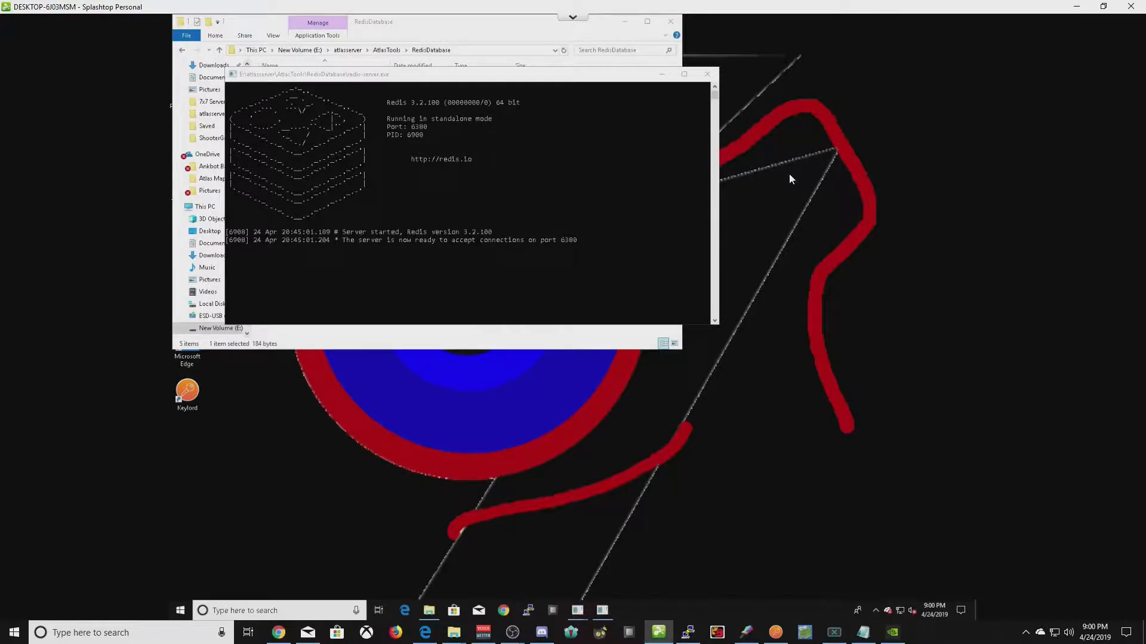
pyautogui.click(572, 17)
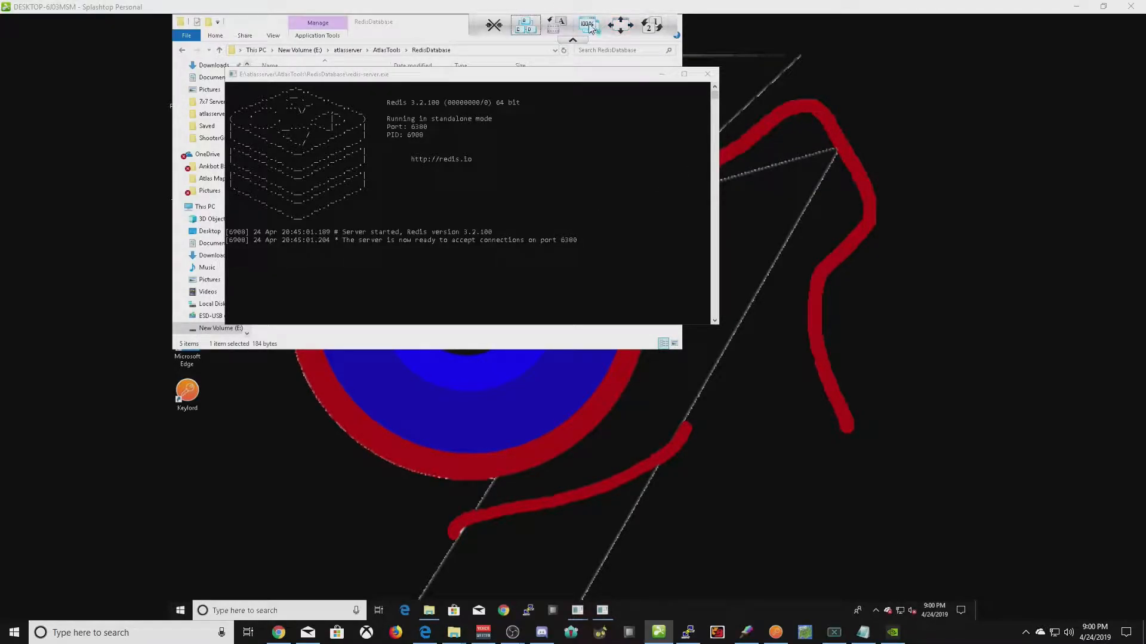
pyautogui.click(585, 28)
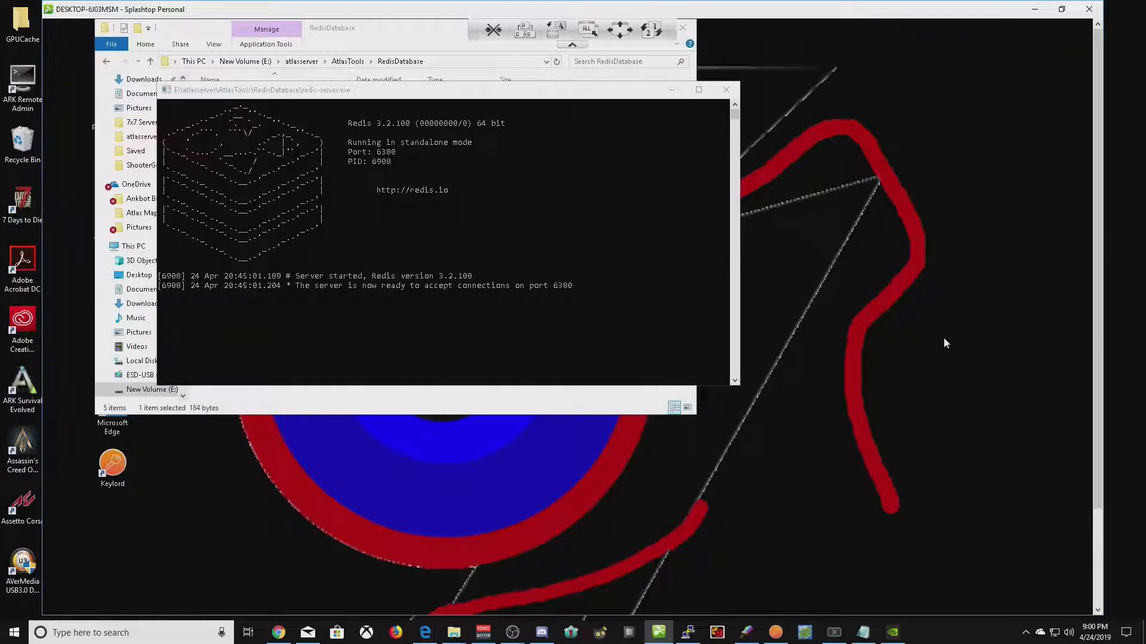
pyautogui.rightClick(693, 636)
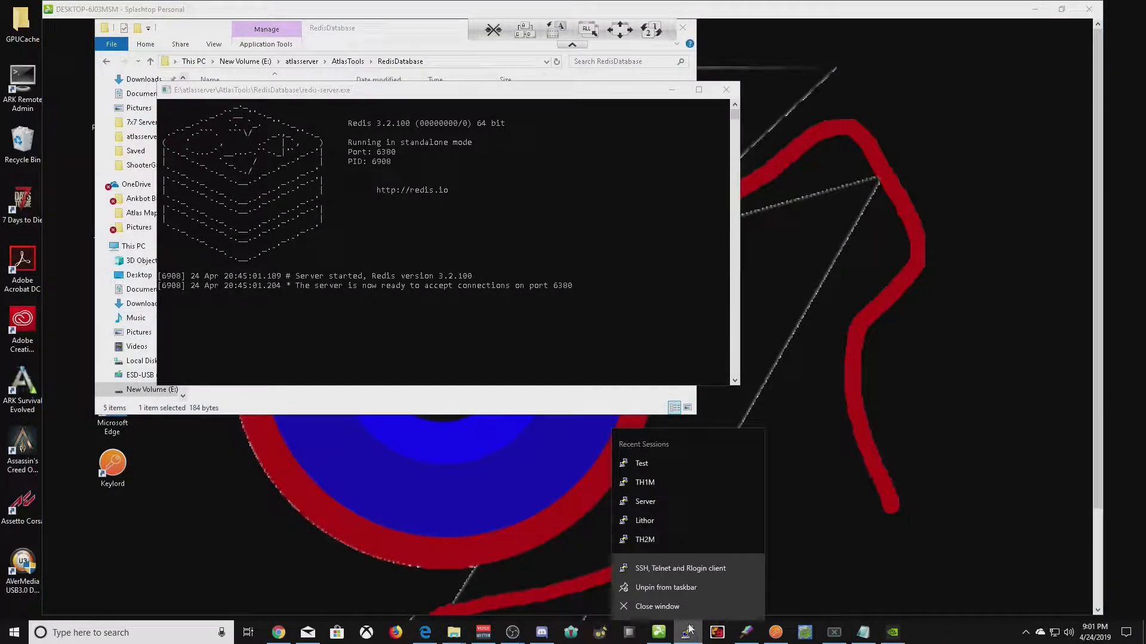
# - Start a new PuTTY SSH session from the taskbar and log into the Ubuntu 18.04.2 LTS server
pyautogui.click(689, 571)
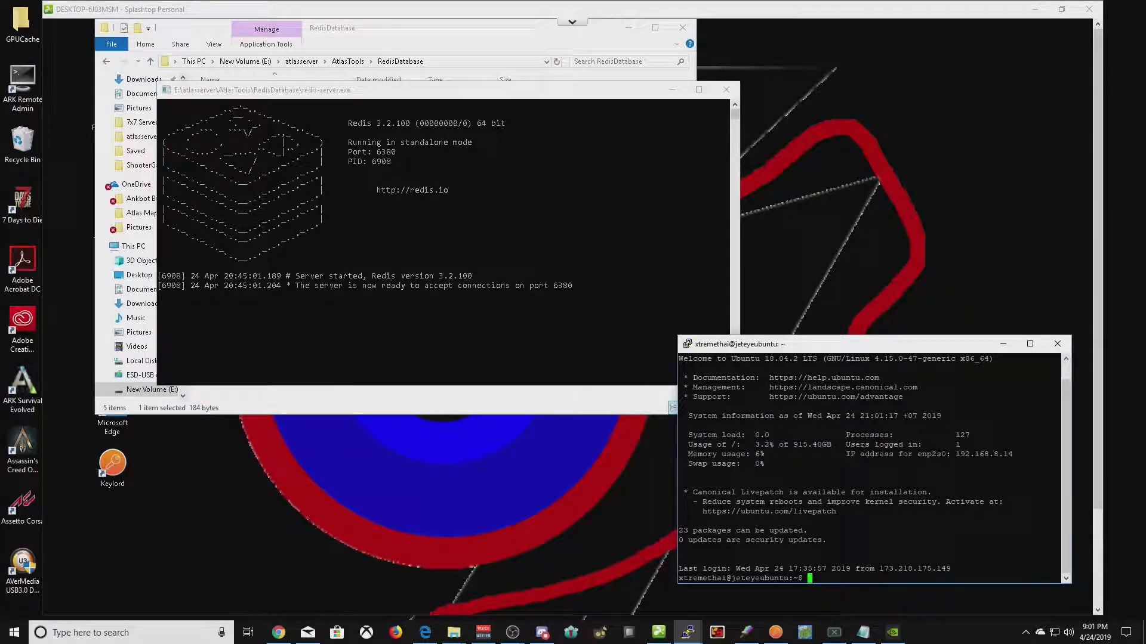
# - Connect redis-cli to 192.168.8.13 port 6380, authenticate with the password, and run monitor
pyautogui.write('sedis-cli -h 1')
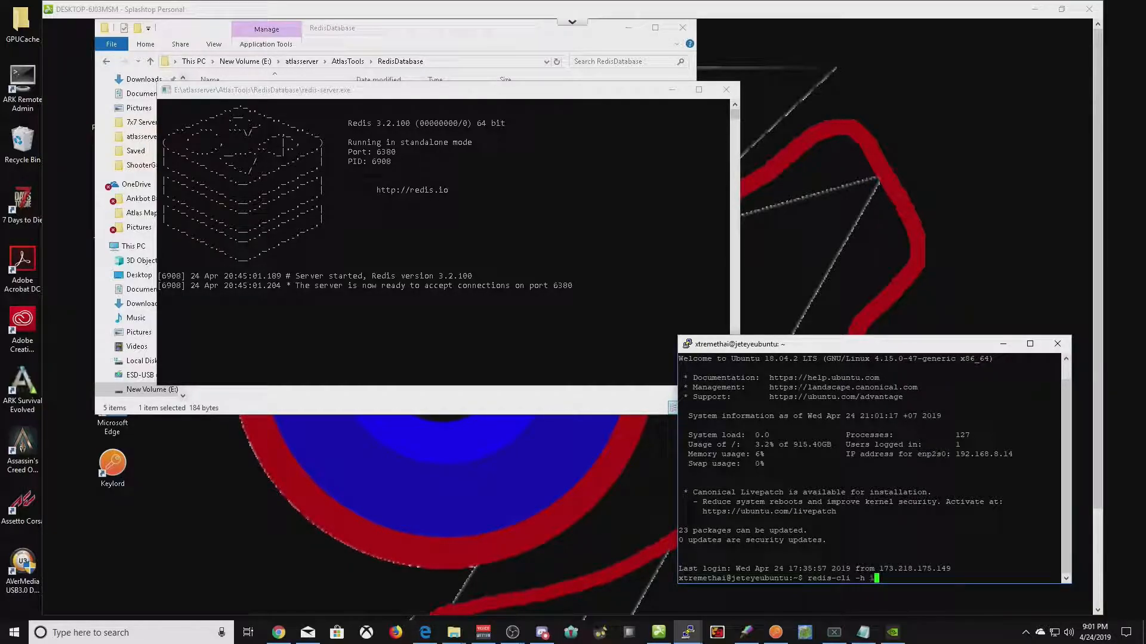
pyautogui.write('92.168.8.13 ')
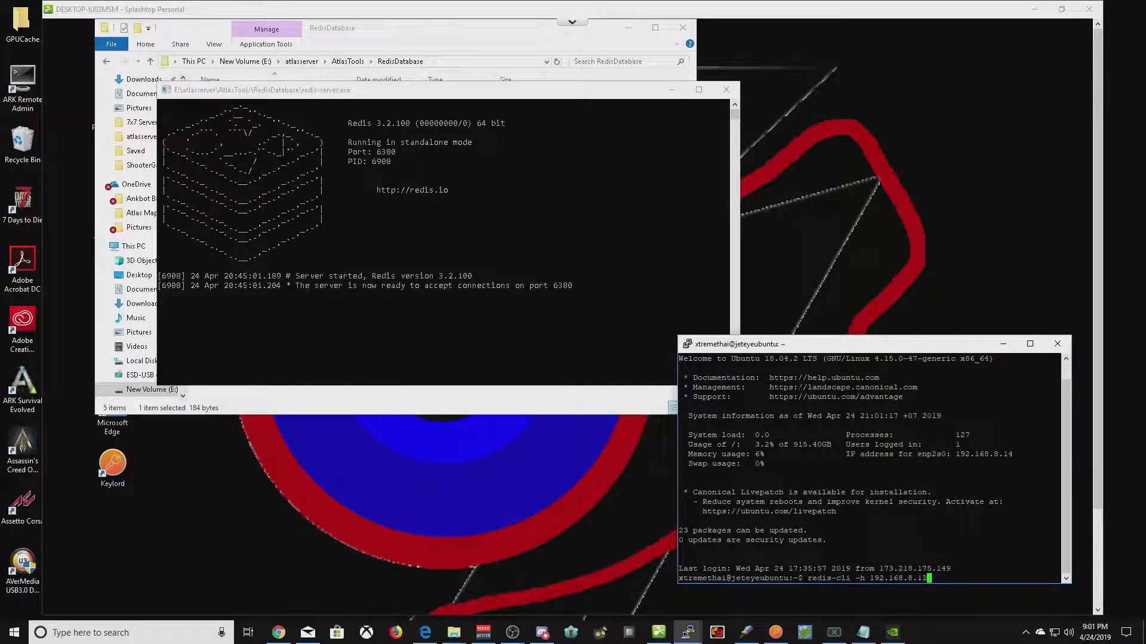
pyautogui.write('-p 6380')
pyautogui.press('Return')
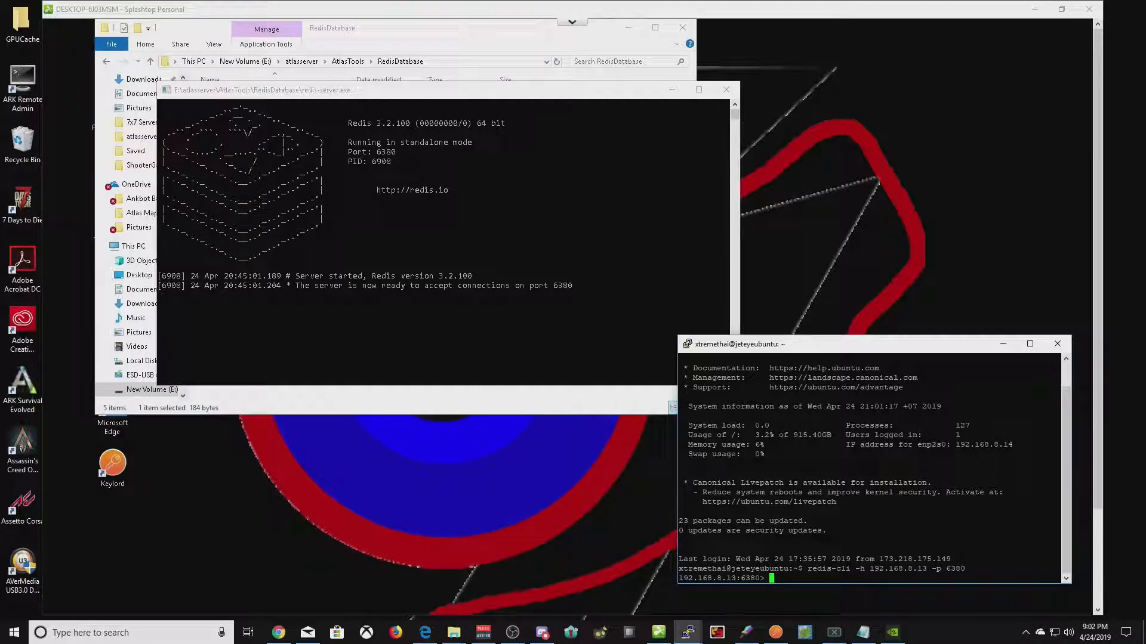
pyautogui.write('auth foobared')
pyautogui.press('Return')
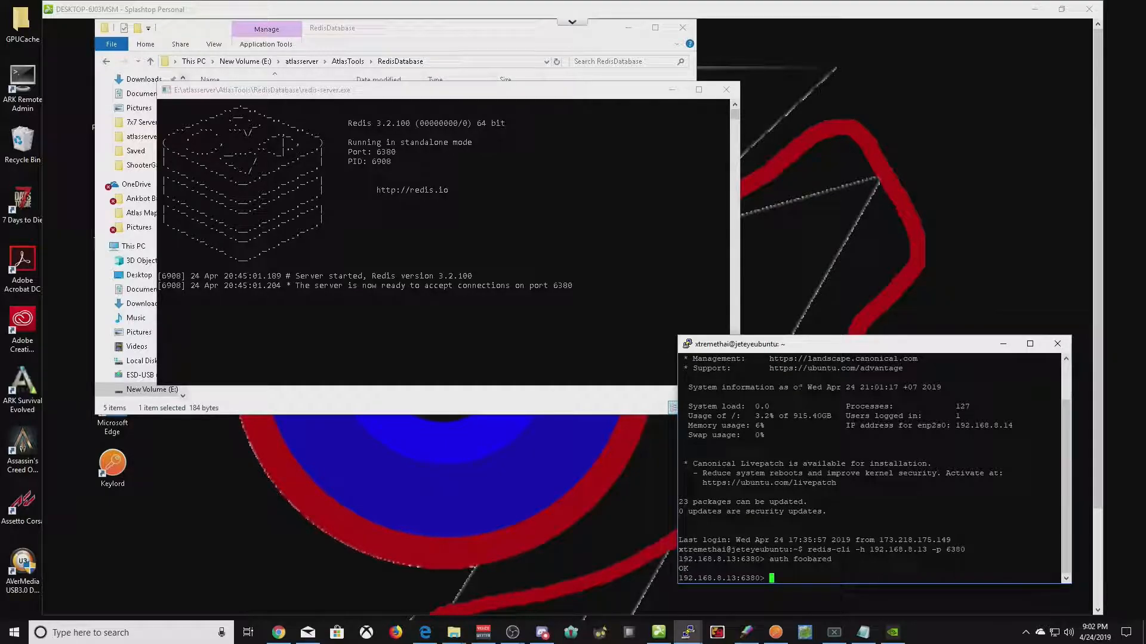
pyautogui.write('monitor')
pyautogui.press('Return')
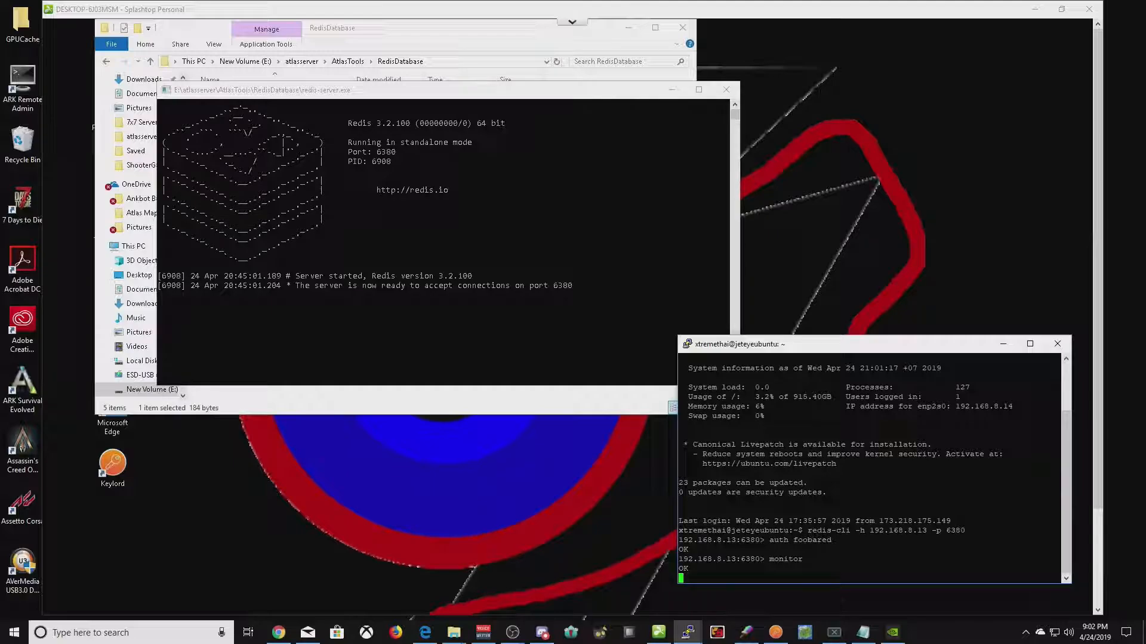
pyautogui.moveTo(936, 345); pyautogui.dragTo(254, 31)
pyautogui.click(1035, 9)
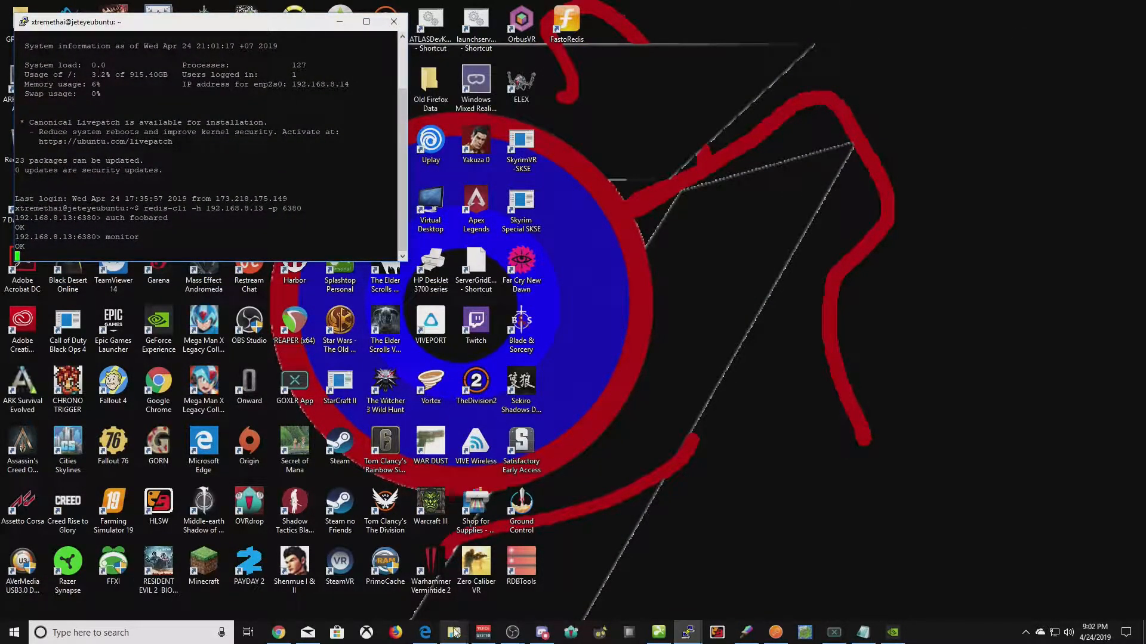
# - Check DatabaseConnections in ShooterGame\ServerGrid.ServerOnly.json, then close the file
pyautogui.moveTo(453, 632)
pyautogui.click(496, 581)
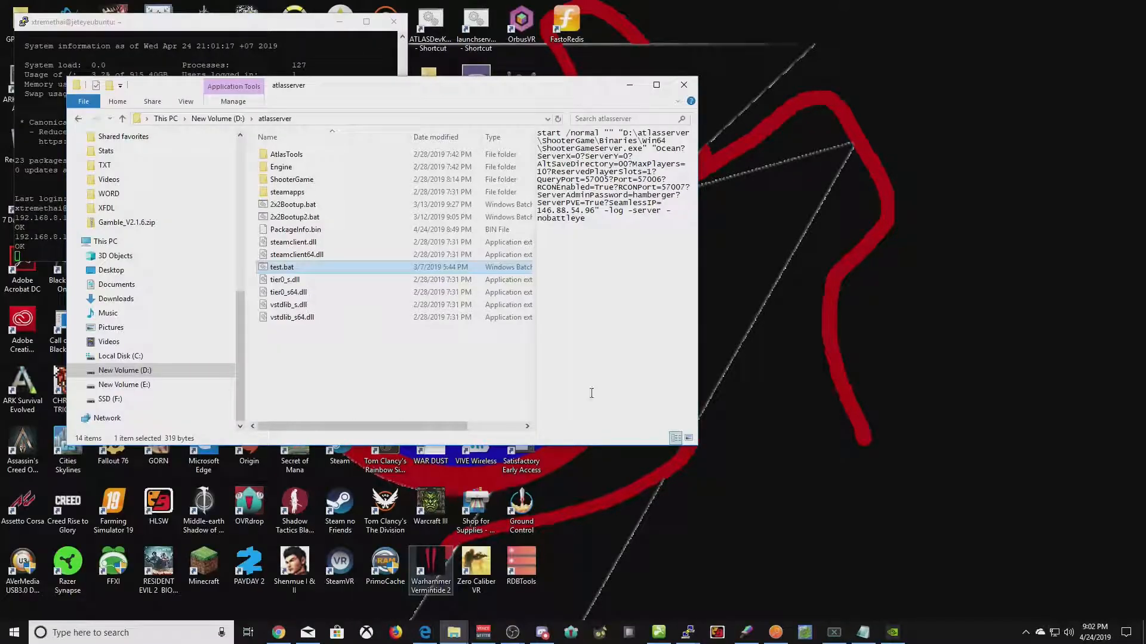
pyautogui.moveTo(418, 86); pyautogui.dragTo(892, 64)
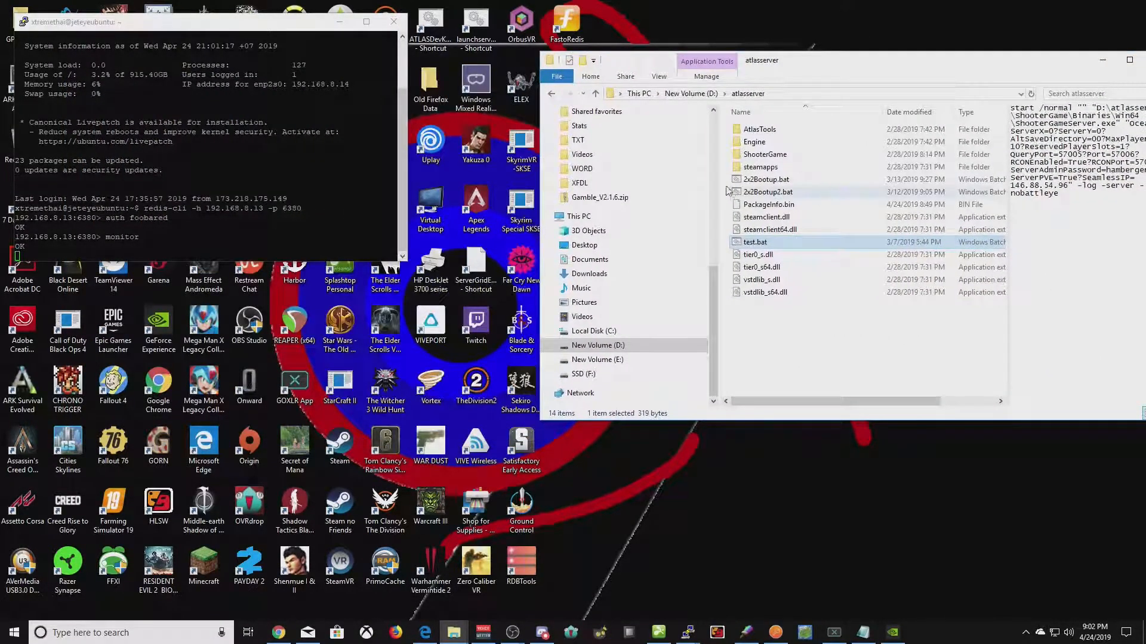
pyautogui.doubleClick(755, 156)
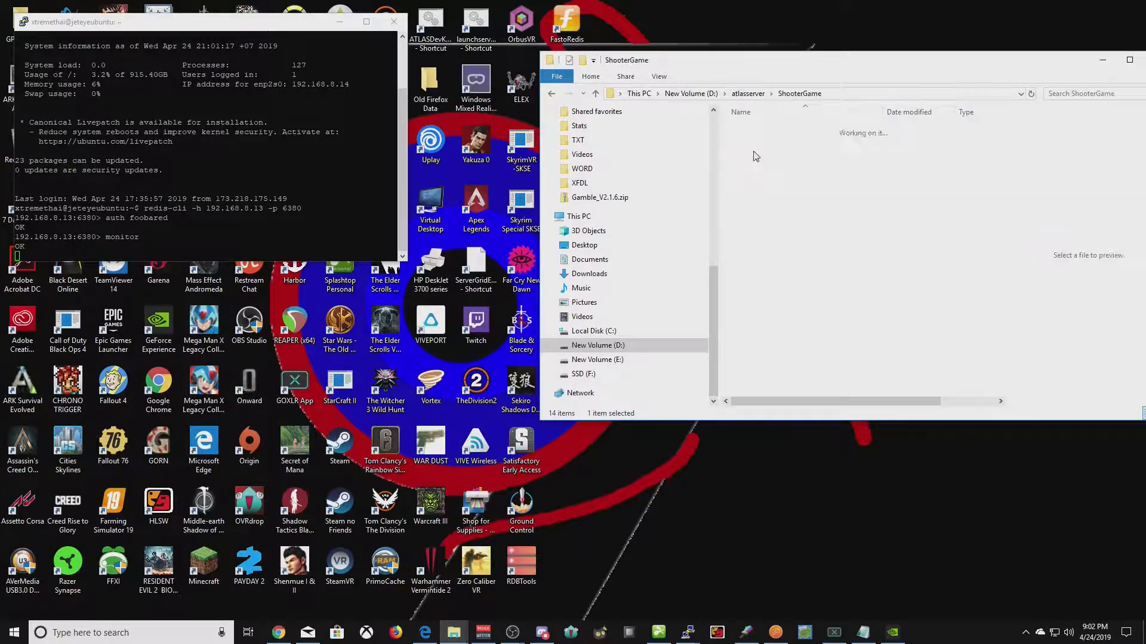
pyautogui.doubleClick(766, 219)
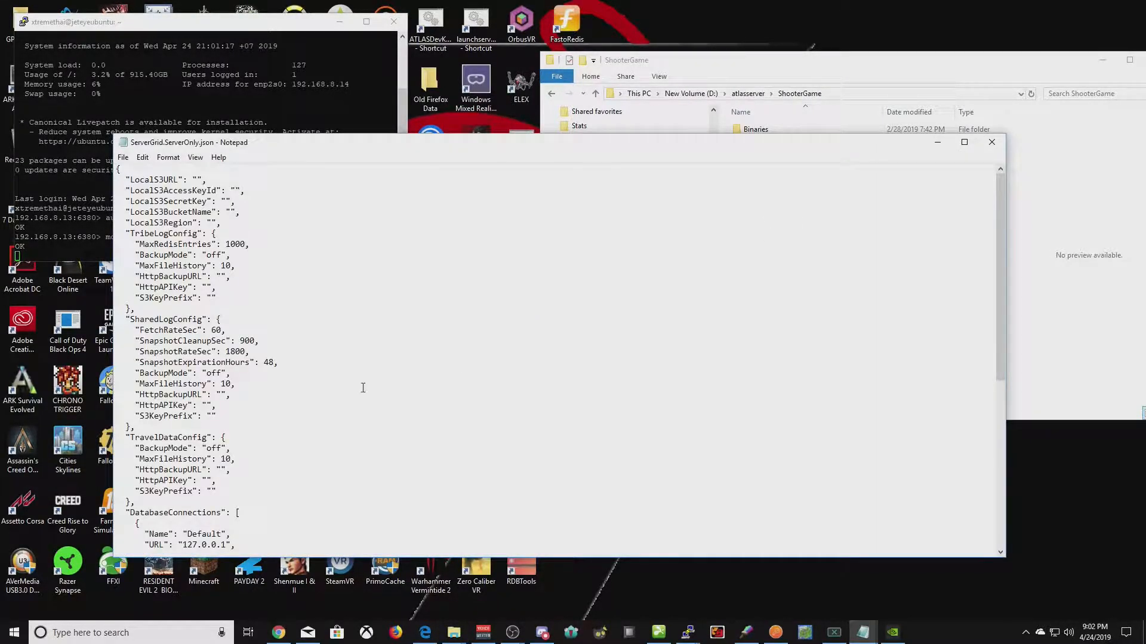
pyautogui.scroll(-10, 359, 387)
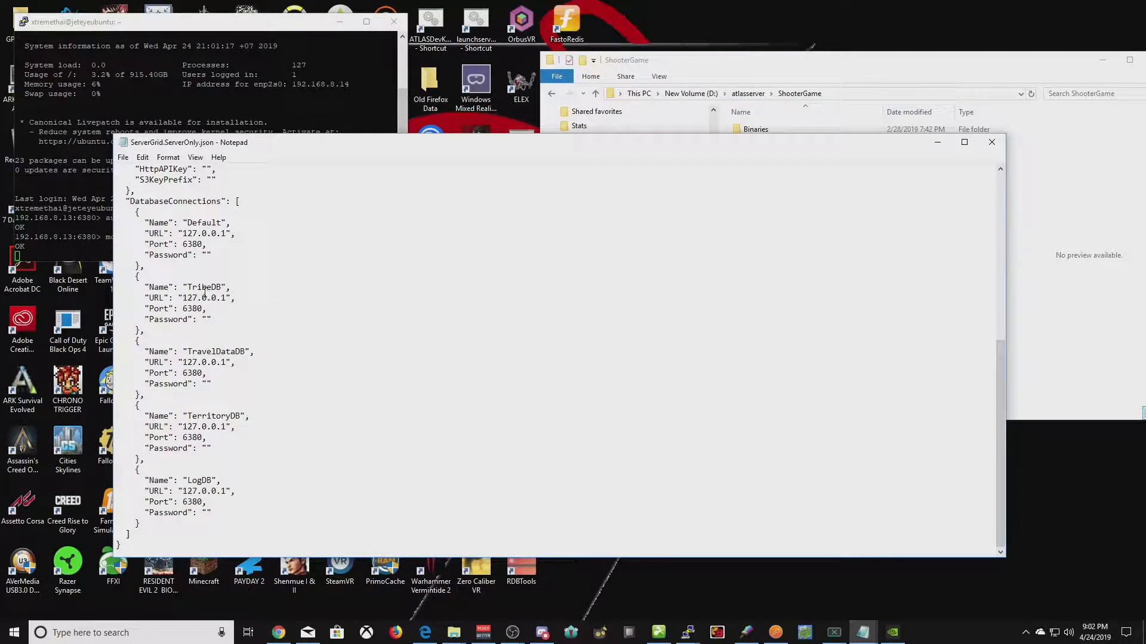
pyautogui.click(991, 142)
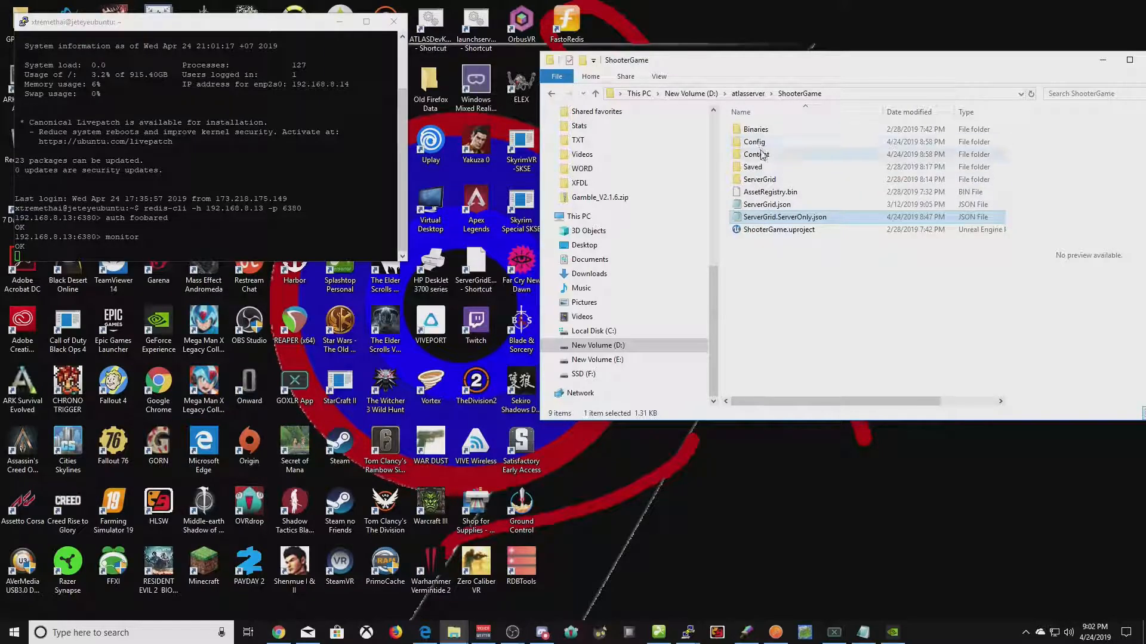
# - Run test.bat from the atlasserver folder and minimize Explorer
pyautogui.press('BackSpace')
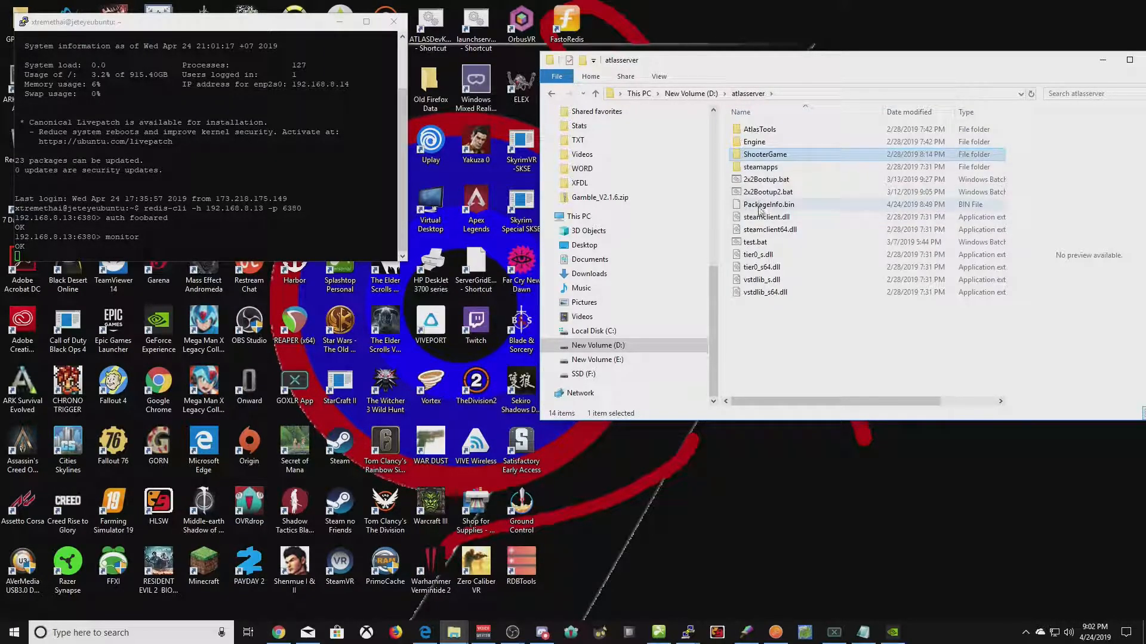
pyautogui.doubleClick(768, 244)
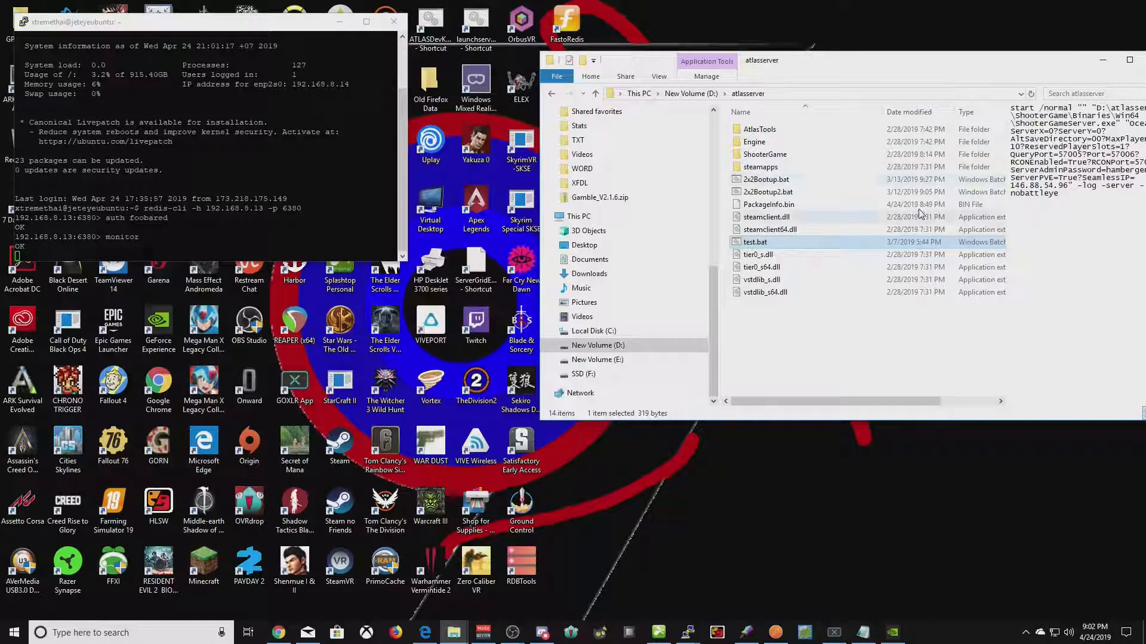
pyautogui.click(1102, 62)
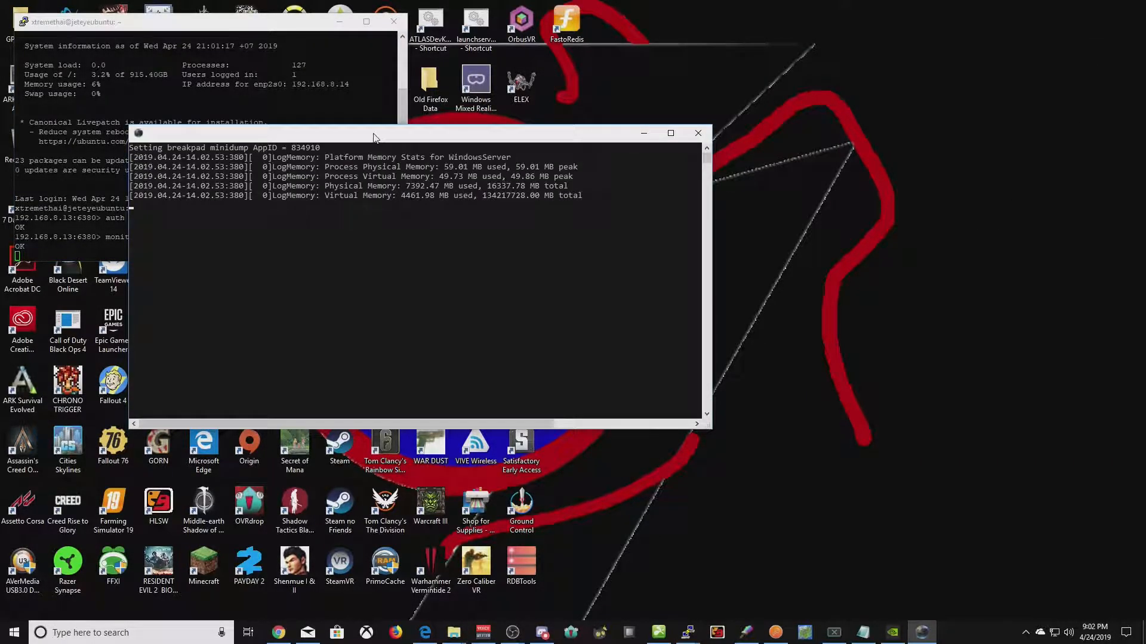
# - Raise the game server console and scroll the PuTTY MONITOR output showing Redis cluster traffic
pyautogui.moveTo(383, 132); pyautogui.dragTo(637, 74)
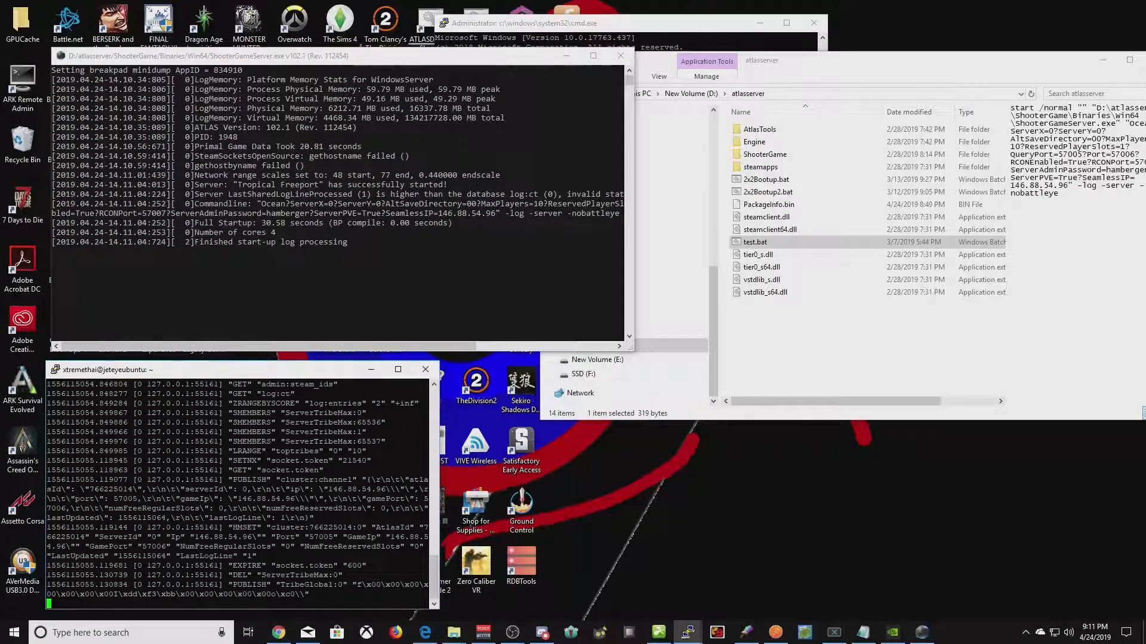
pyautogui.scroll(1, 238, 494)
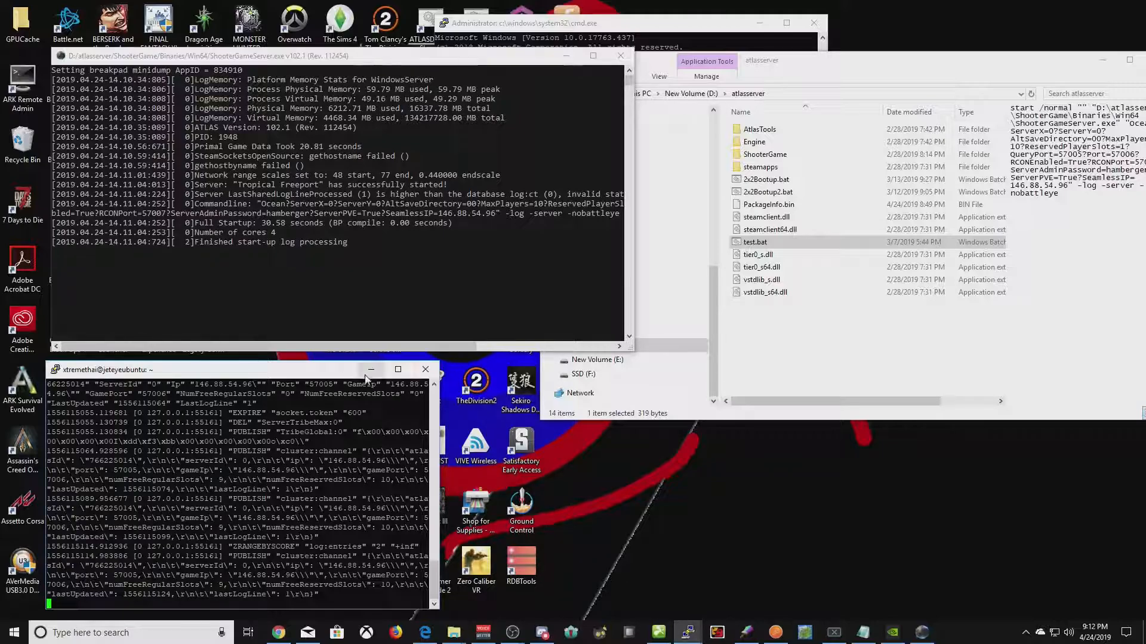
pyautogui.click(688, 632)
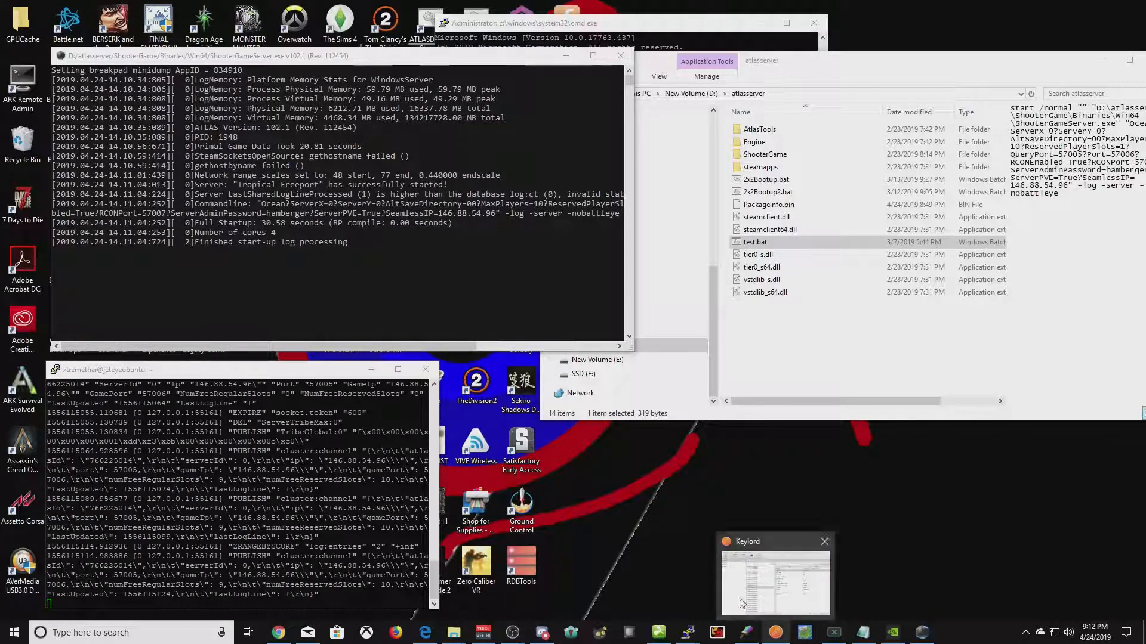
# - Minimize Keylord and launch FastoRedis
pyautogui.click(775, 632)
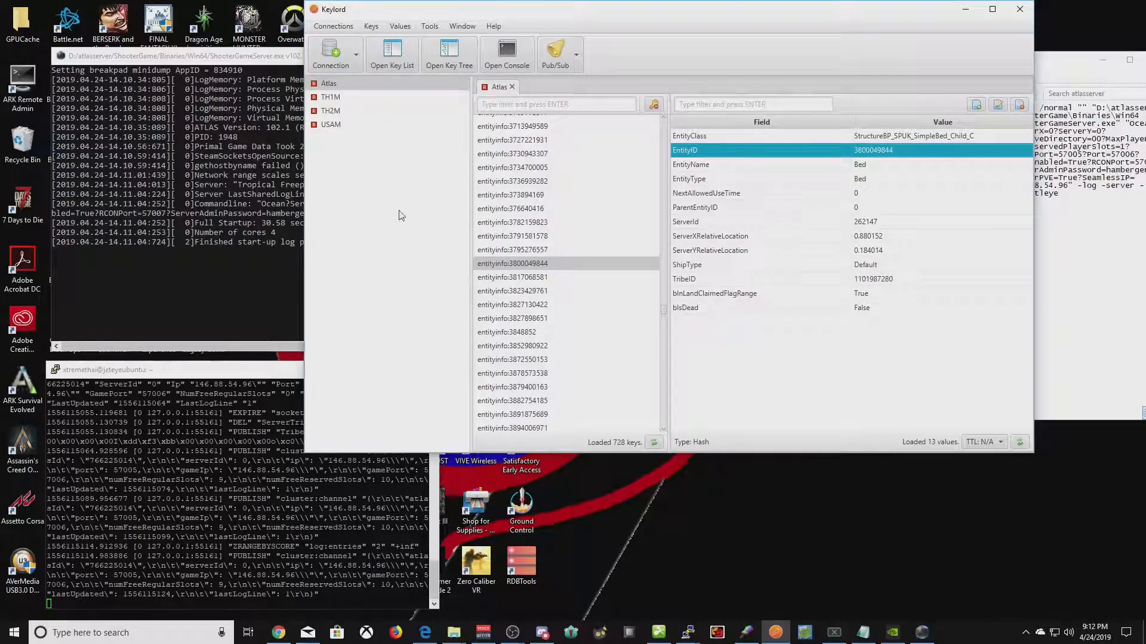
pyautogui.click(965, 9)
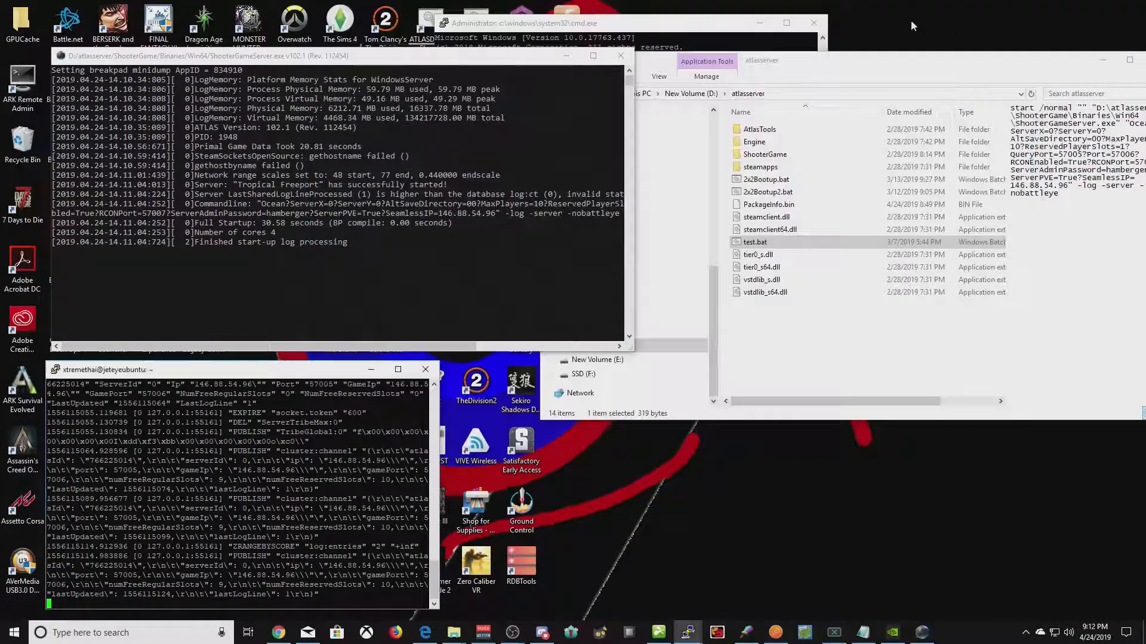
pyautogui.click(565, 13)
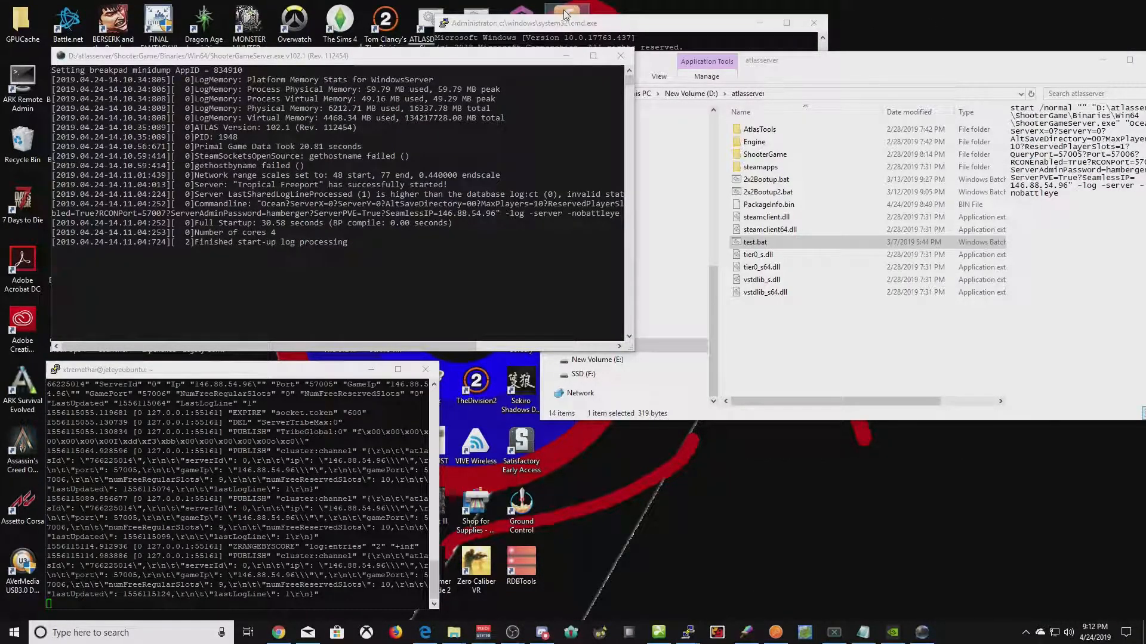
pyautogui.doubleClick(565, 15)
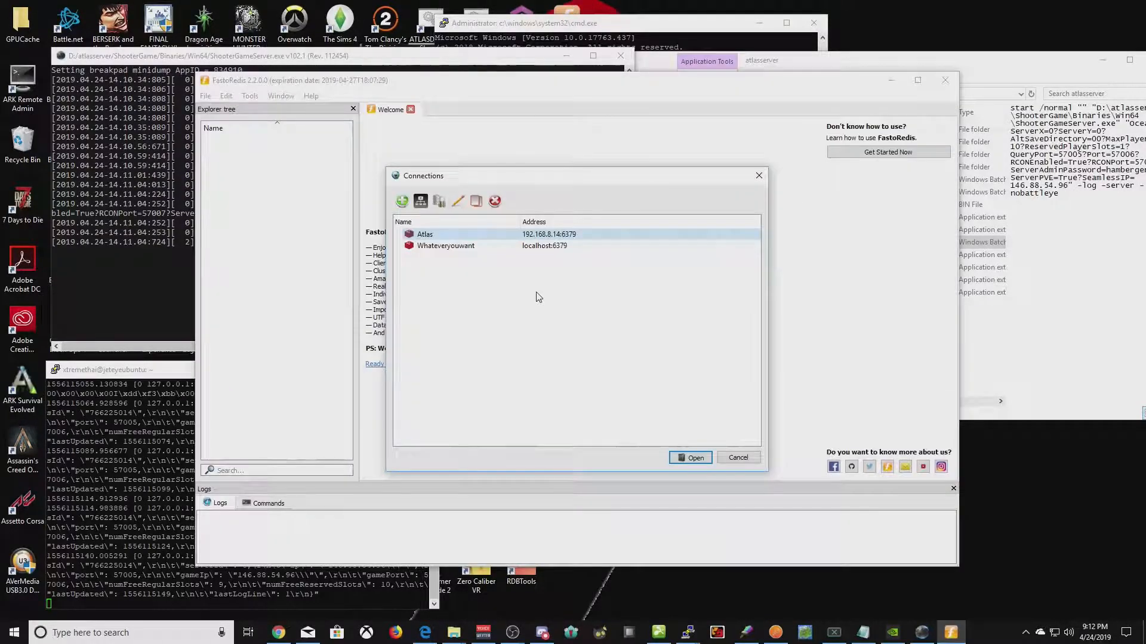
# - Save and open a Redis connection 'Remote Connection' to localhost:6380 with AUTH and password
pyautogui.click(402, 202)
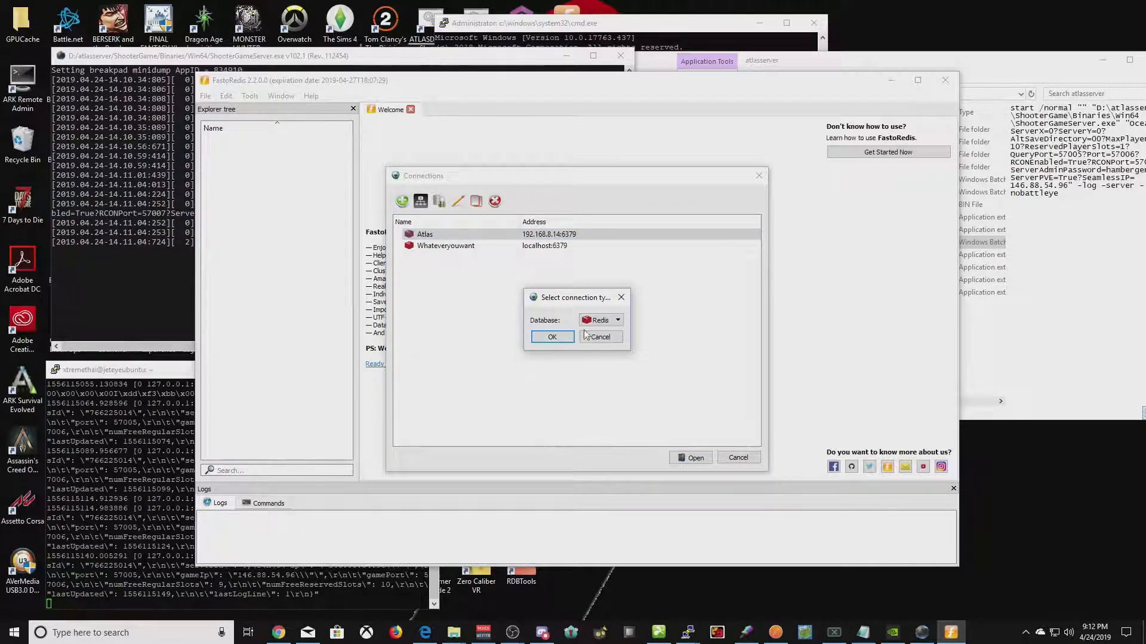
pyautogui.click(542, 335)
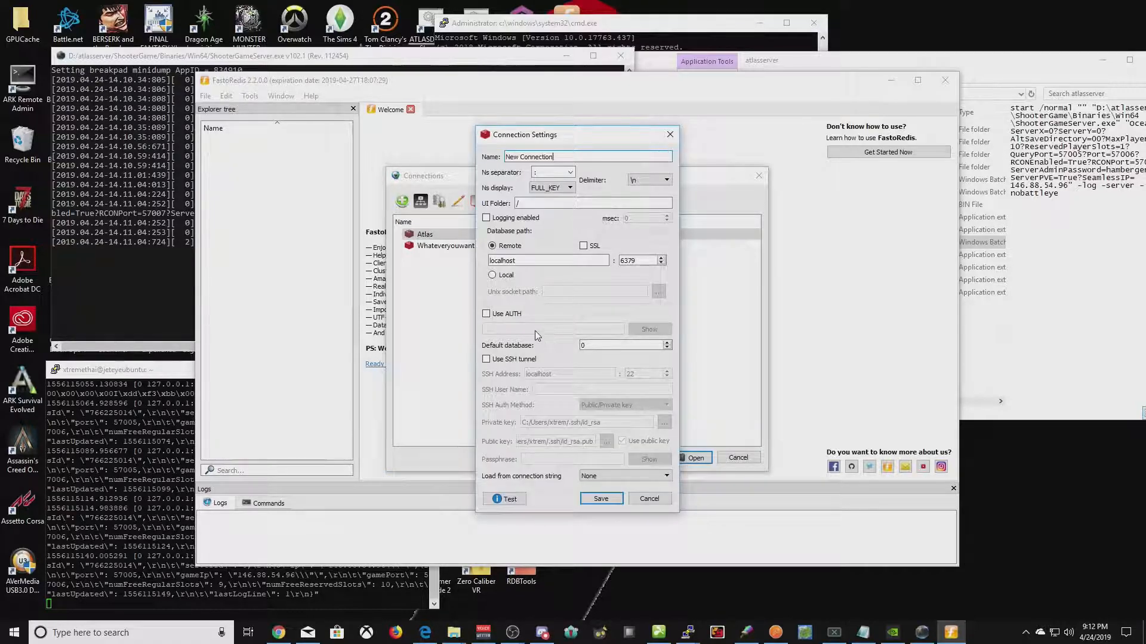
pyautogui.moveTo(569, 141); pyautogui.dragTo(694, 152)
pyautogui.write('Remote ')
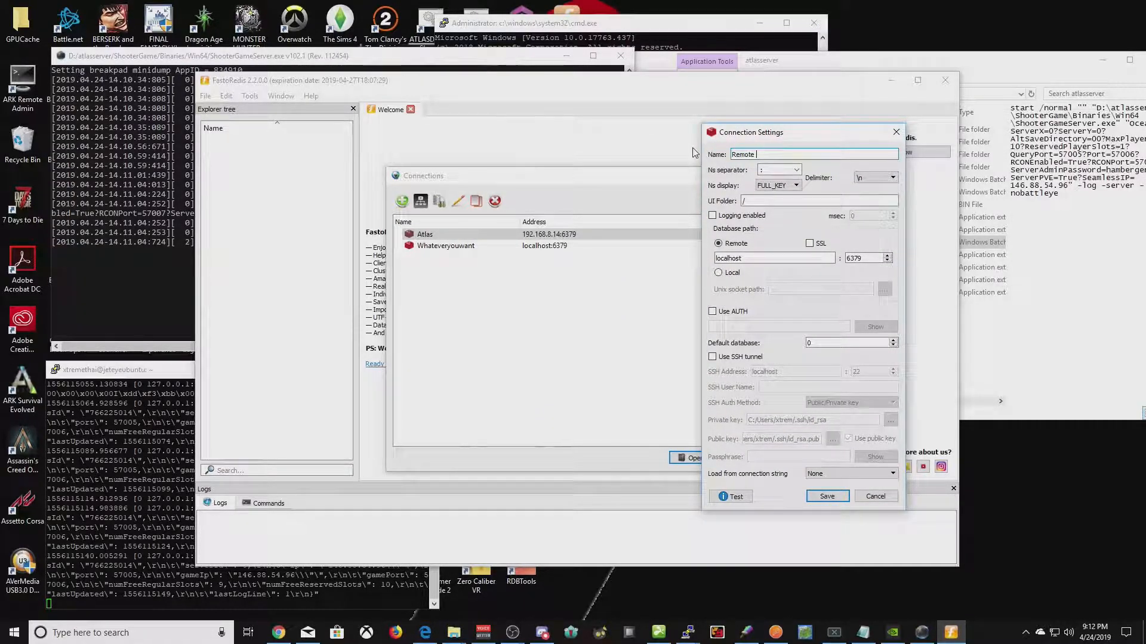
pyautogui.write('Conc')
pyautogui.write('ection')
pyautogui.click(800, 257)
pyautogui.doubleClick(855, 258)
pyautogui.write('6380')
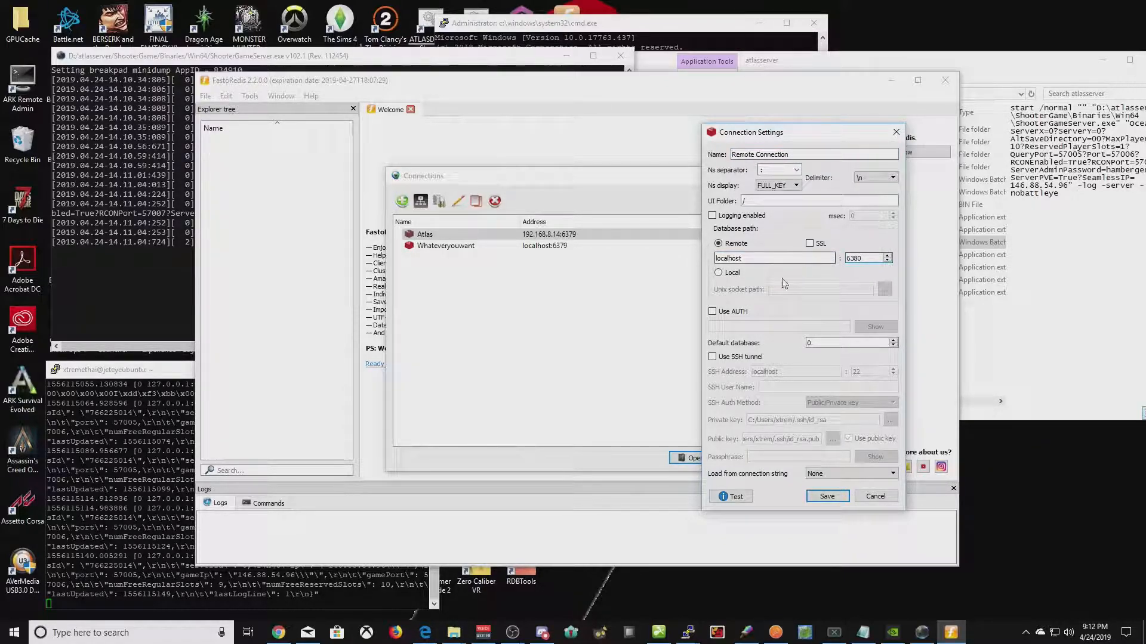
pyautogui.click(719, 310)
pyautogui.click(739, 326)
pyautogui.write('*********')
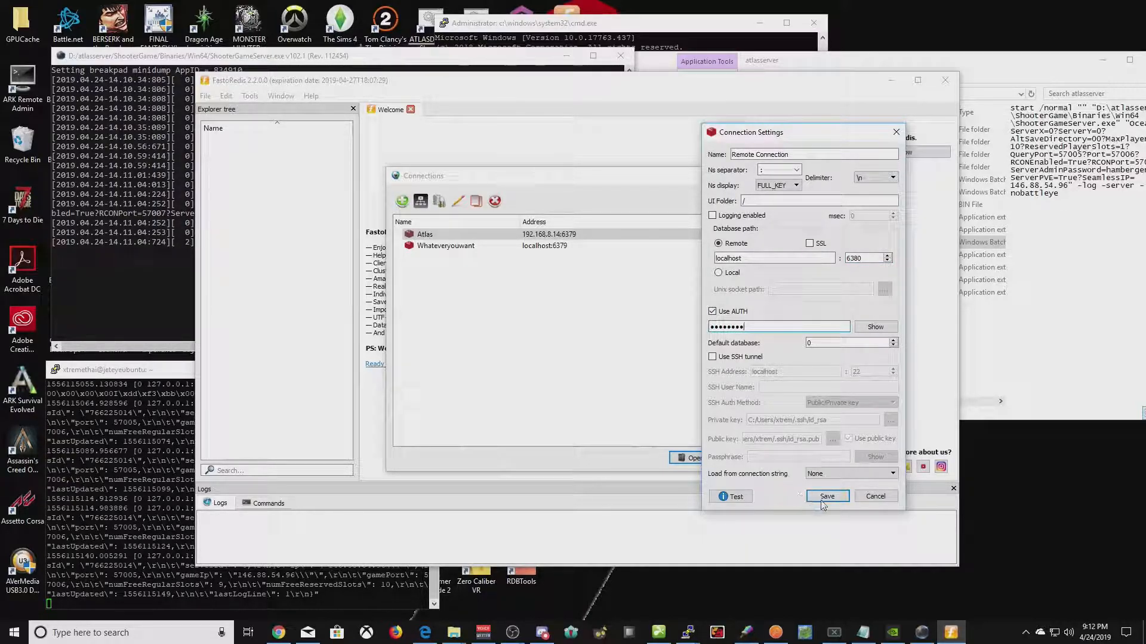
pyautogui.click(827, 496)
pyautogui.doubleClick(439, 257)
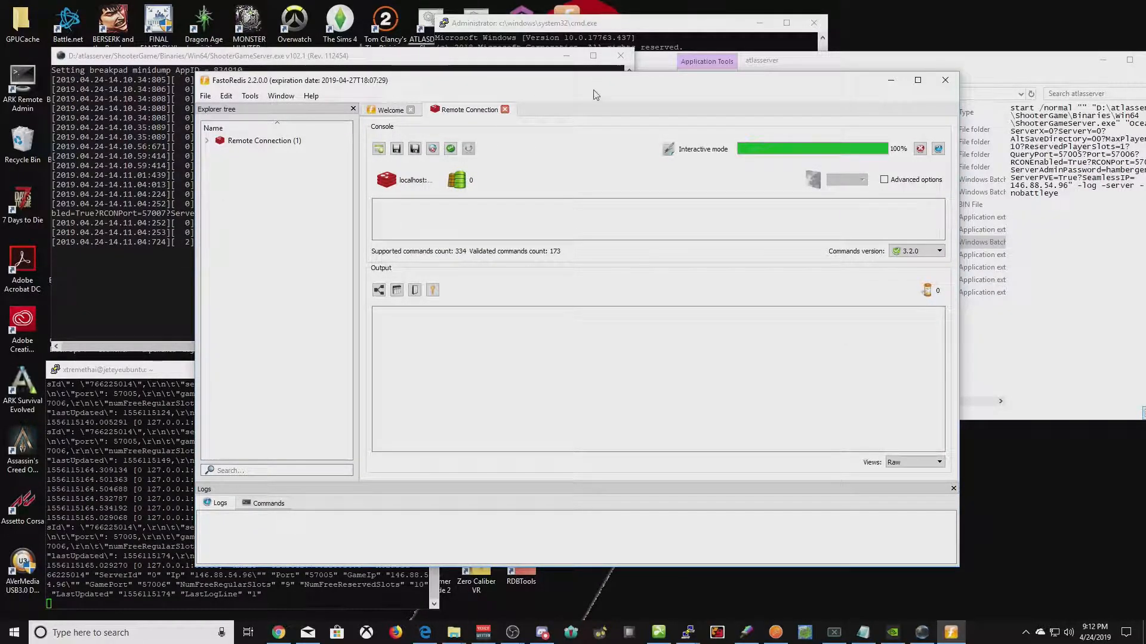
# - Move FastoRedis to the right and the SSH terminal up, then bring FastoRedis to the front
pyautogui.moveTo(609, 87); pyautogui.dragTo(791, 94)
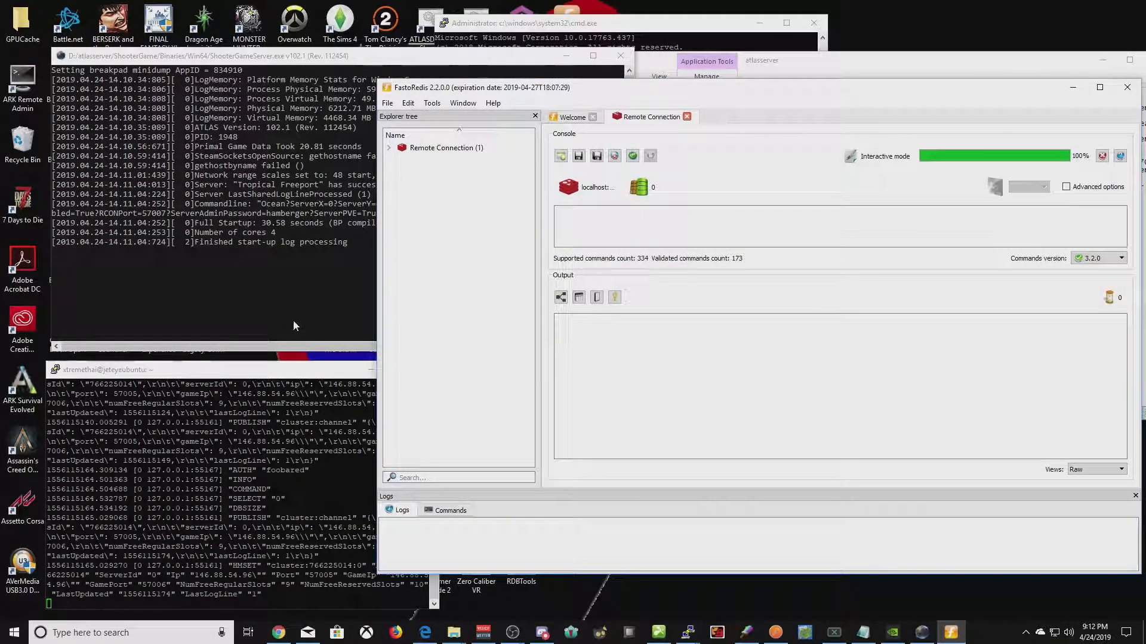
pyautogui.moveTo(298, 376); pyautogui.dragTo(299, 72)
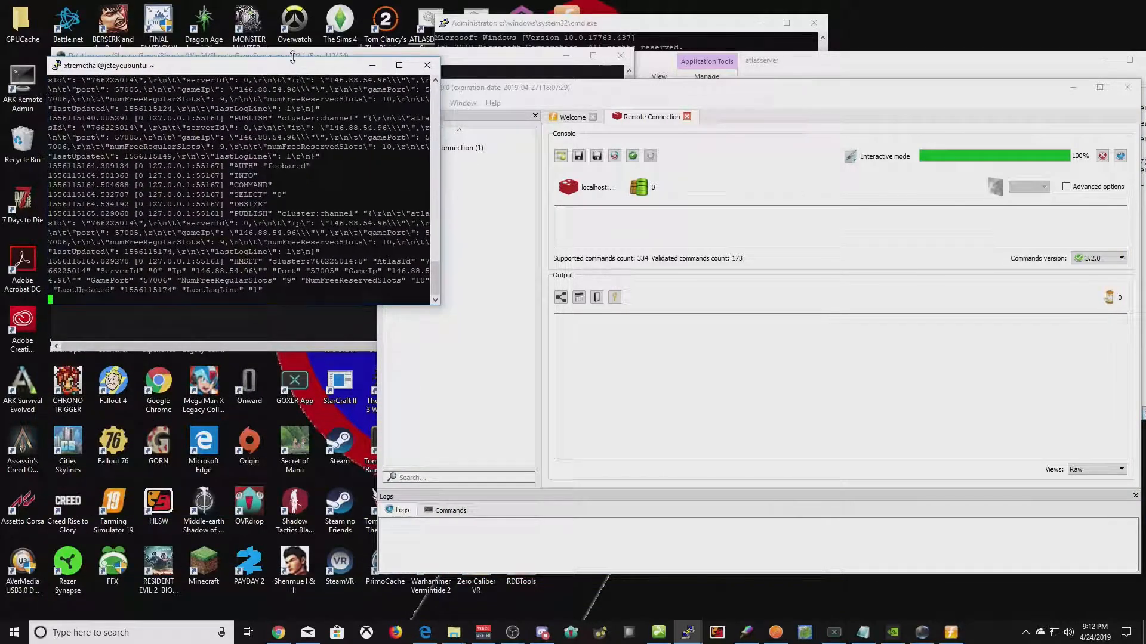
pyautogui.click(815, 112)
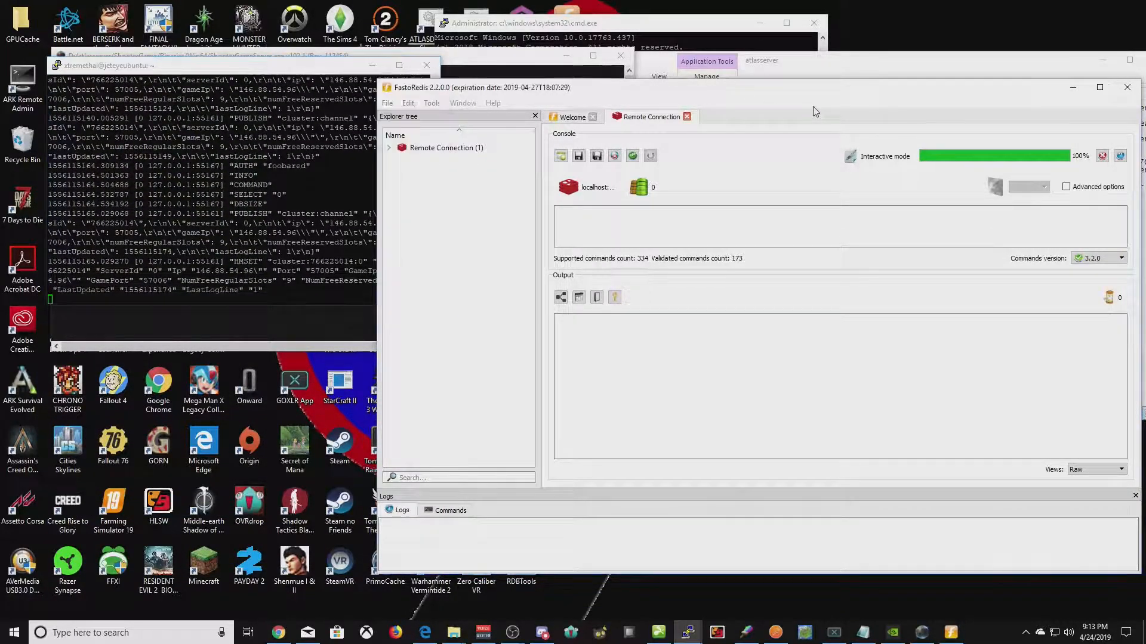
# - Load the keys of database 0 under Remote Connection
pyautogui.click(389, 148)
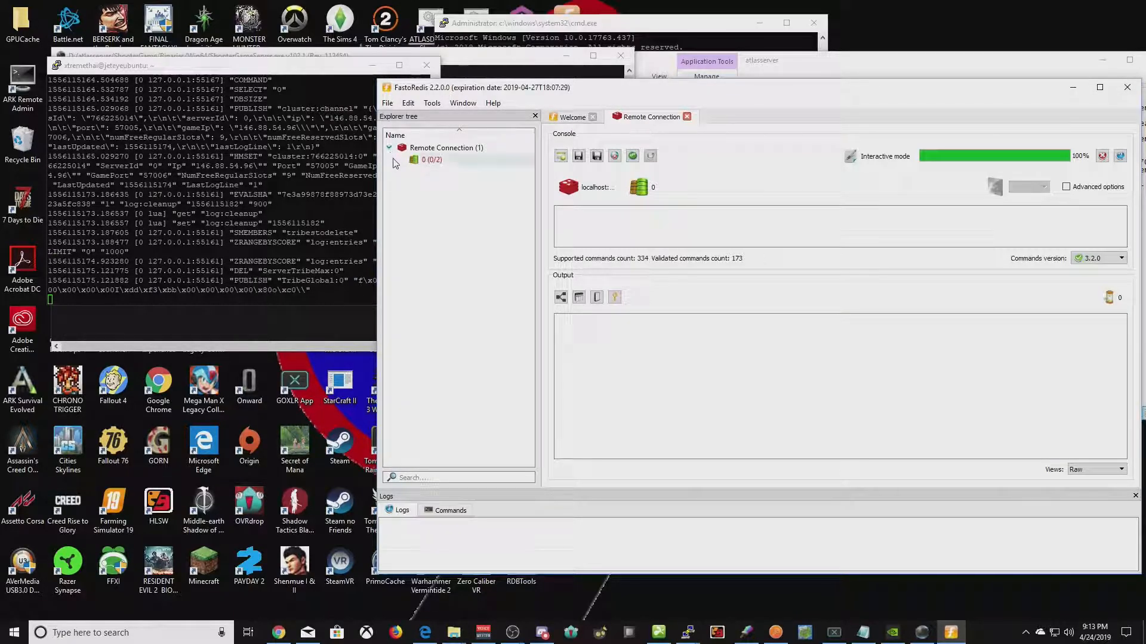
pyautogui.rightClick(431, 159)
pyautogui.click(460, 170)
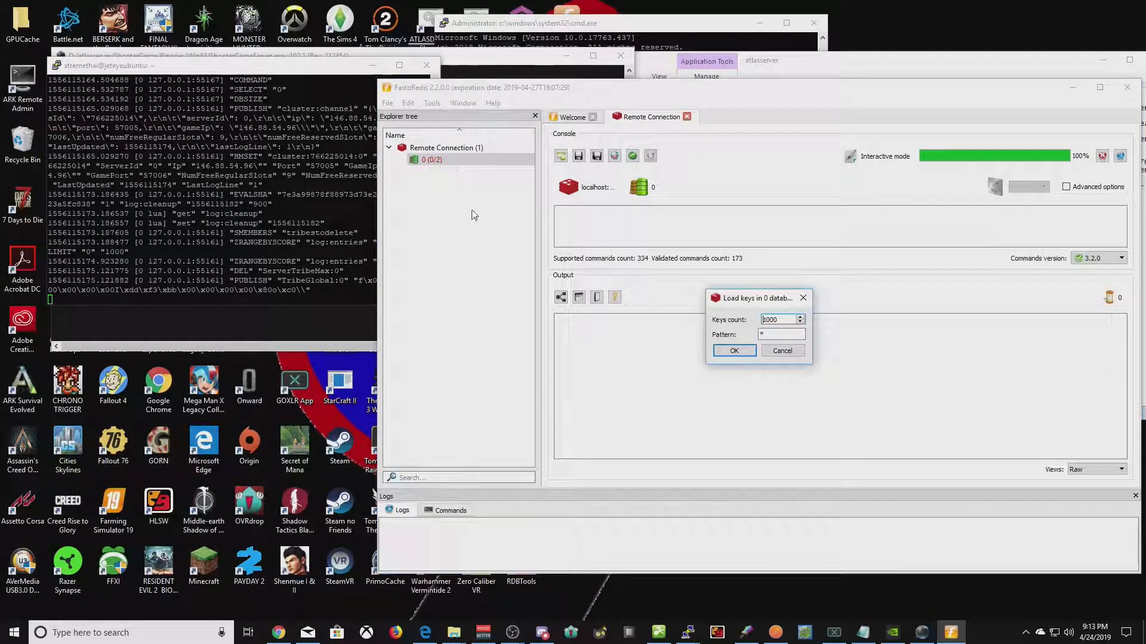
pyautogui.click(735, 351)
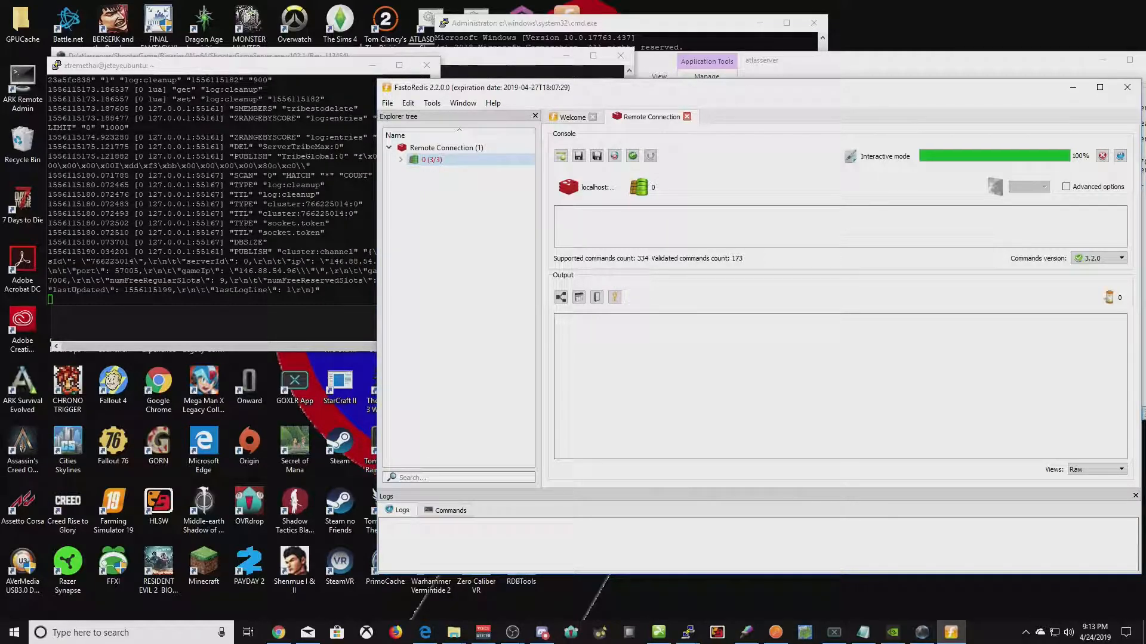
# - Expand database 0's cluster group to cluster:766225014:0 and its log group to log:cleanup
pyautogui.click(400, 159)
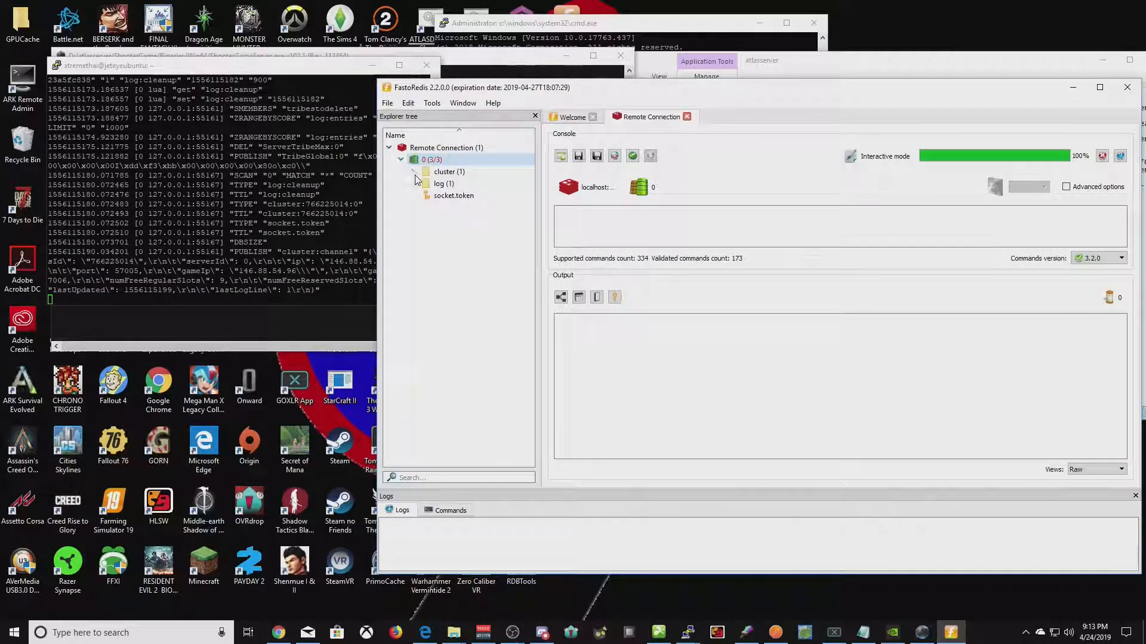
pyautogui.click(413, 171)
pyautogui.doubleClick(480, 183)
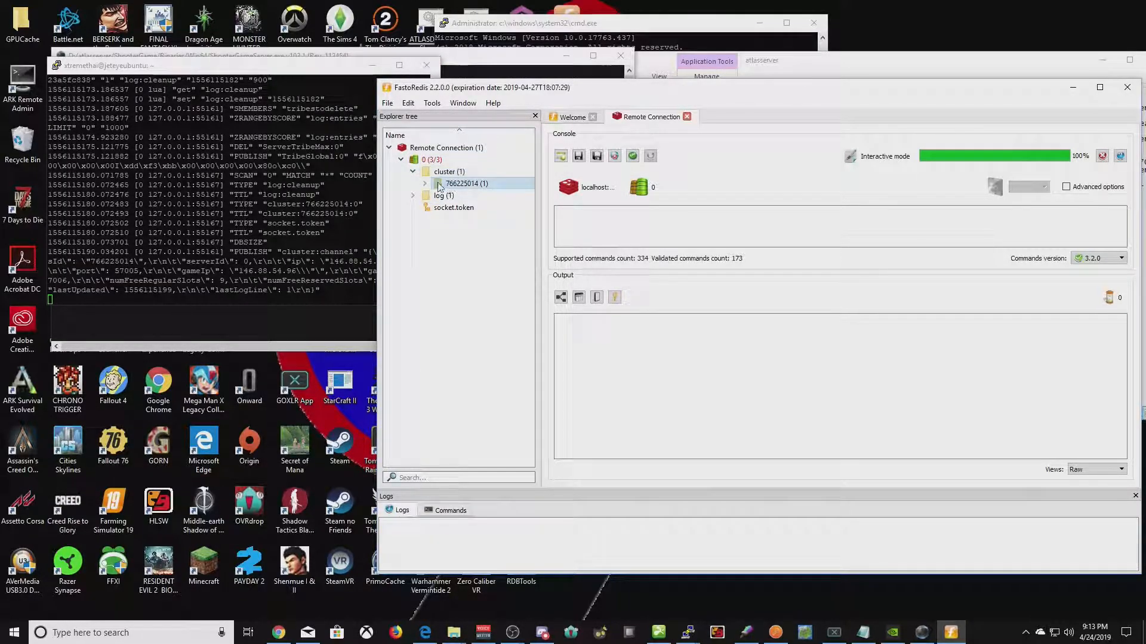
pyautogui.click(413, 207)
pyautogui.click(464, 219)
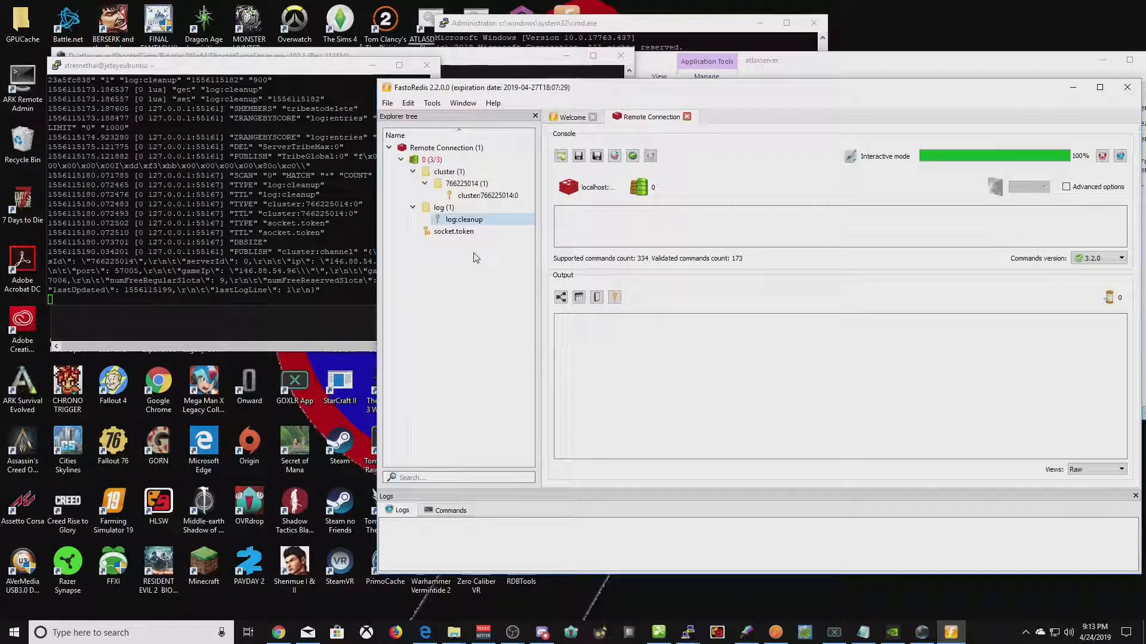
pyautogui.click(441, 356)
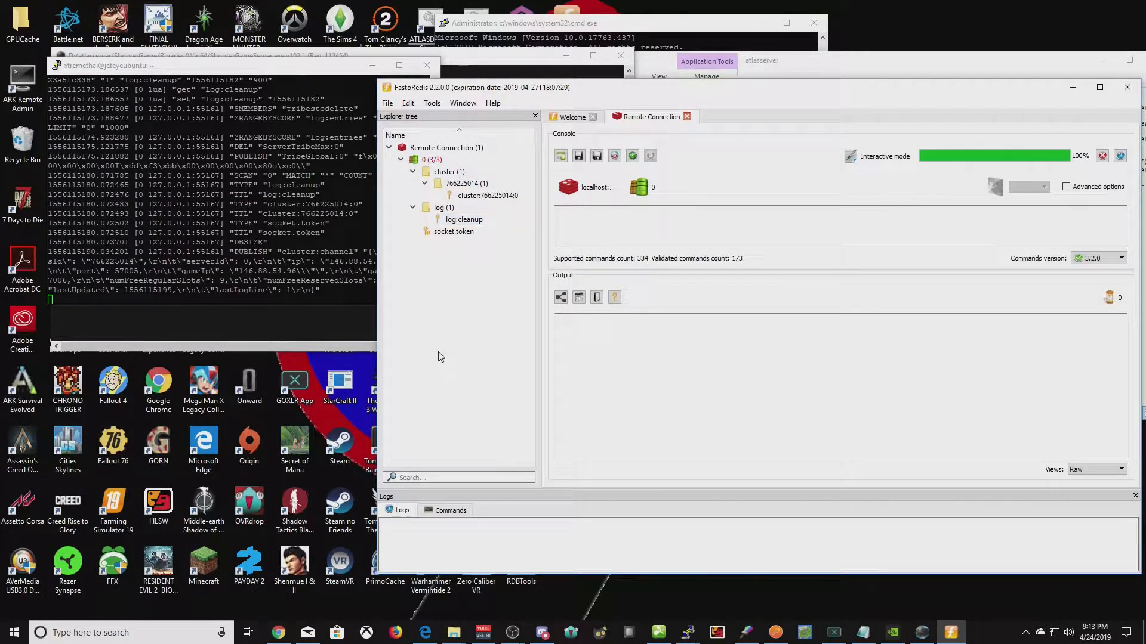